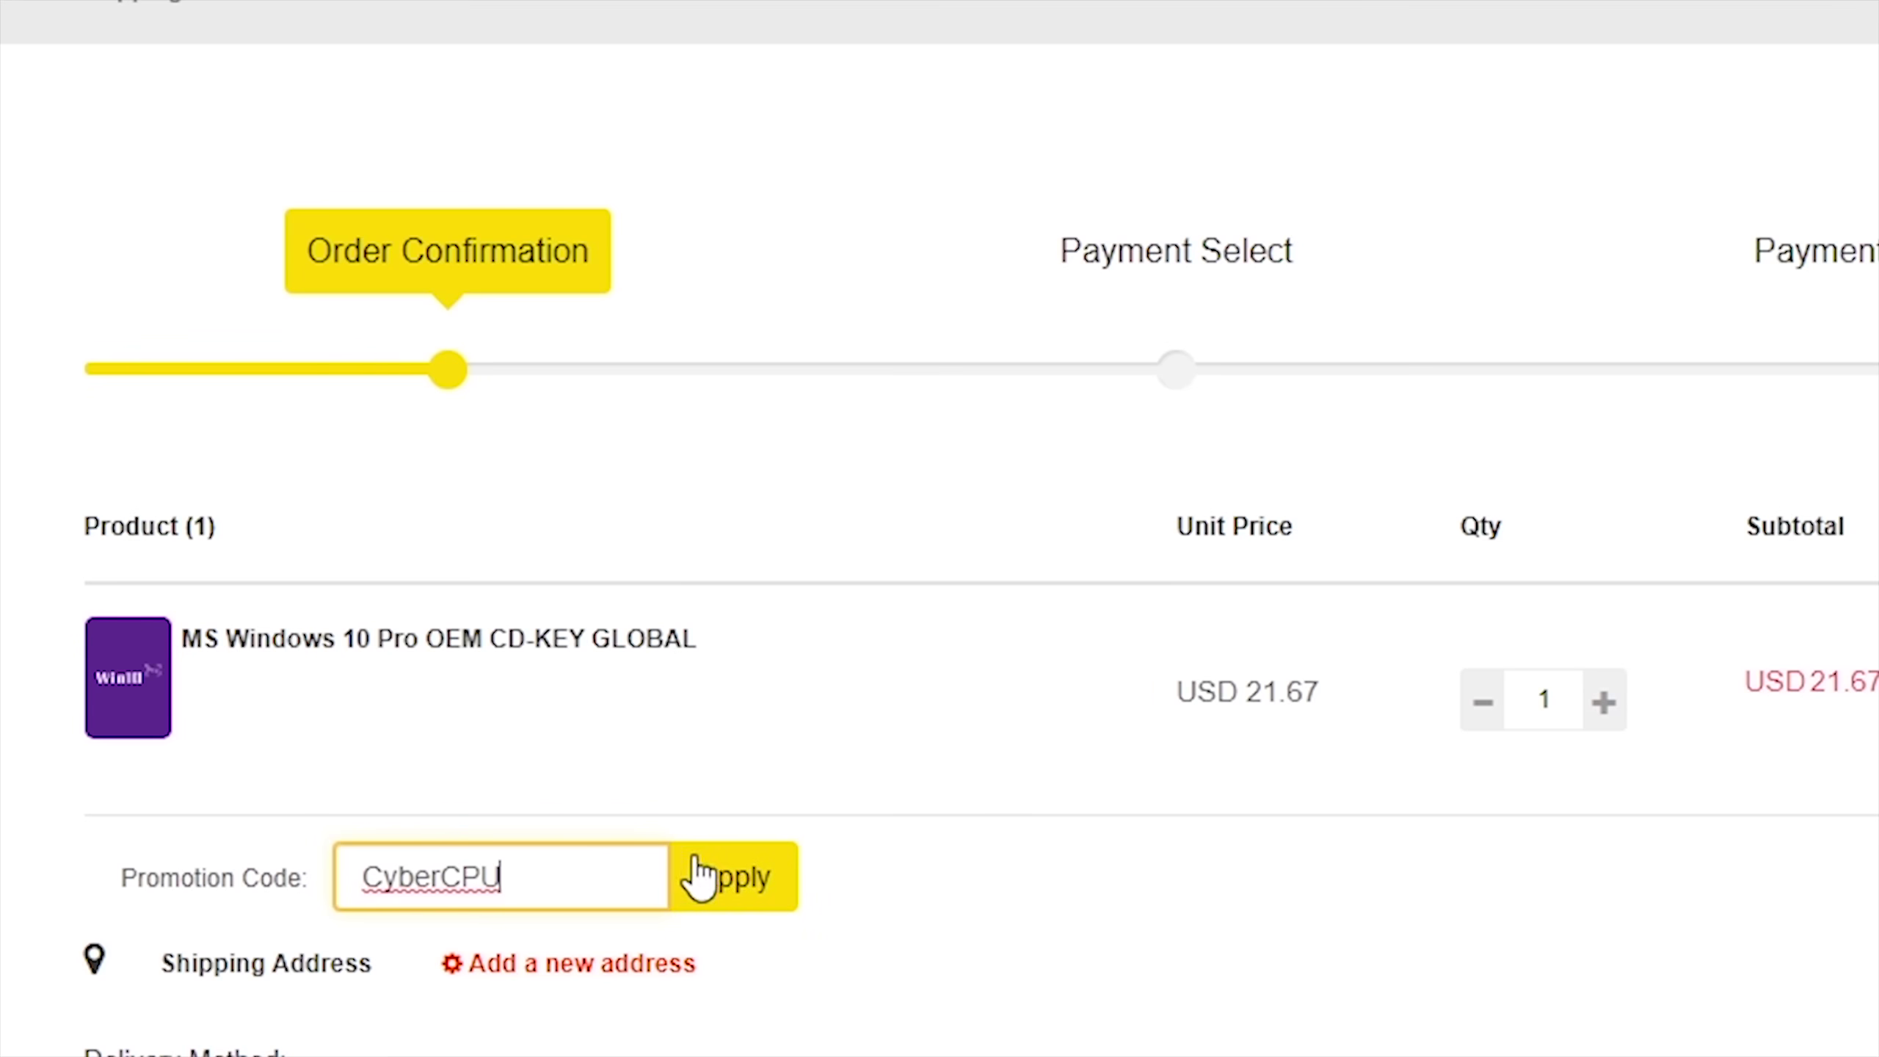
# Apply promo code CyberCPU to the Windows 10 Pro OEM key order, bringing it to USD 16.25
pyautogui.click(695, 877)
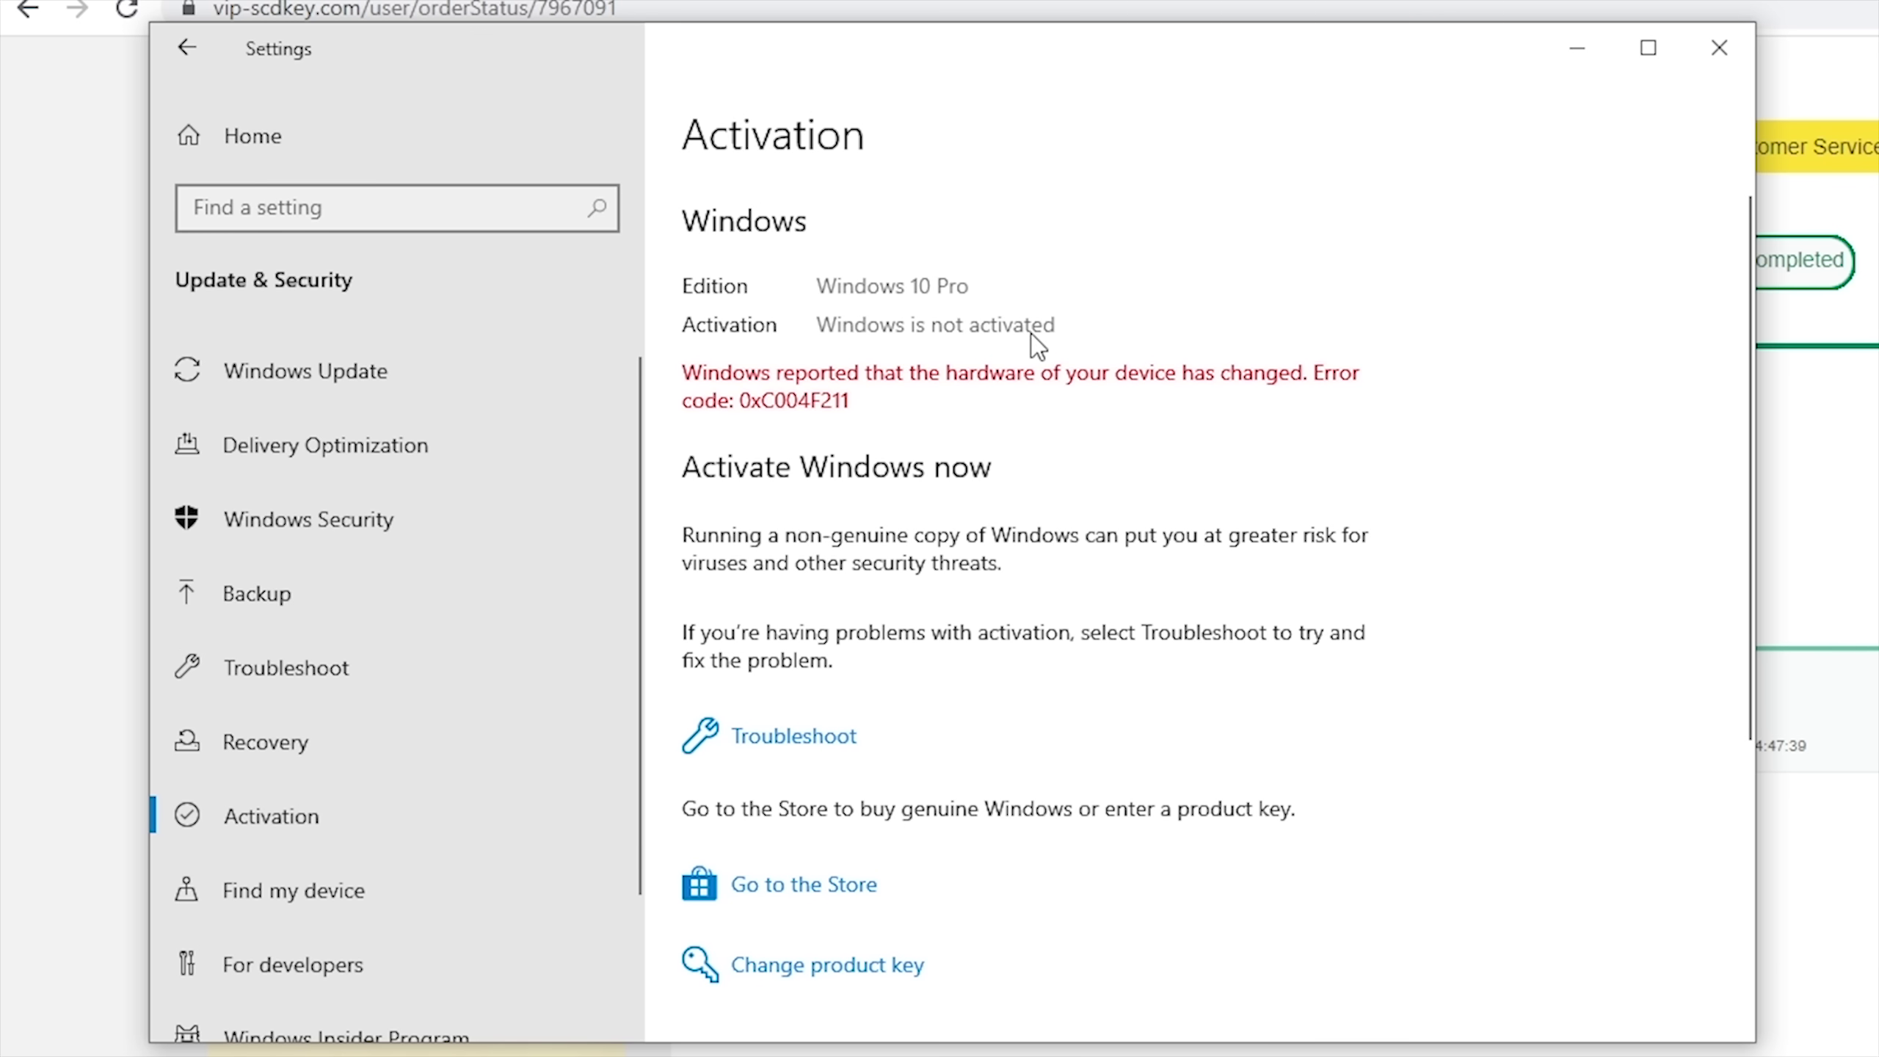
# Paste the purchased product key as the new key and activate Windows 10 Pro
pyautogui.click(836, 971)
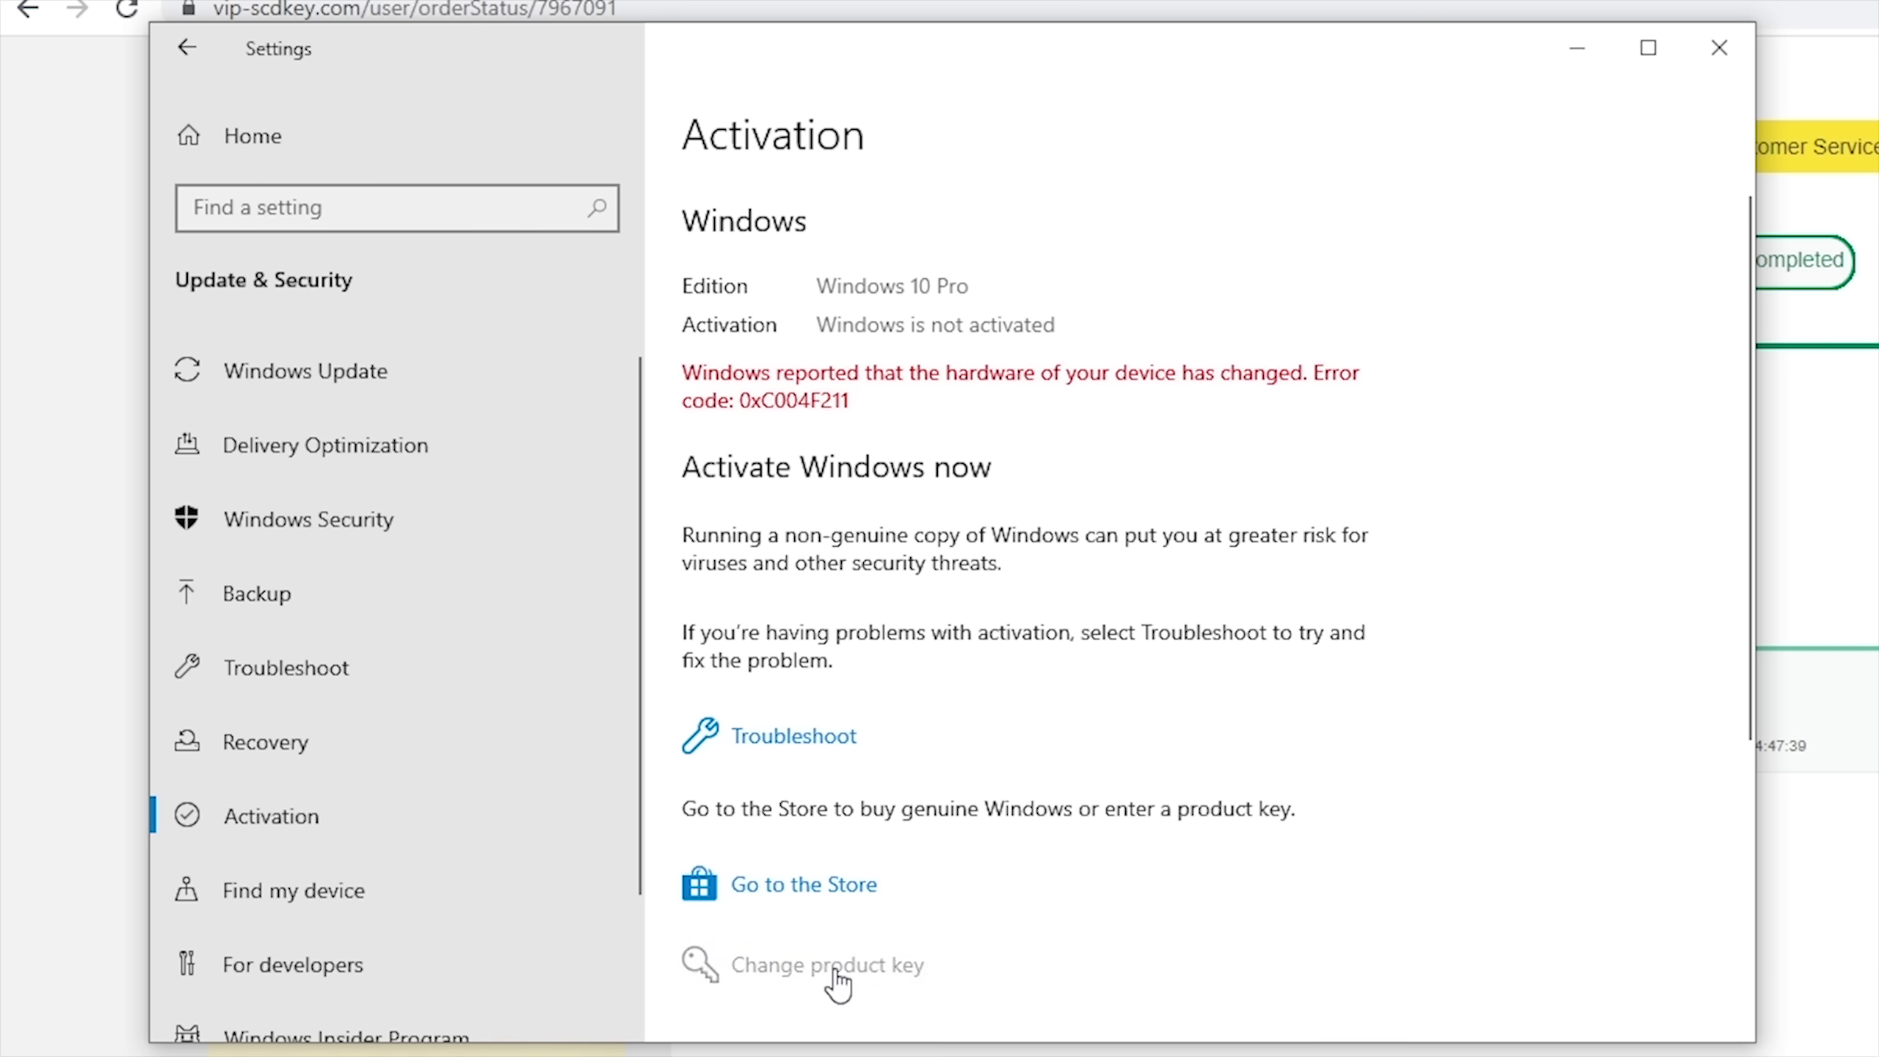
pyautogui.rightClick(579, 596)
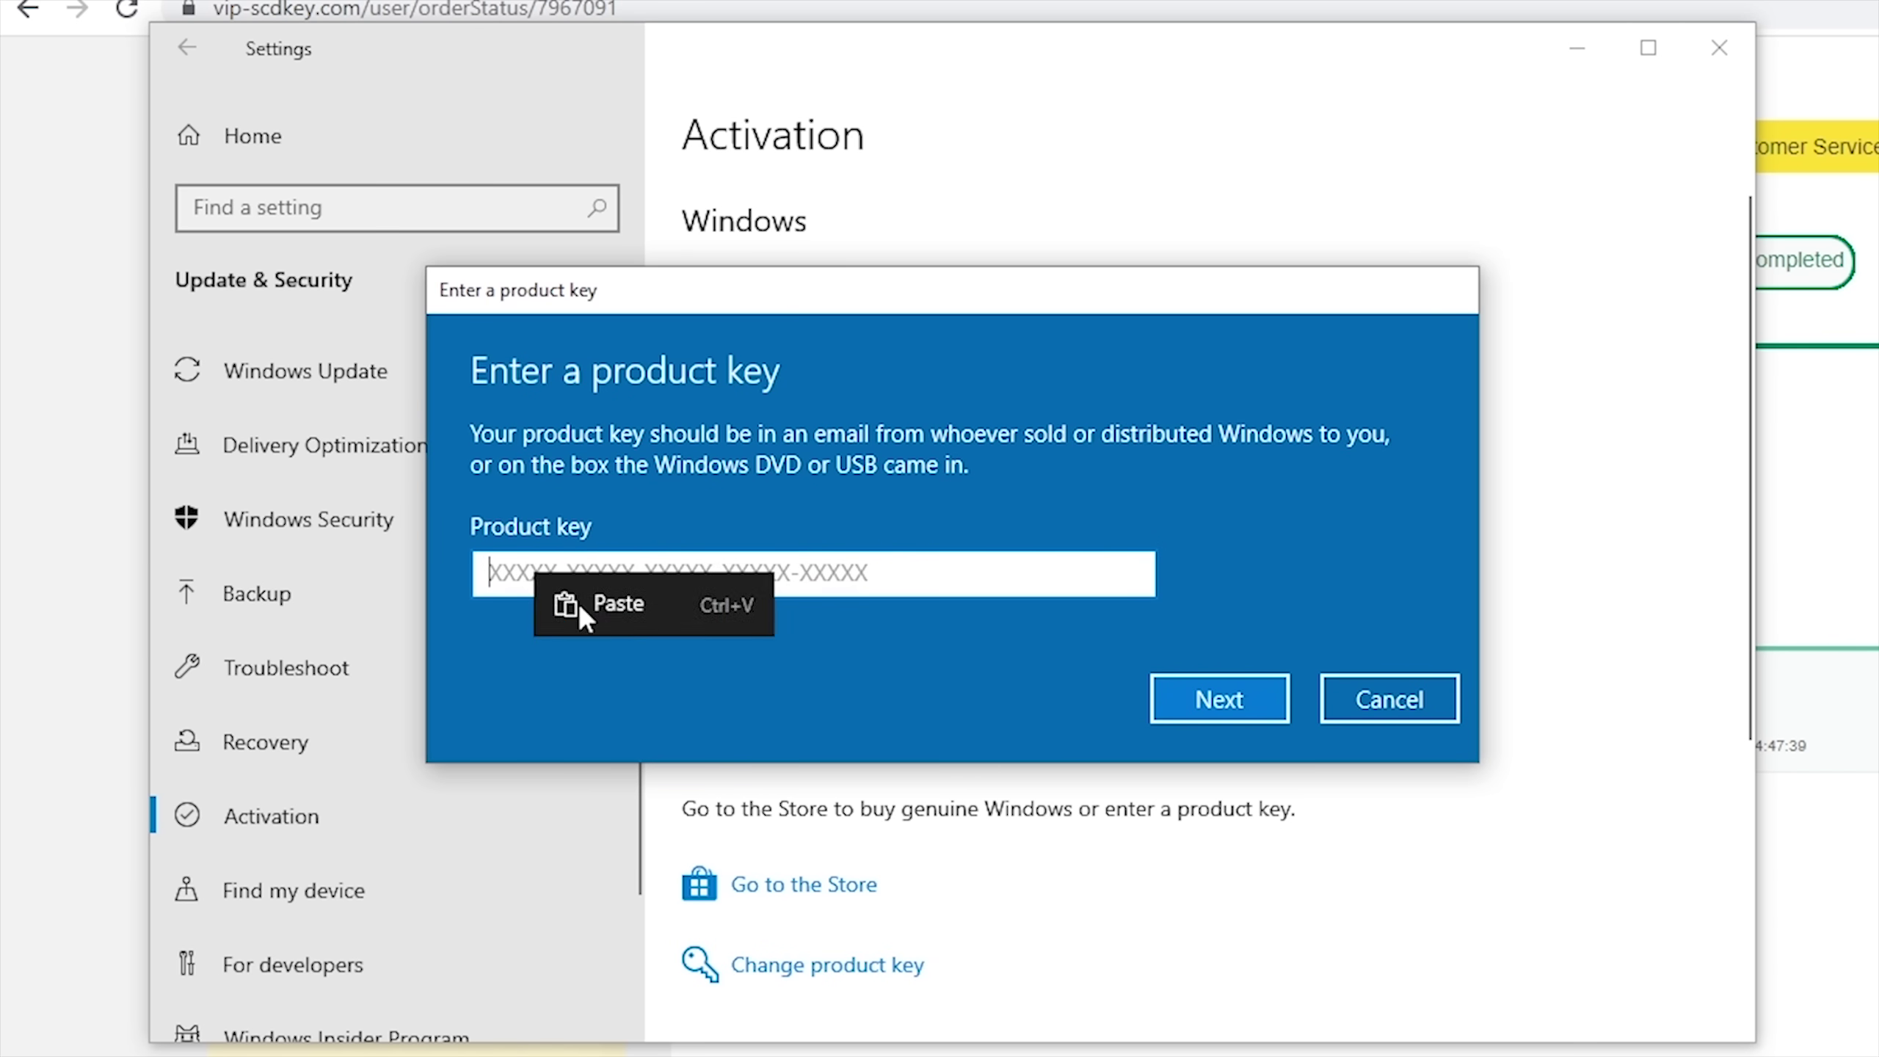
pyautogui.click(599, 722)
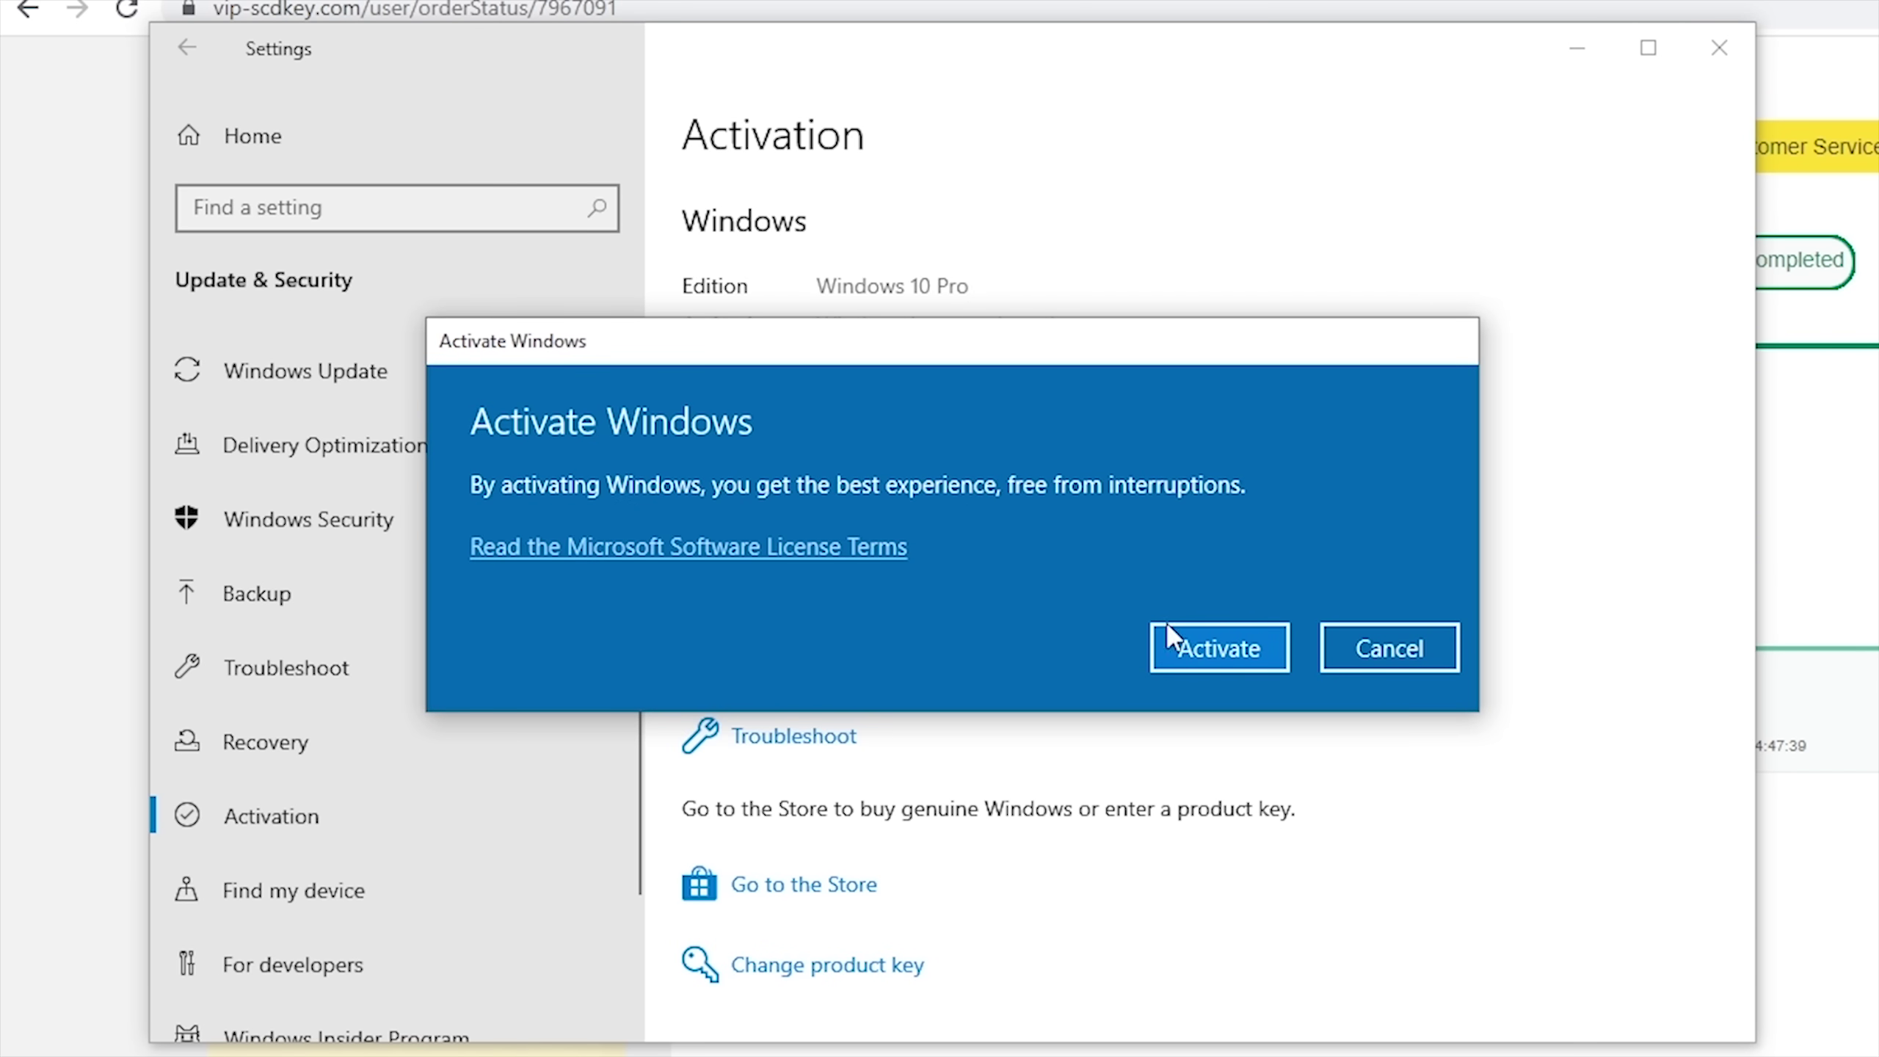
pyautogui.click(1204, 643)
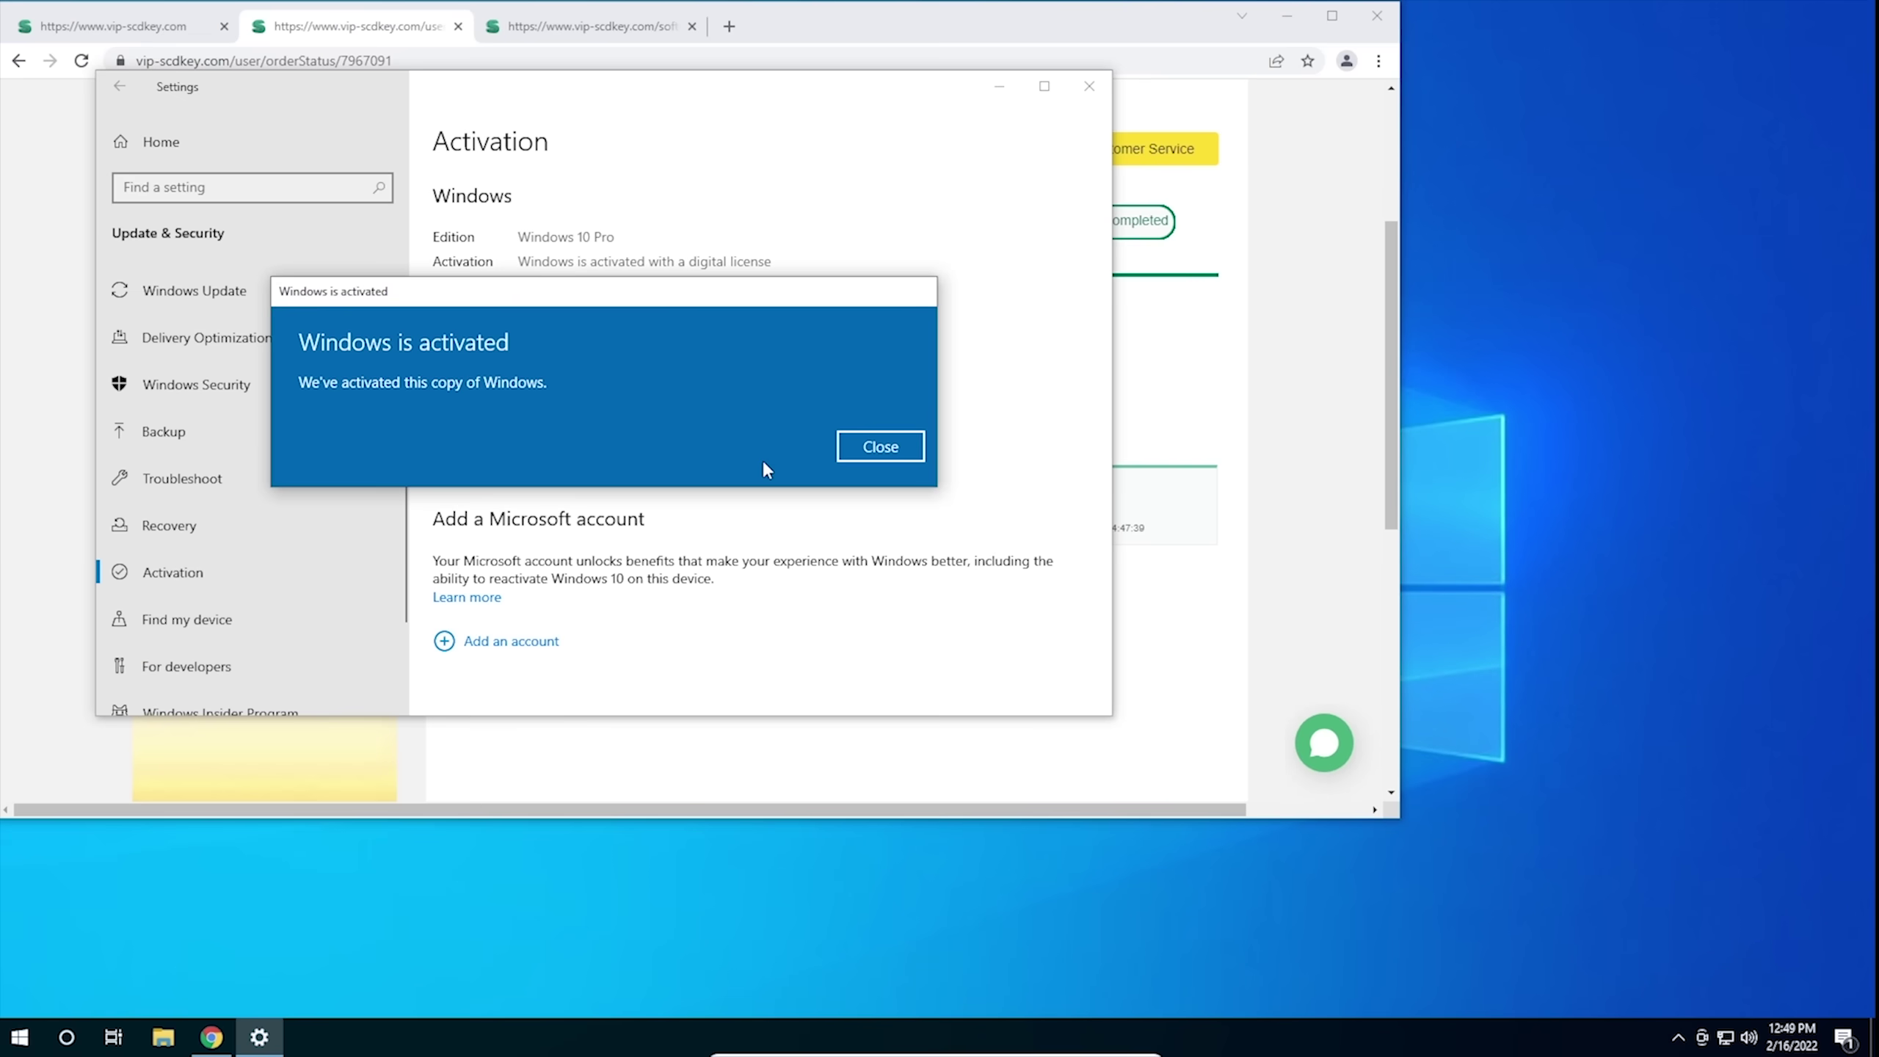
pyautogui.click(877, 448)
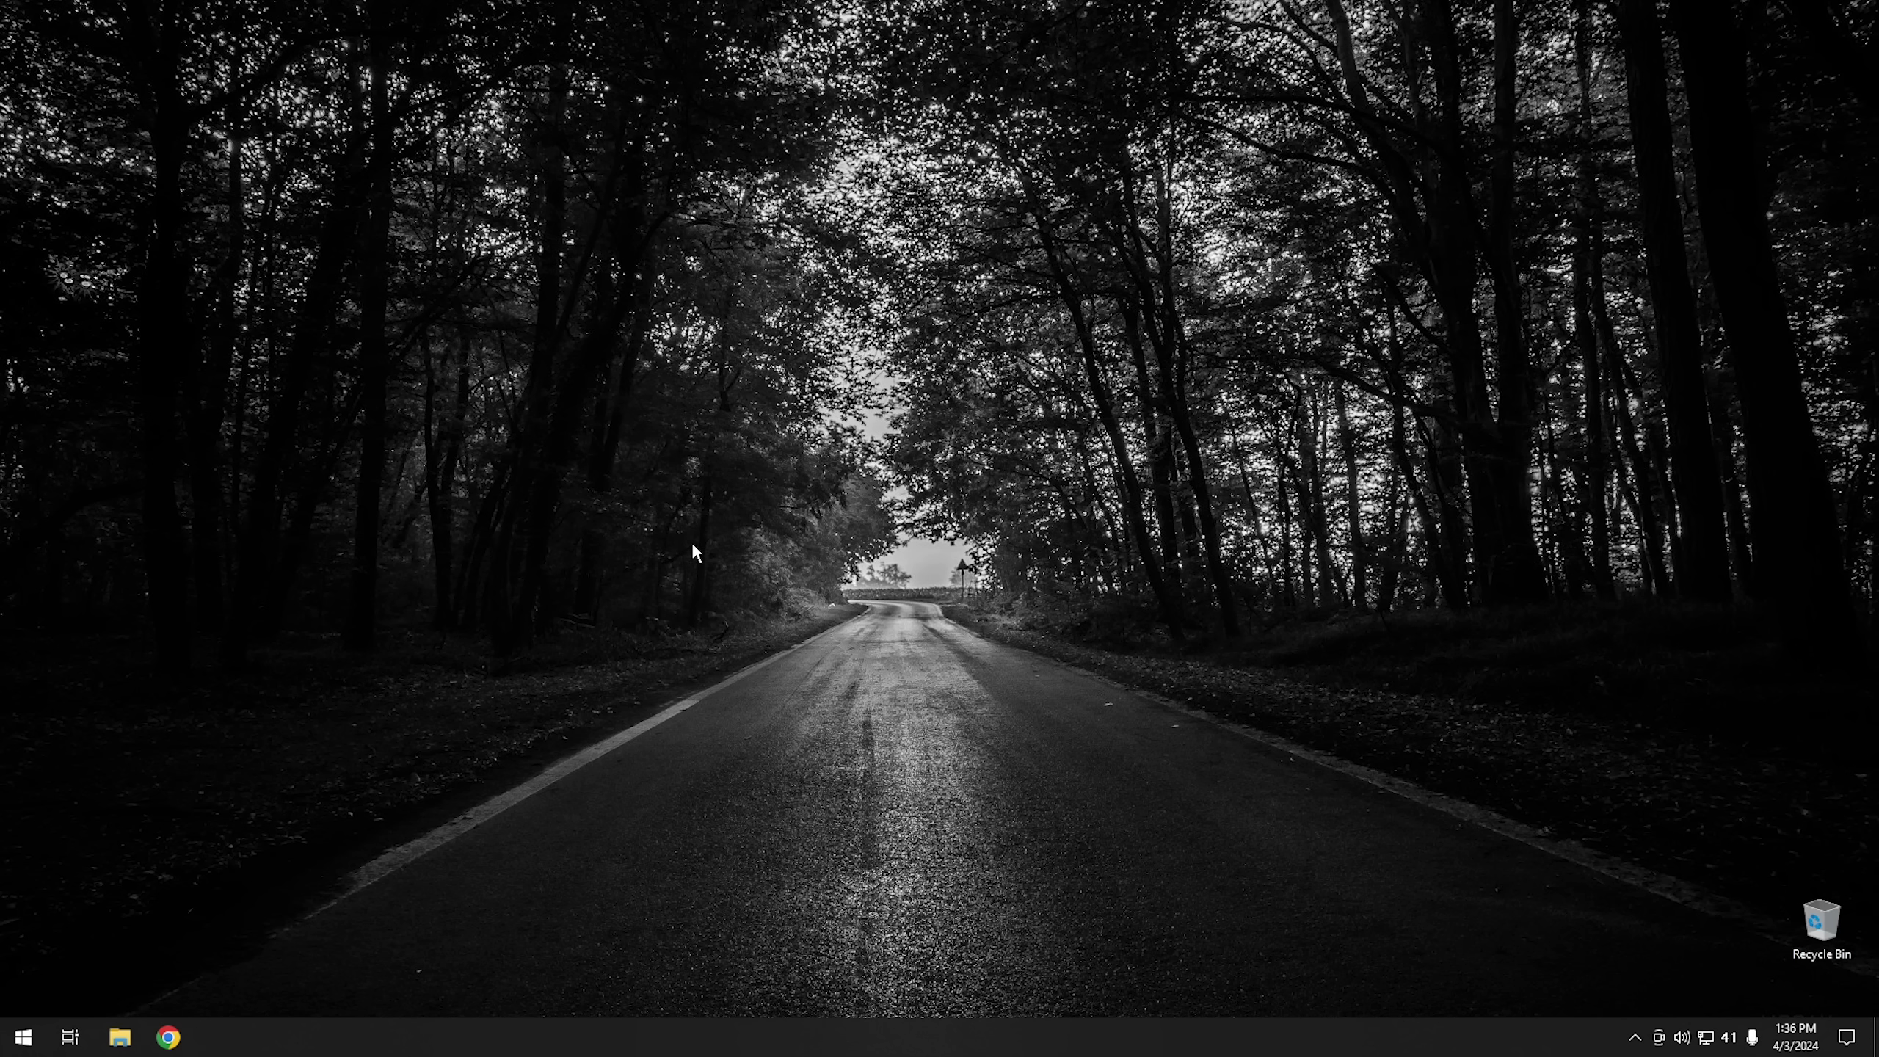
# Create a new desktop folder named Share
pyautogui.rightClick(660, 369)
pyautogui.moveTo(725, 535)
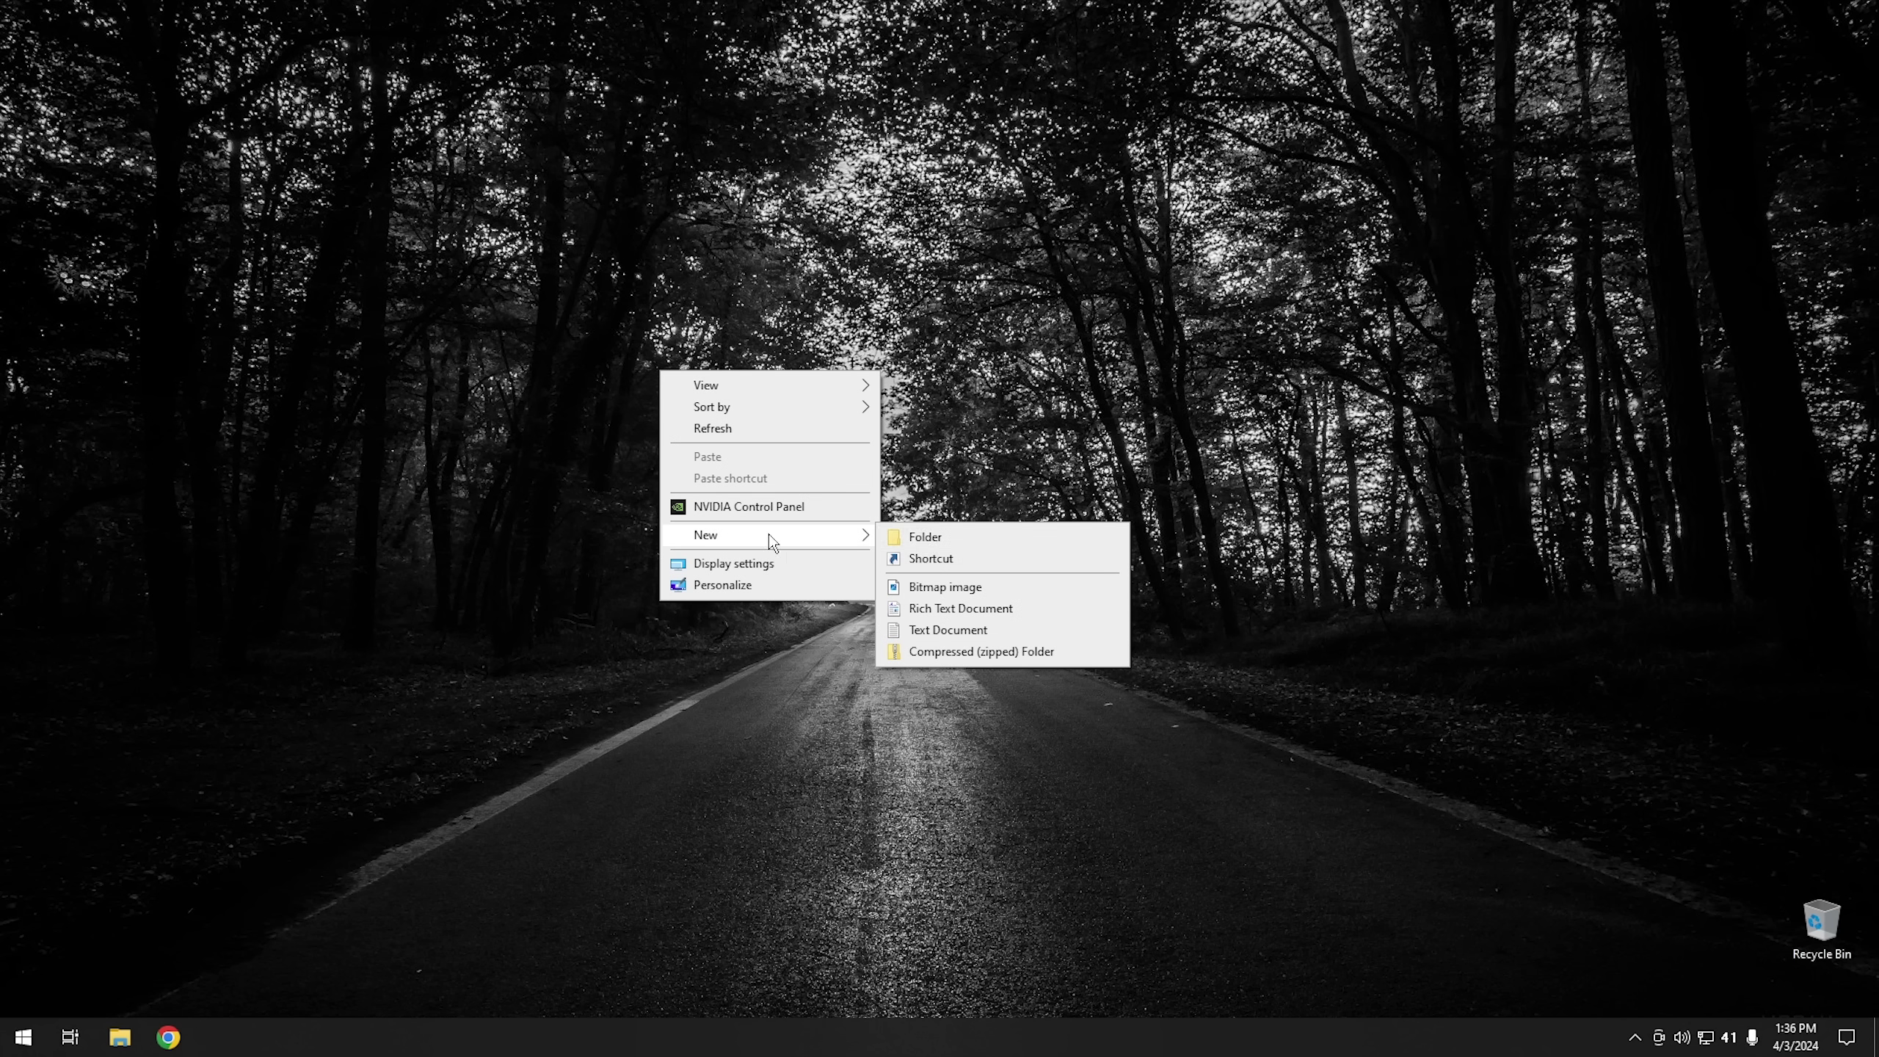
pyautogui.click(928, 544)
pyautogui.write('Share')
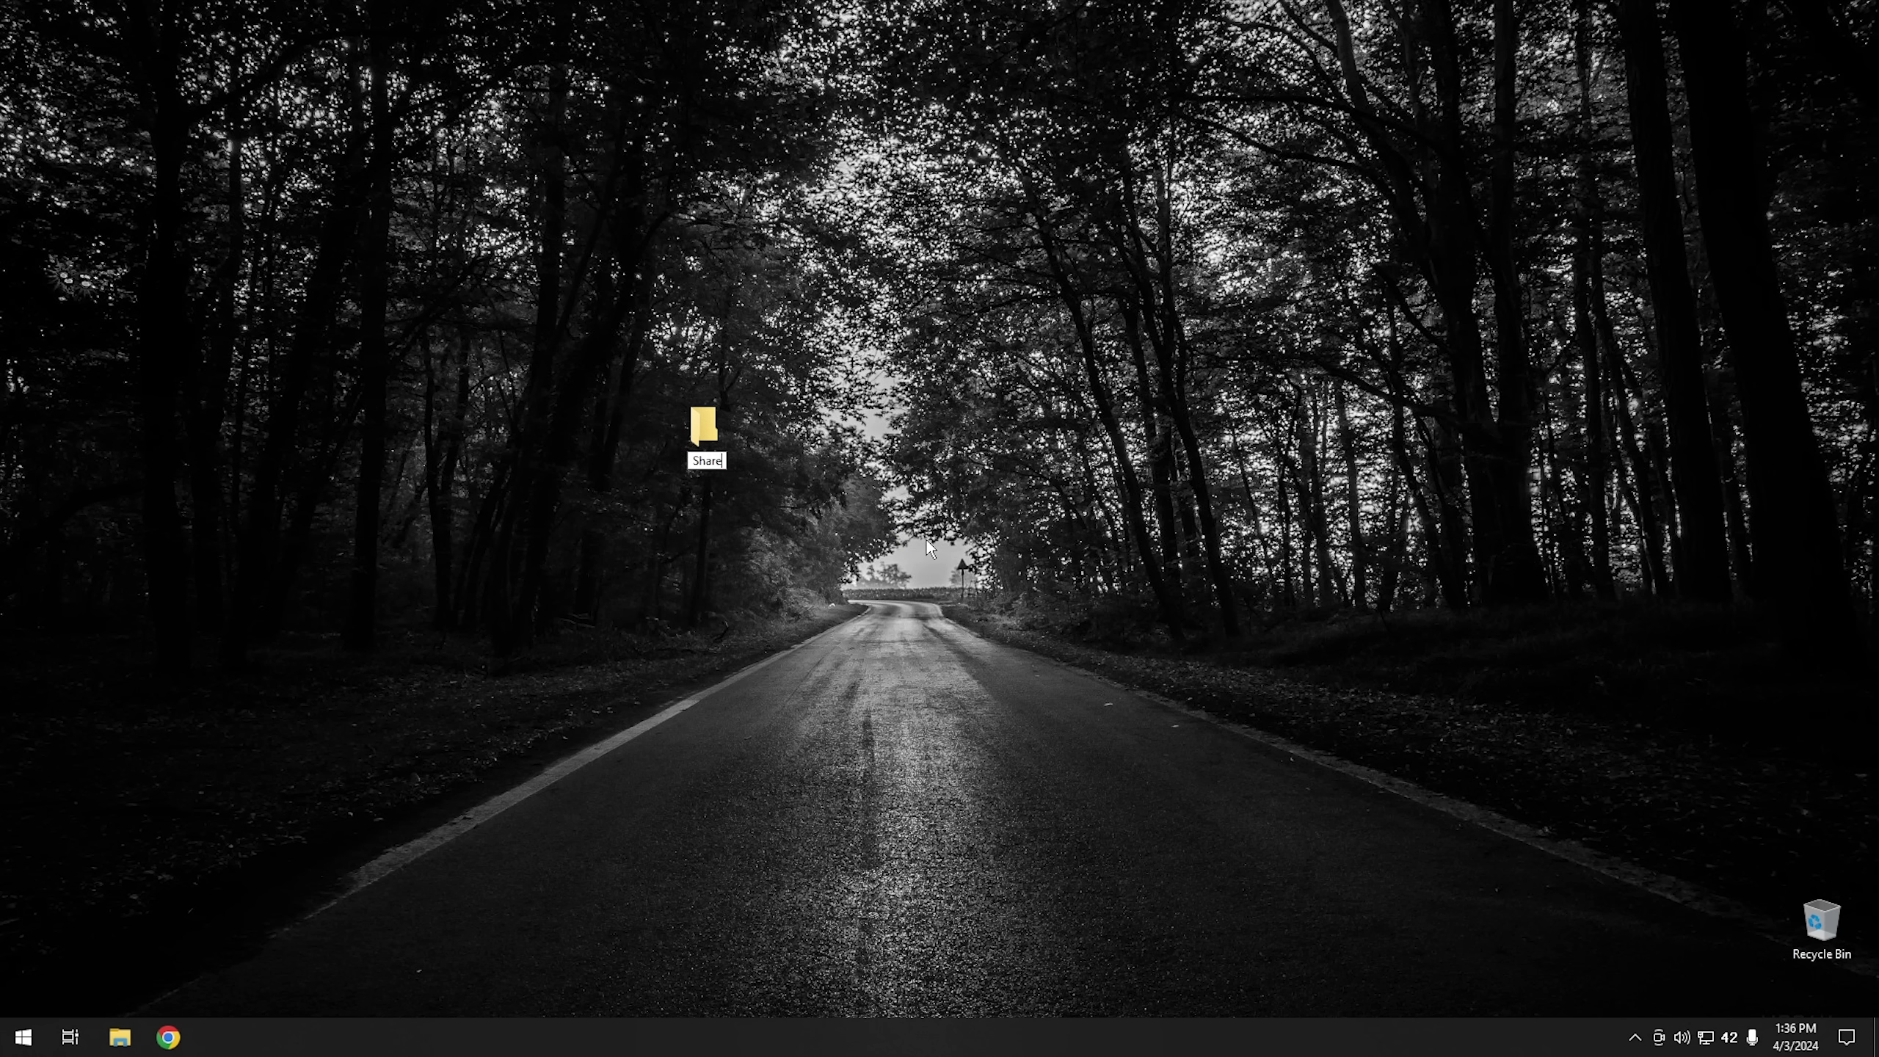
pyautogui.press('Return')
pyautogui.click(763, 533)
# Share the Share folder via Advanced Sharing, giving Everyone Full Control permissions
pyautogui.rightClick(697, 437)
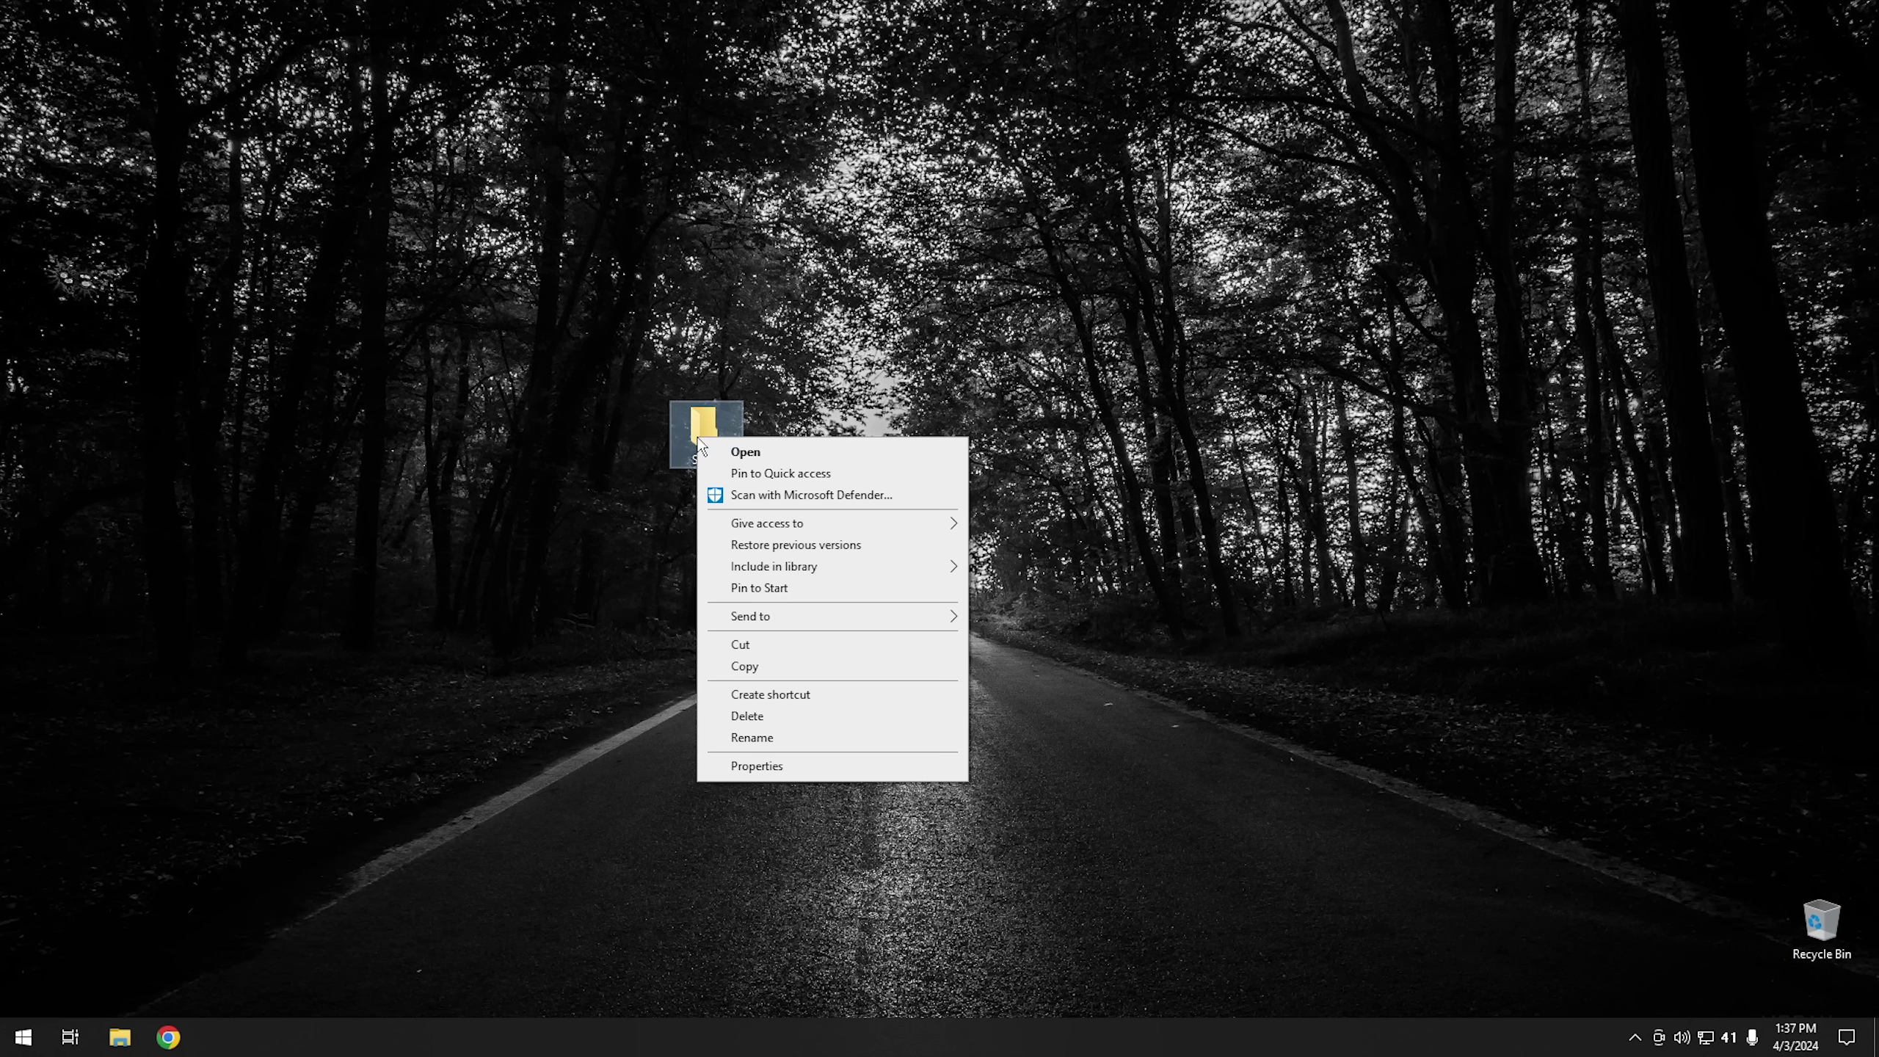
pyautogui.click(790, 767)
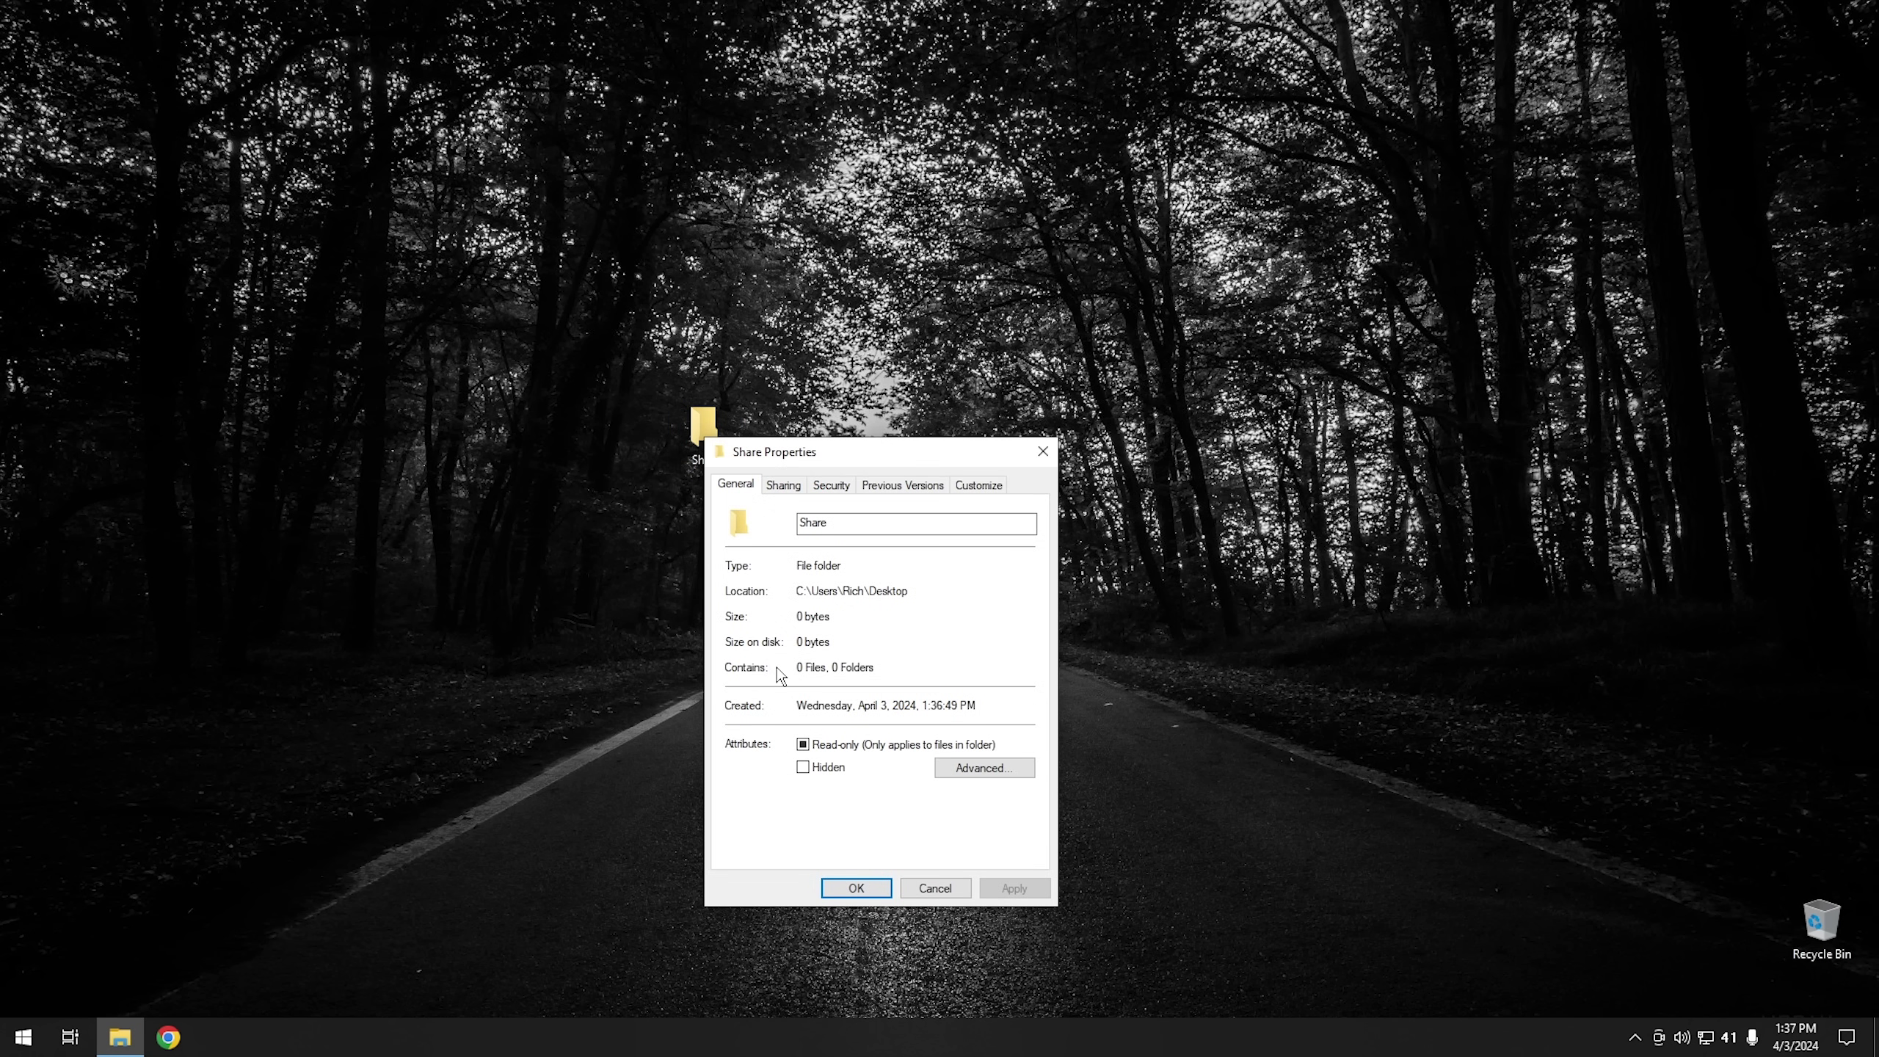
pyautogui.click(786, 486)
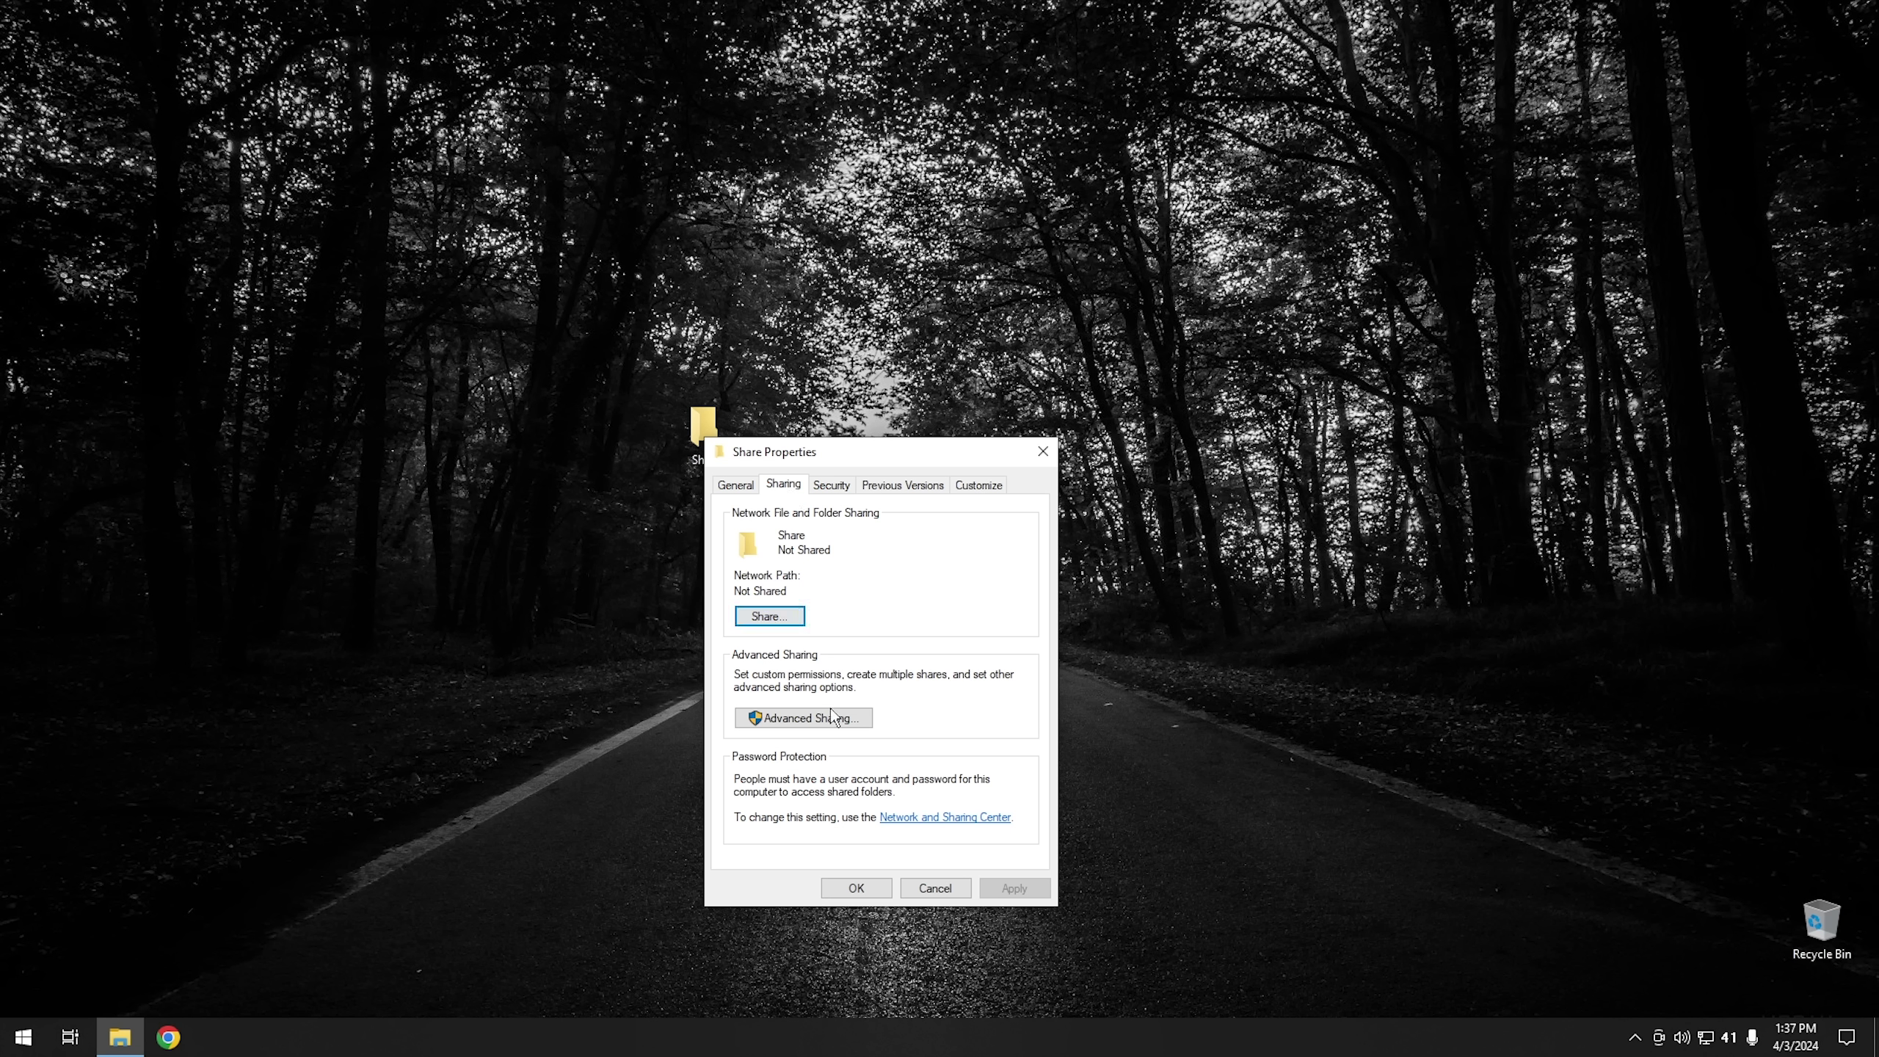
pyautogui.click(806, 720)
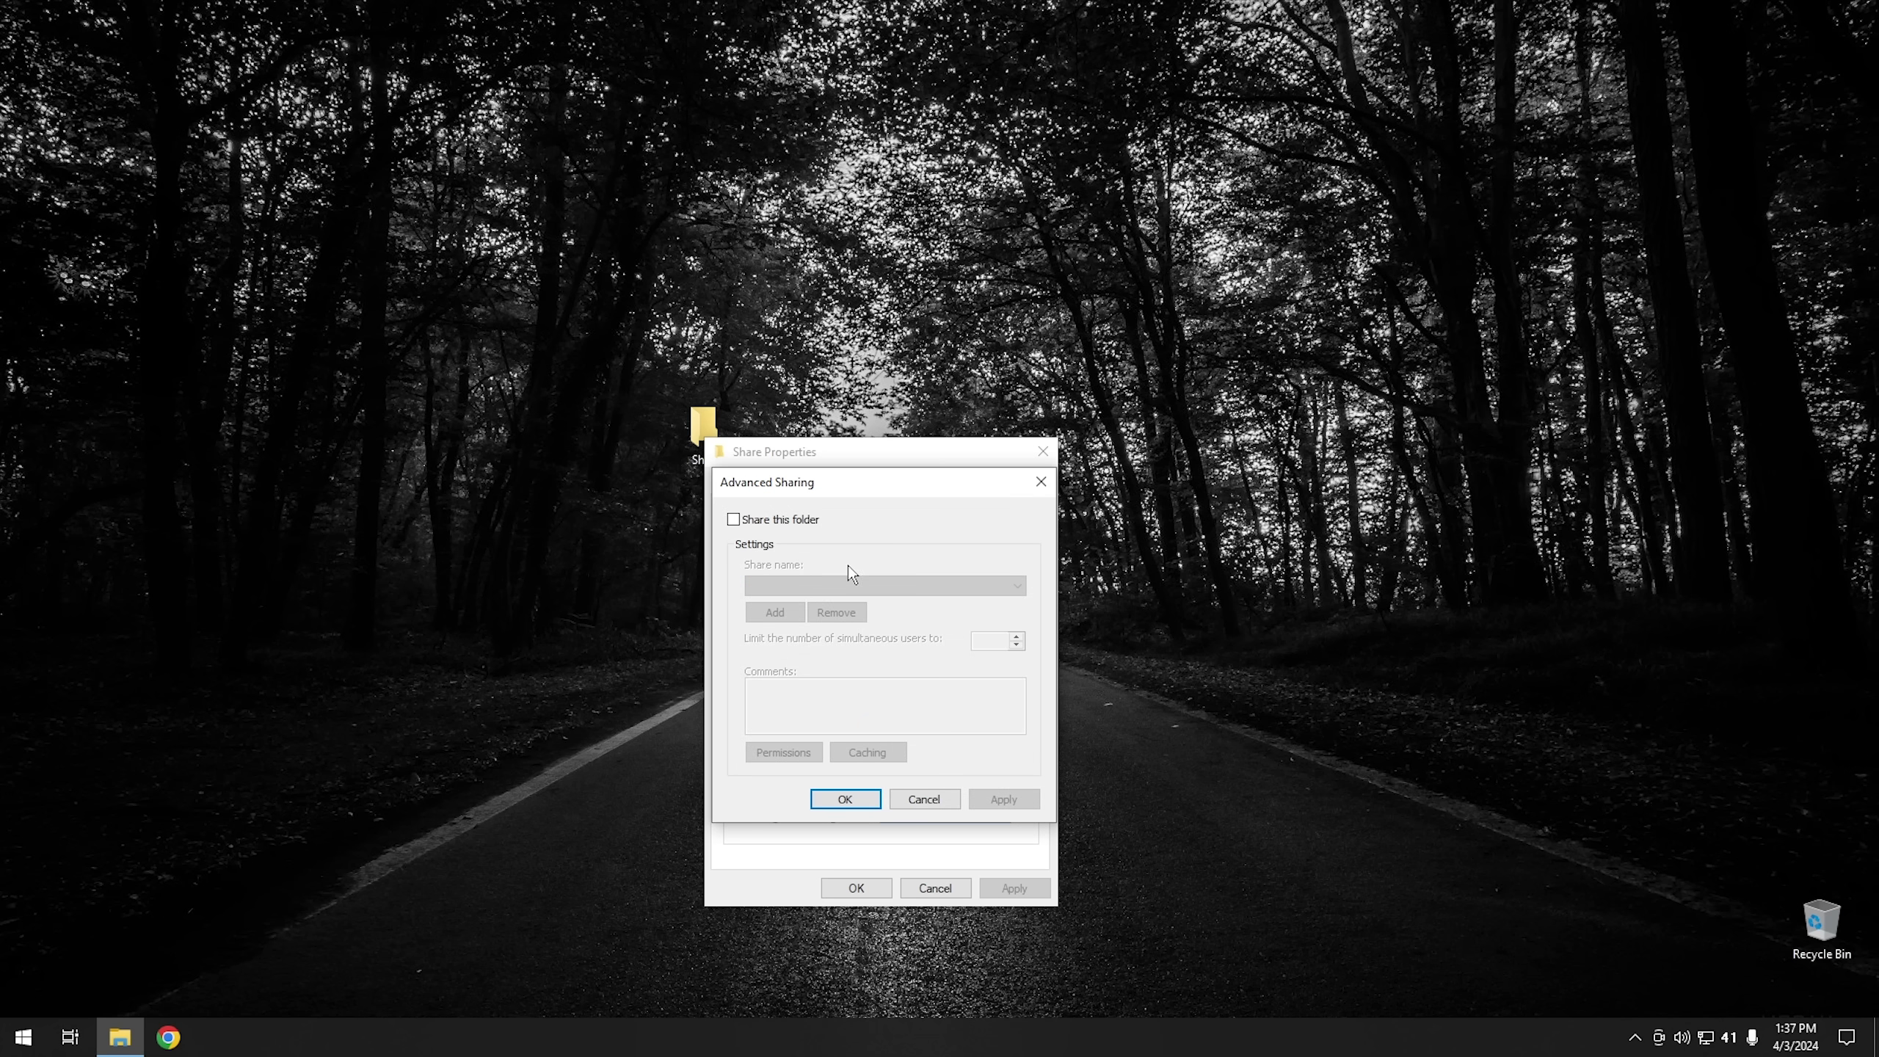
pyautogui.click(734, 520)
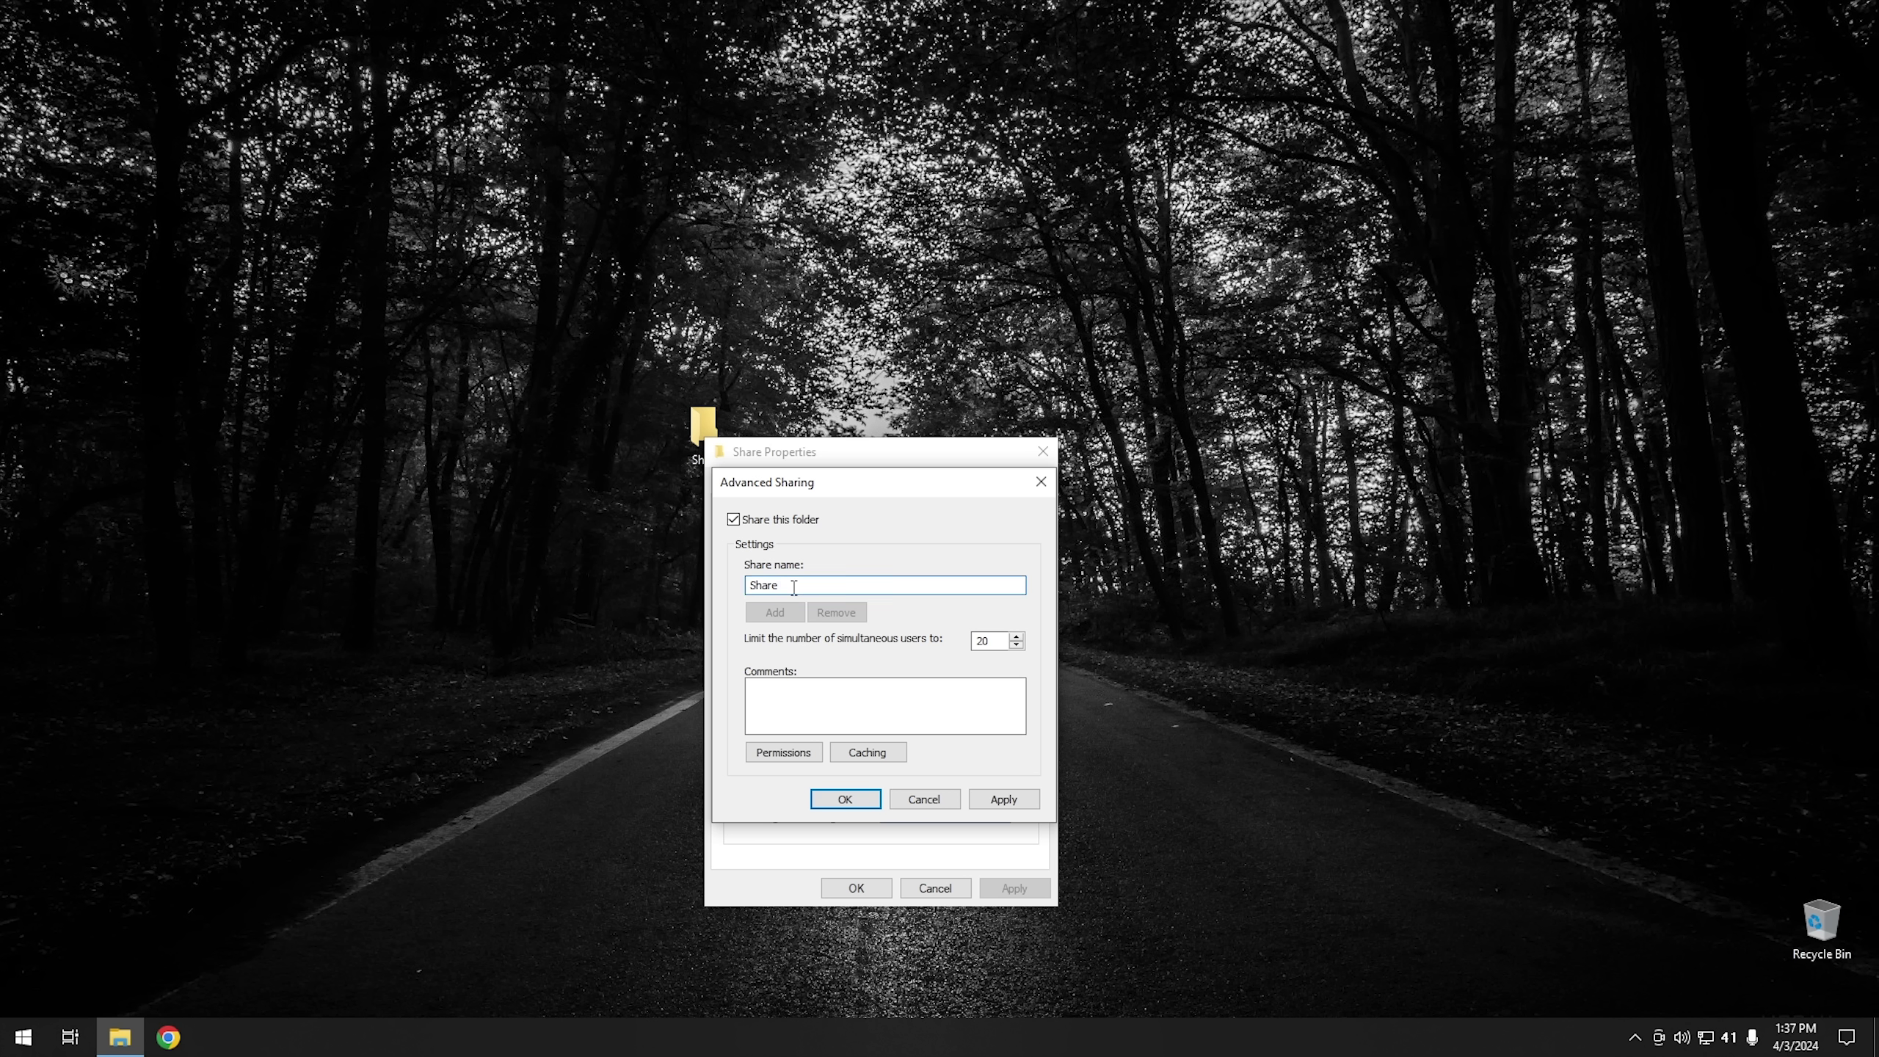
pyautogui.click(784, 753)
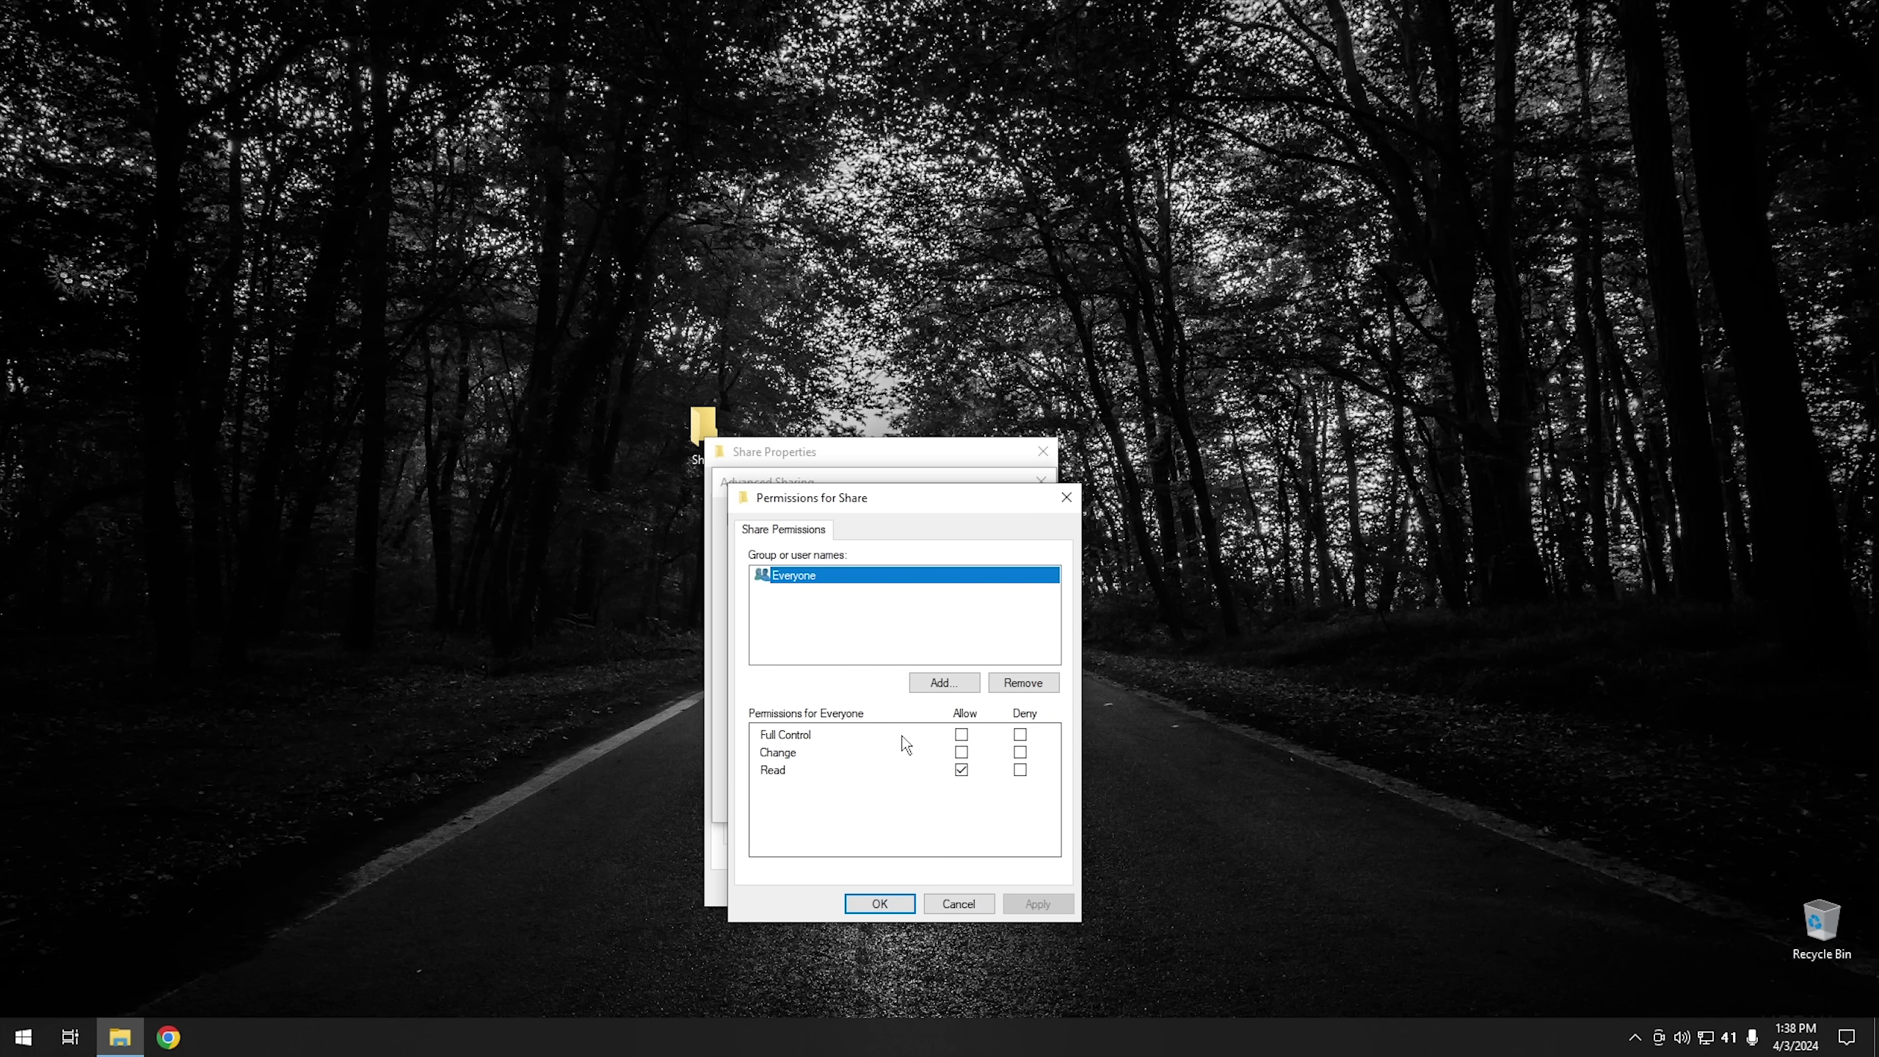
pyautogui.click(961, 734)
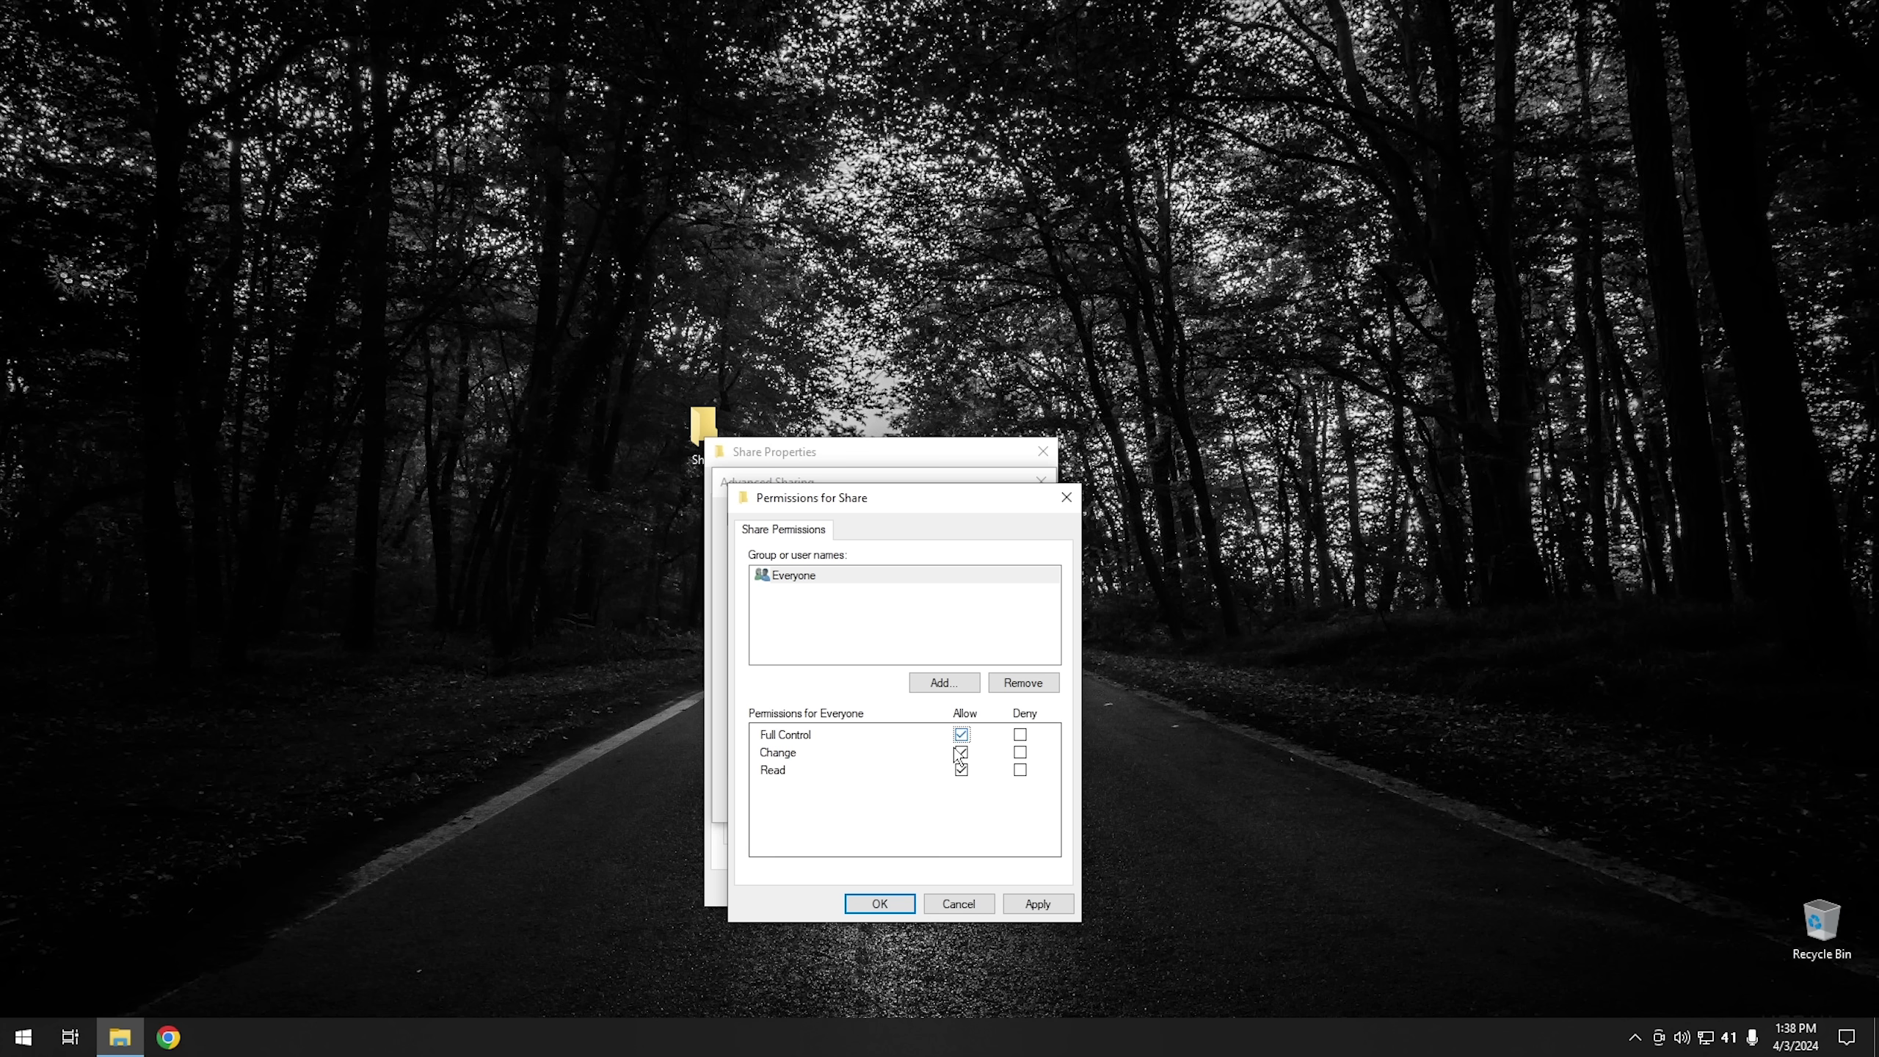
pyautogui.click(882, 904)
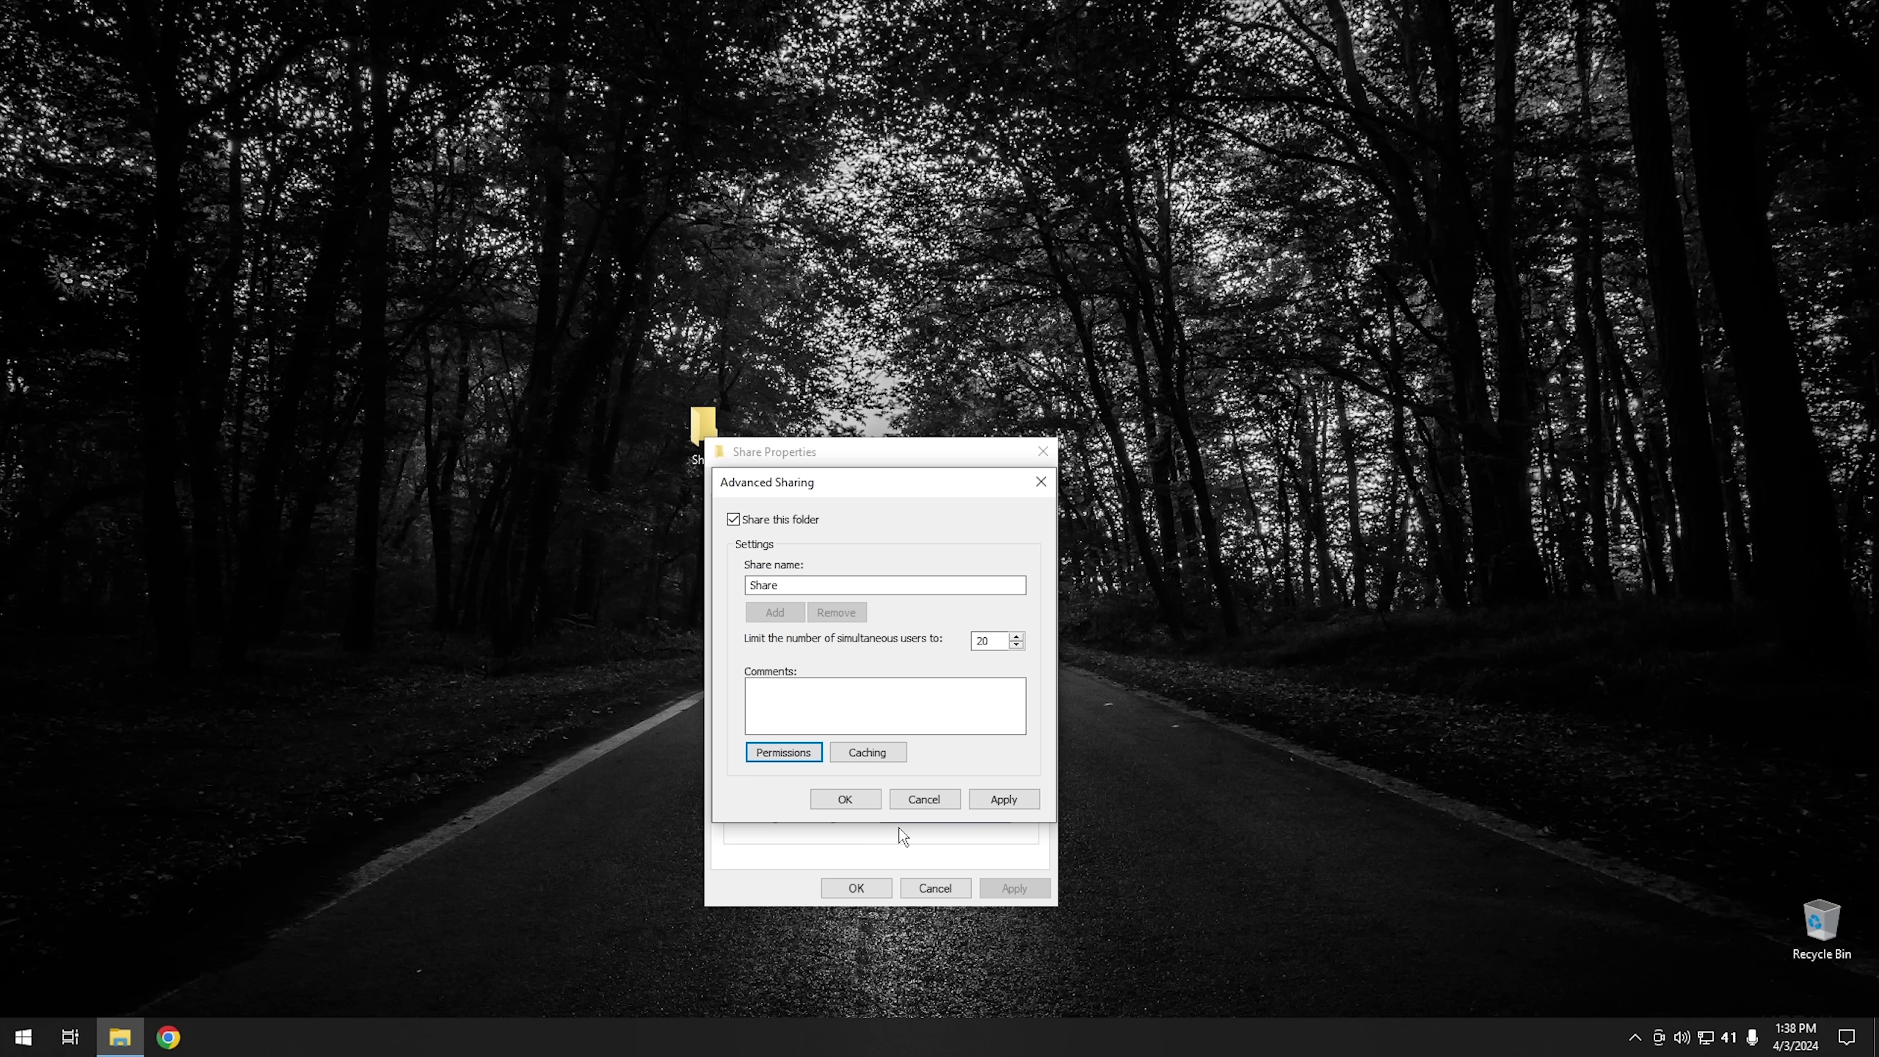
pyautogui.click(847, 800)
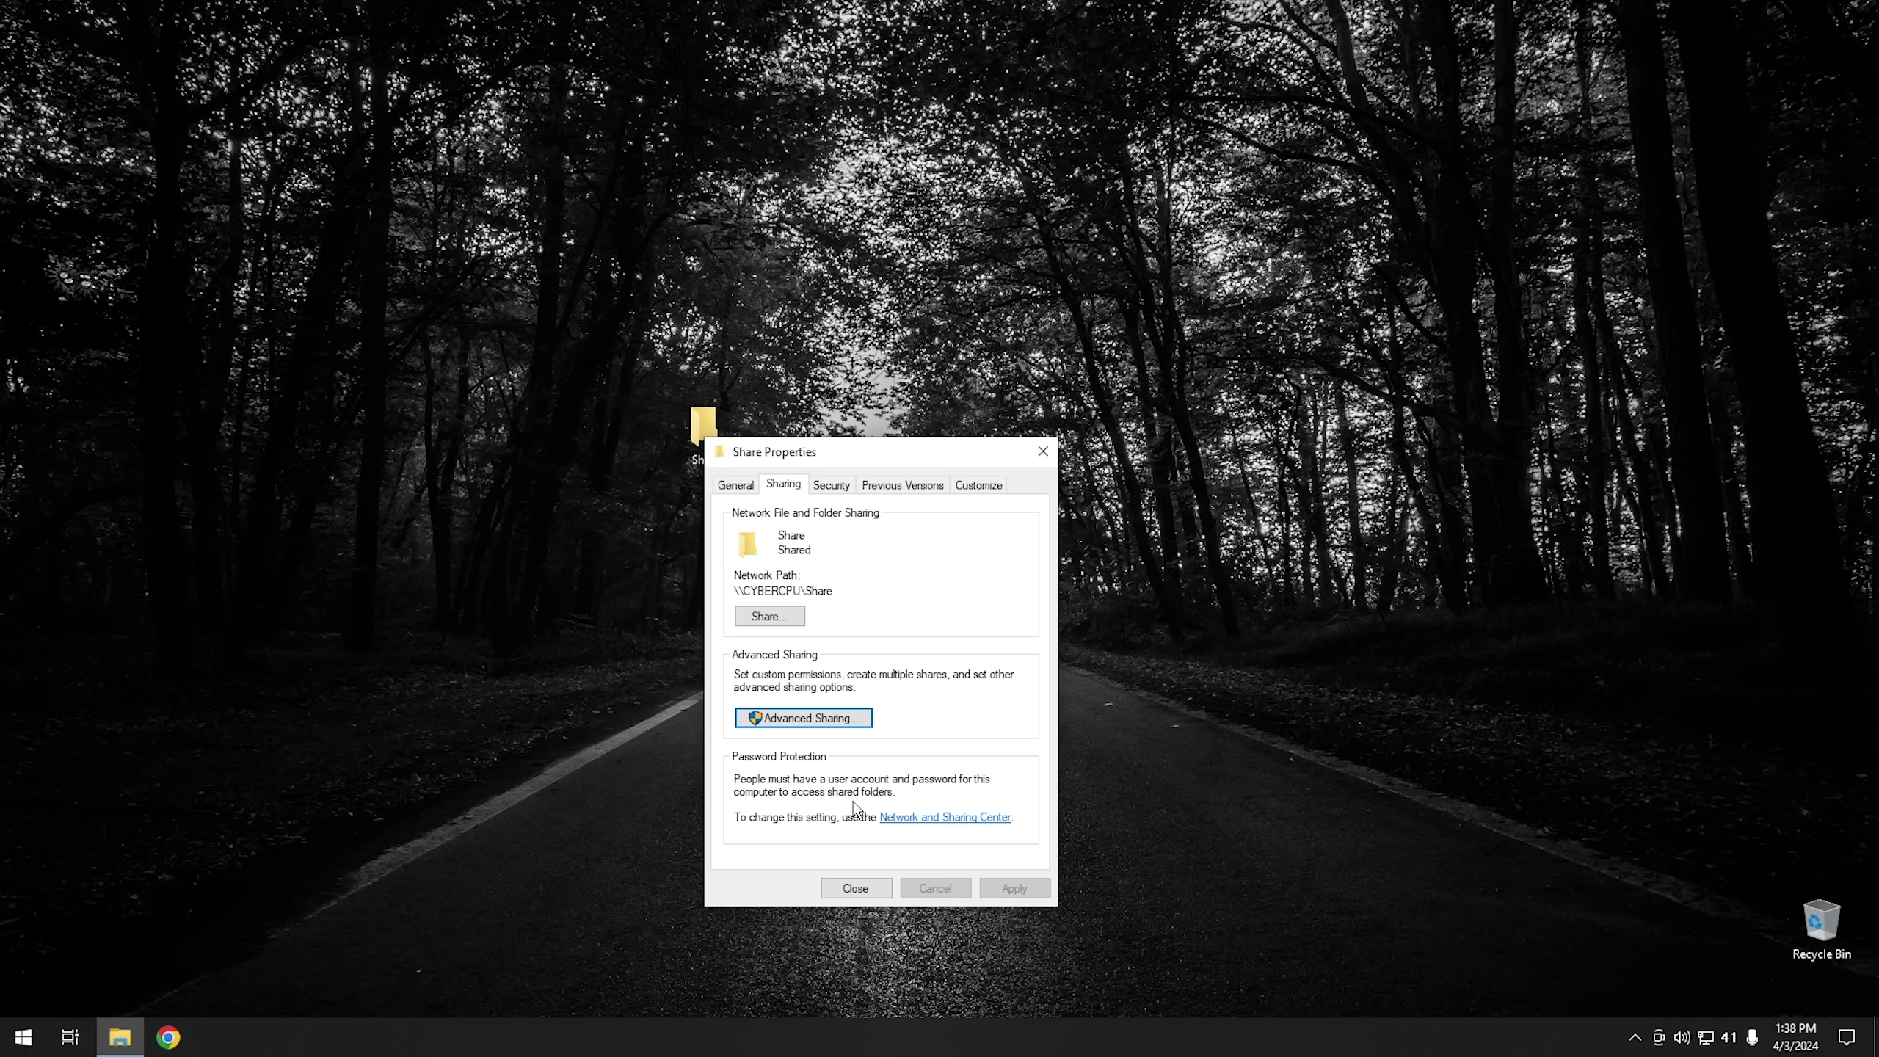
pyautogui.click(855, 888)
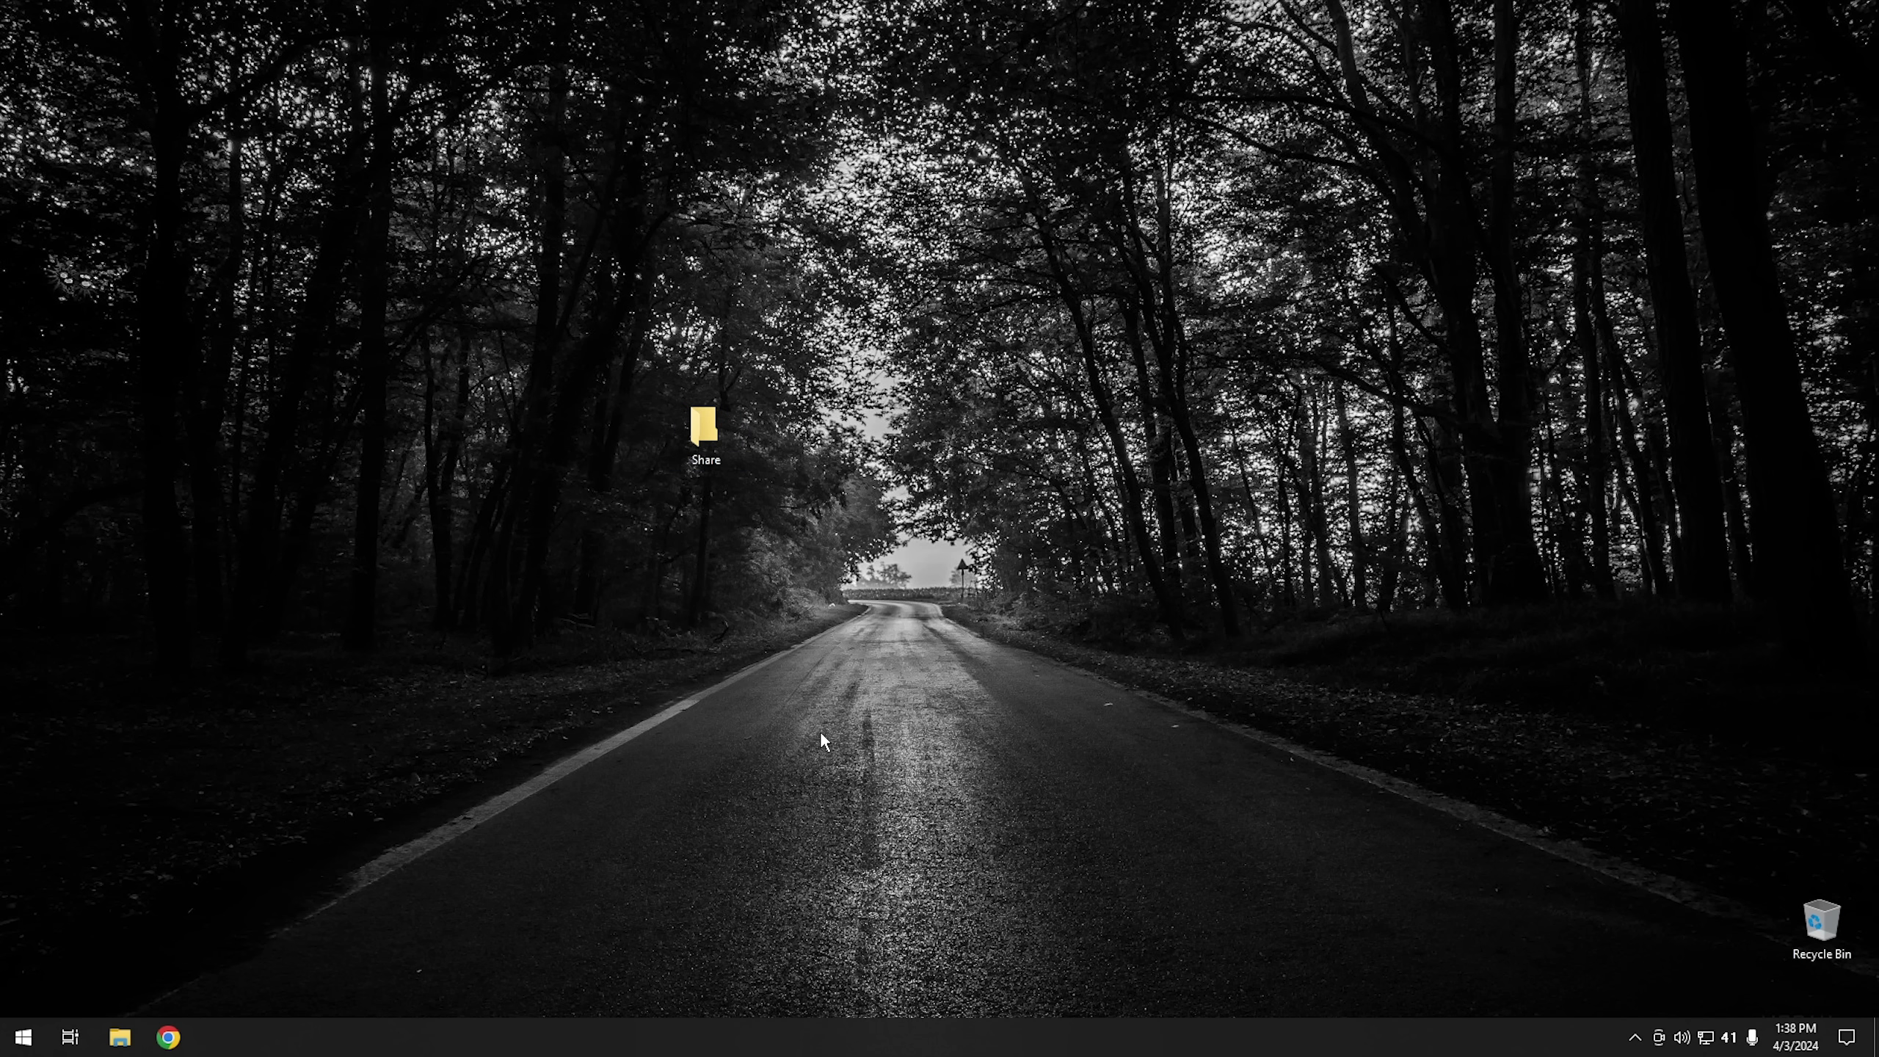
# Go to Settings > Accounts > Sign-in options and start adding a Password
pyautogui.click(29, 1035)
pyautogui.click(37, 940)
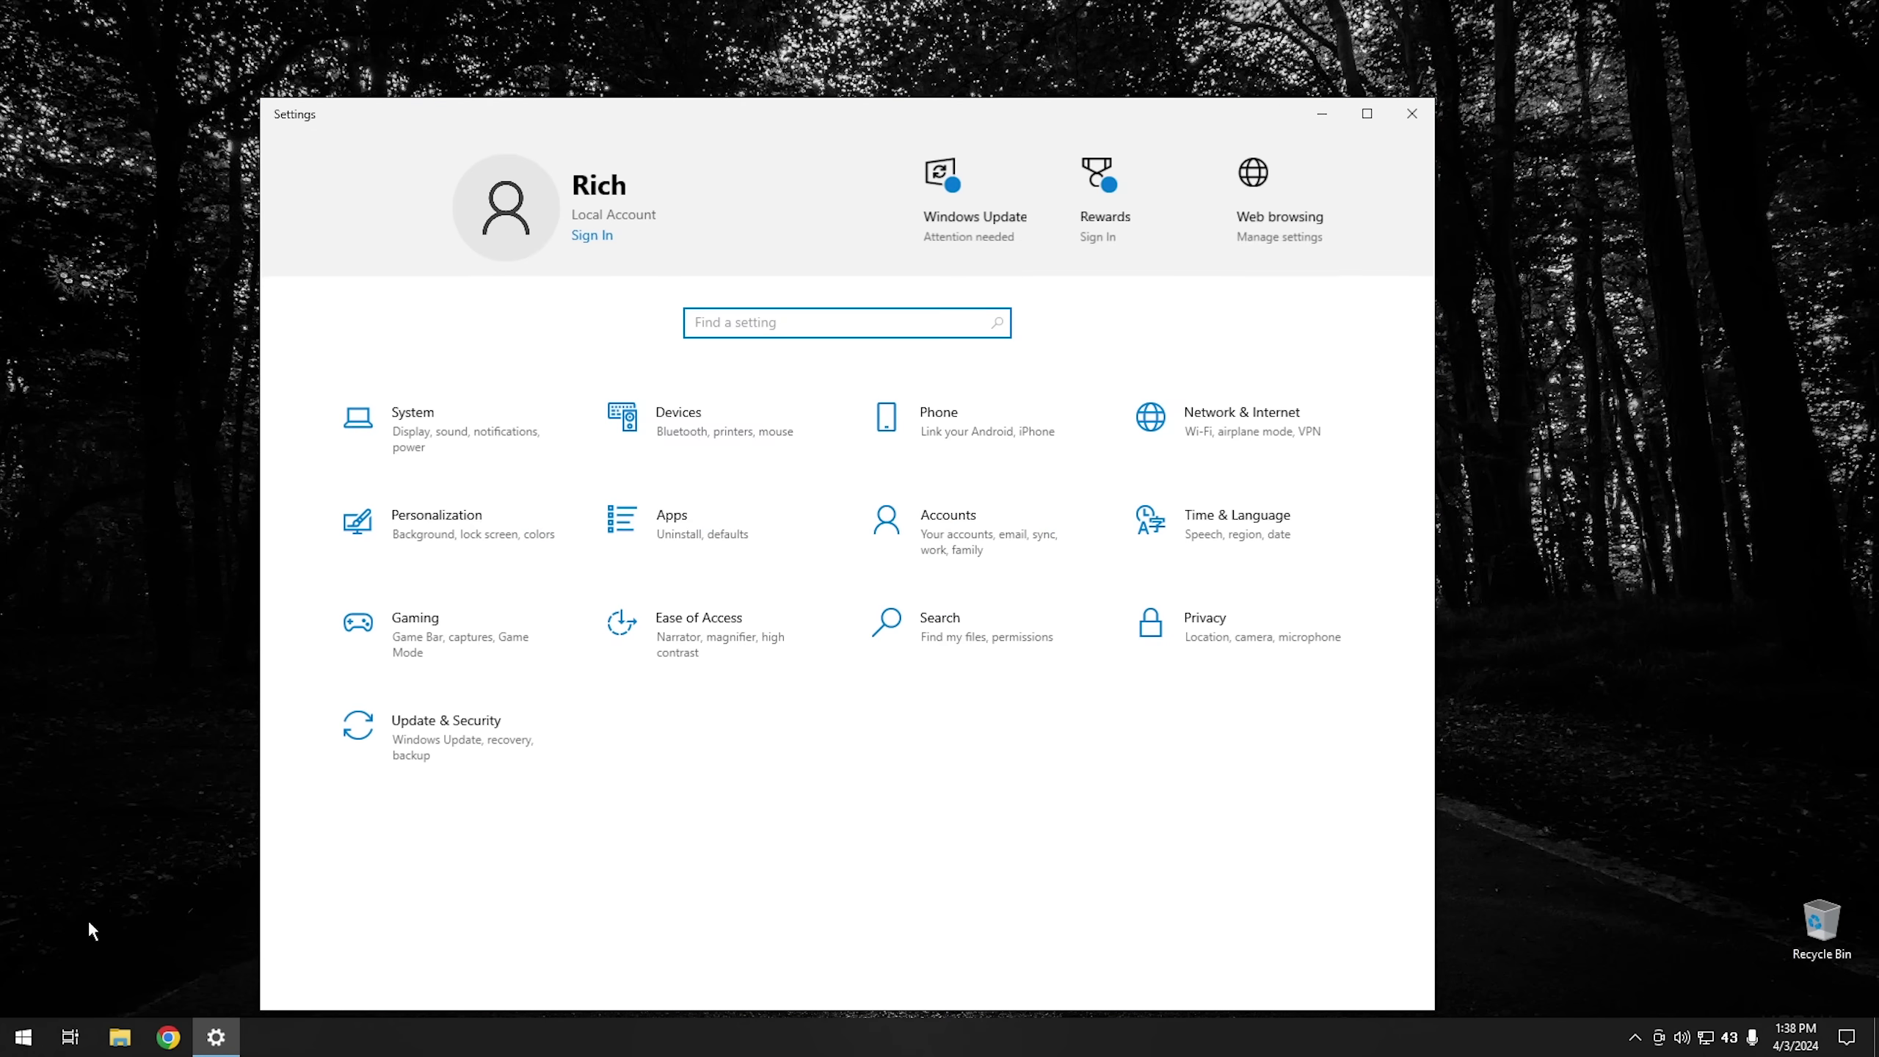
pyautogui.click(899, 556)
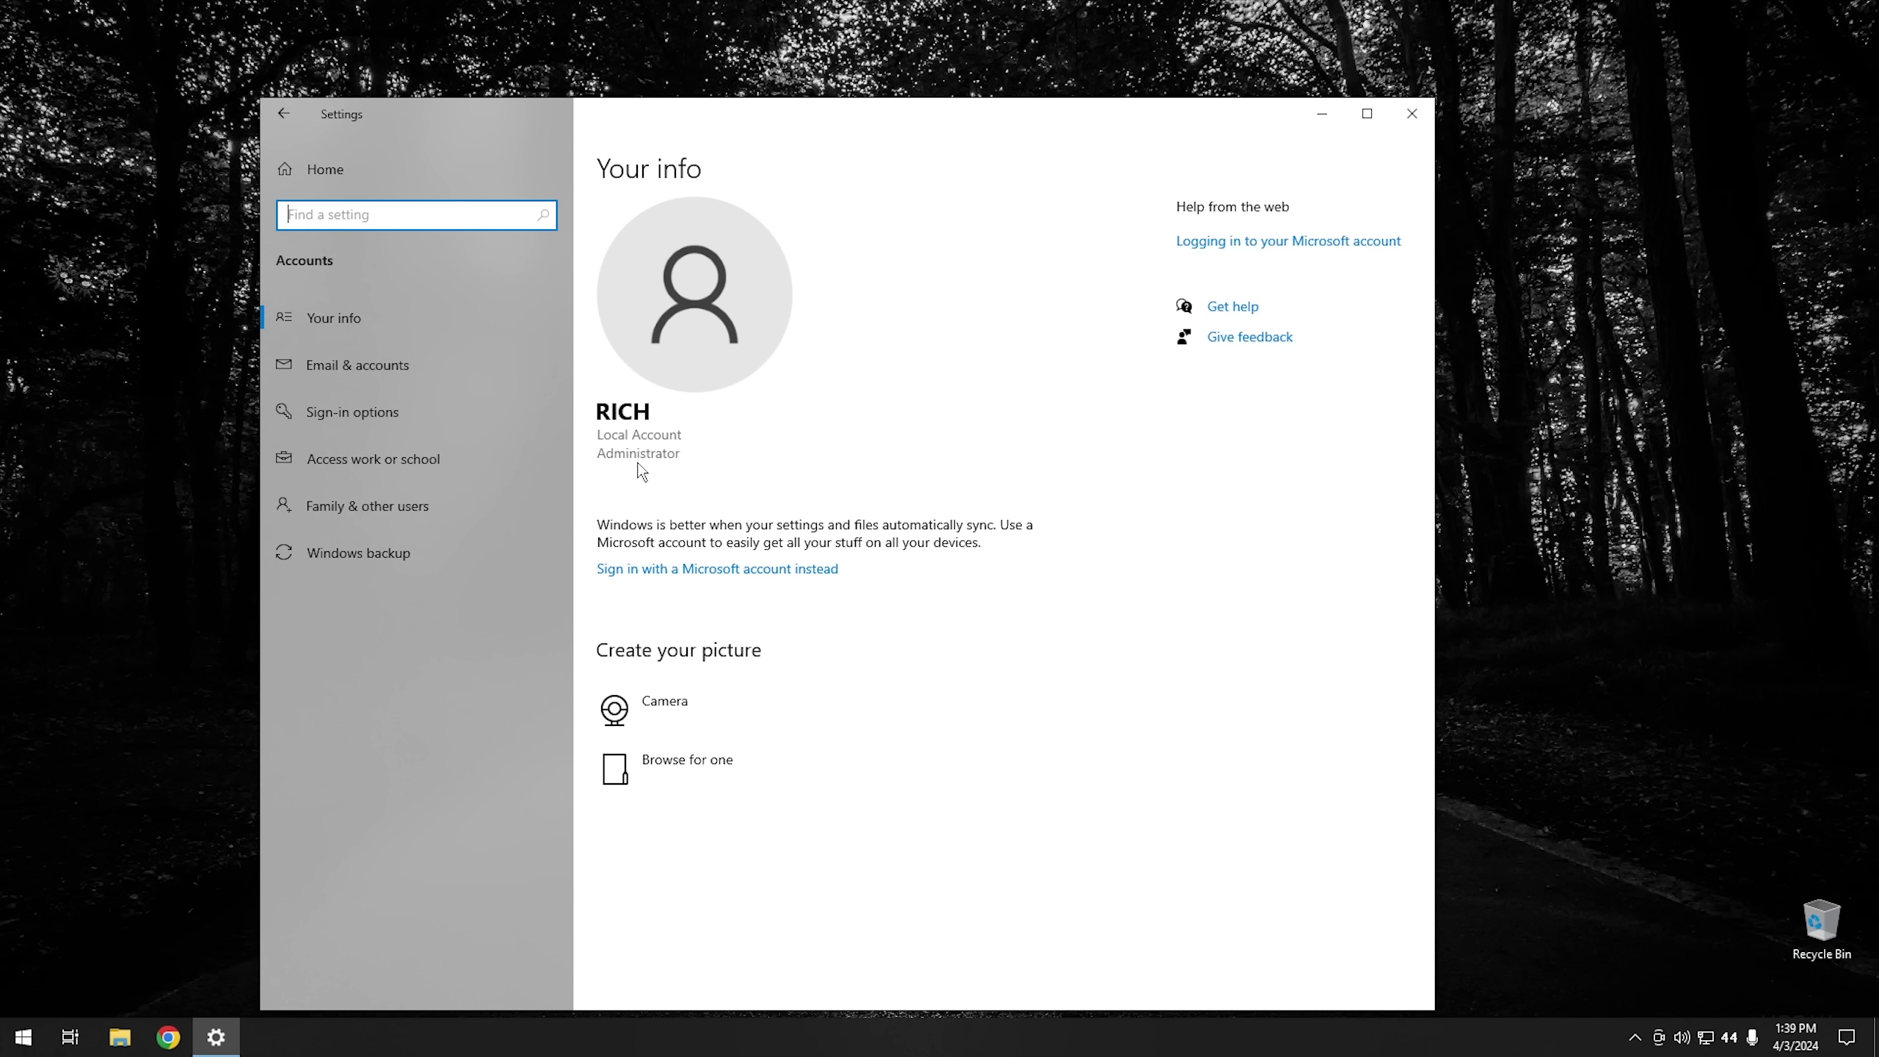
pyautogui.click(364, 412)
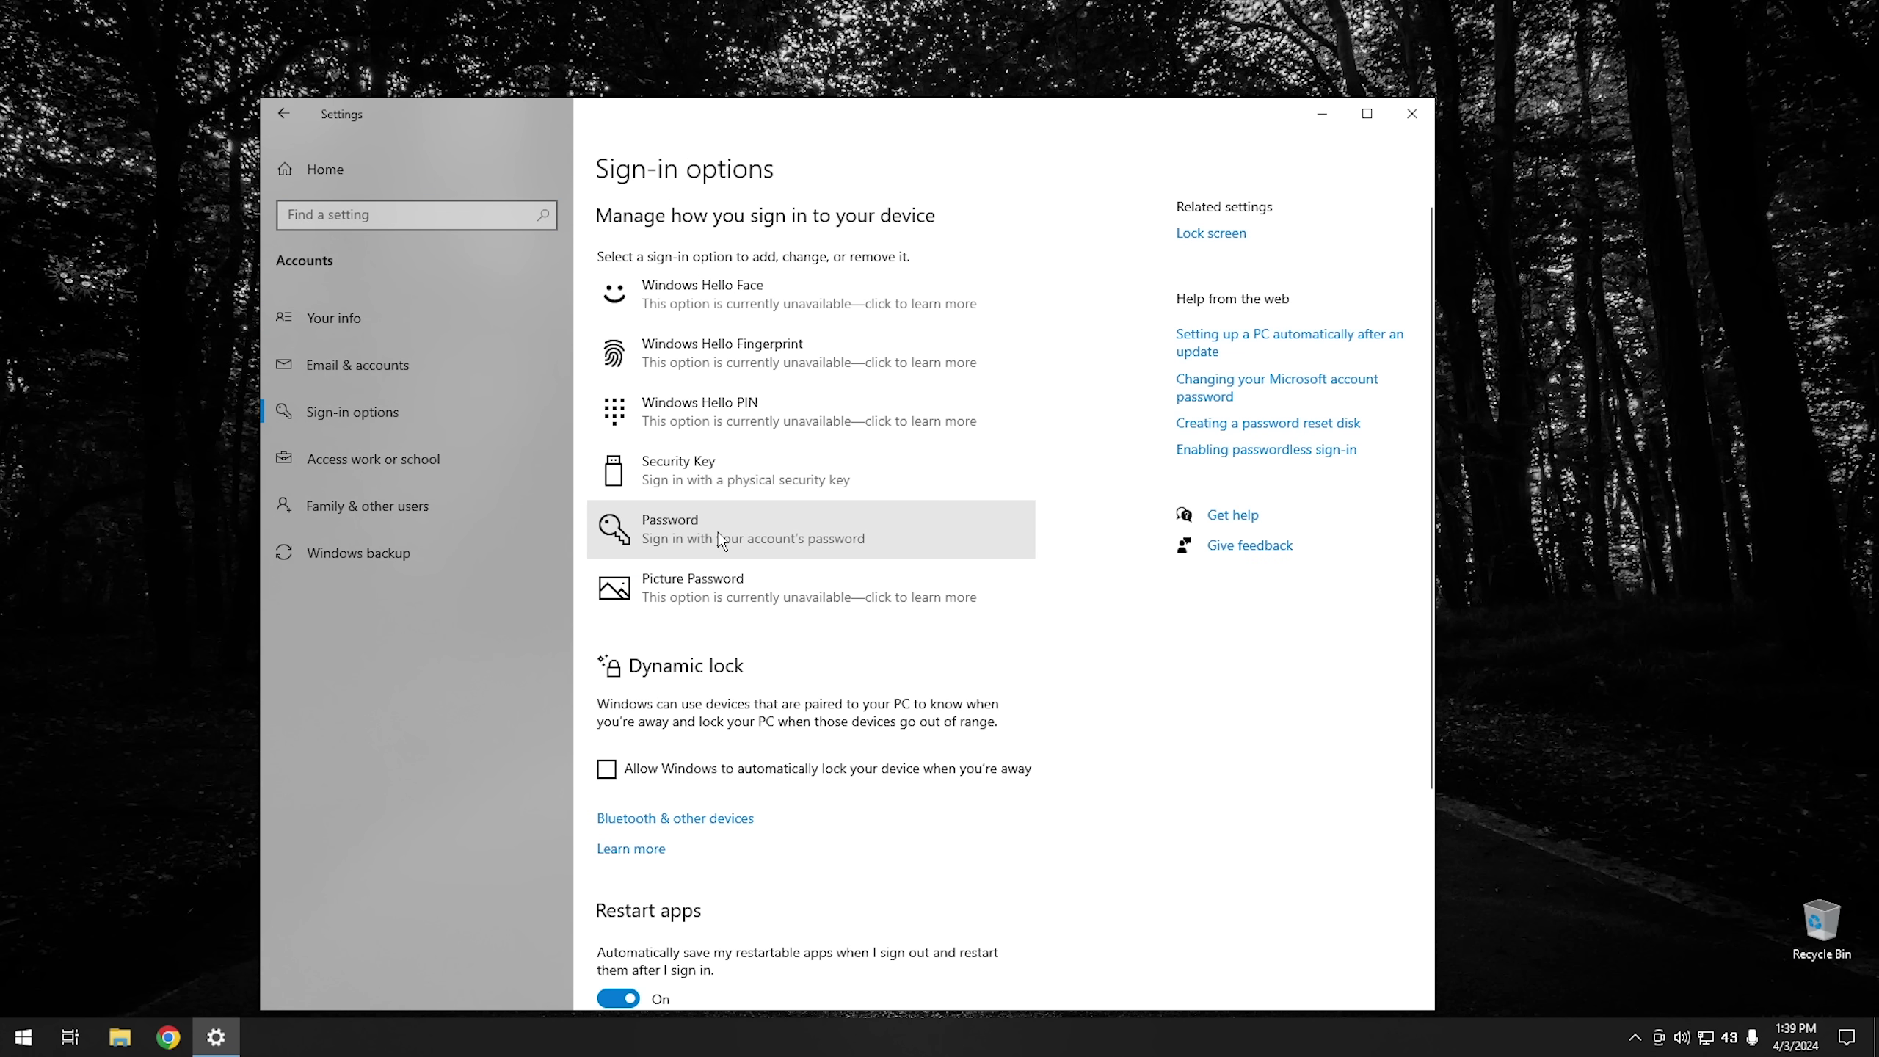
pyautogui.click(721, 540)
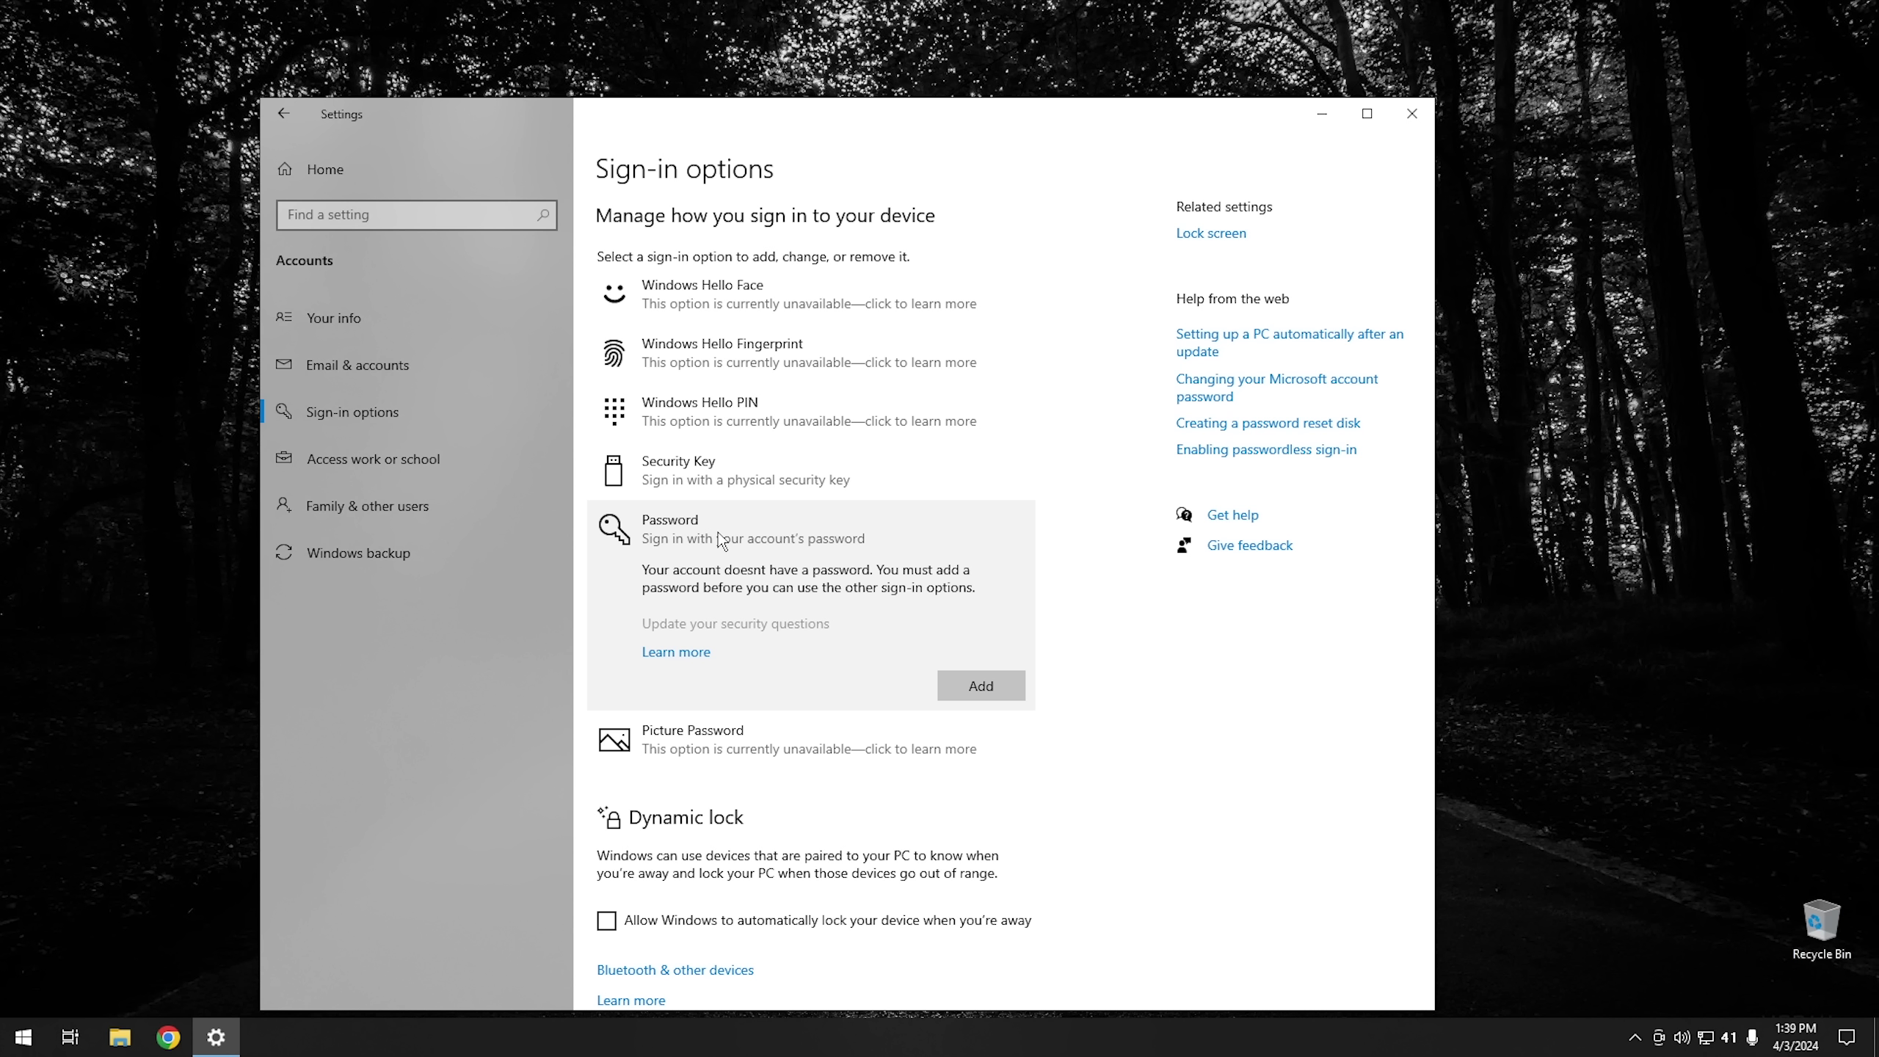
pyautogui.click(987, 685)
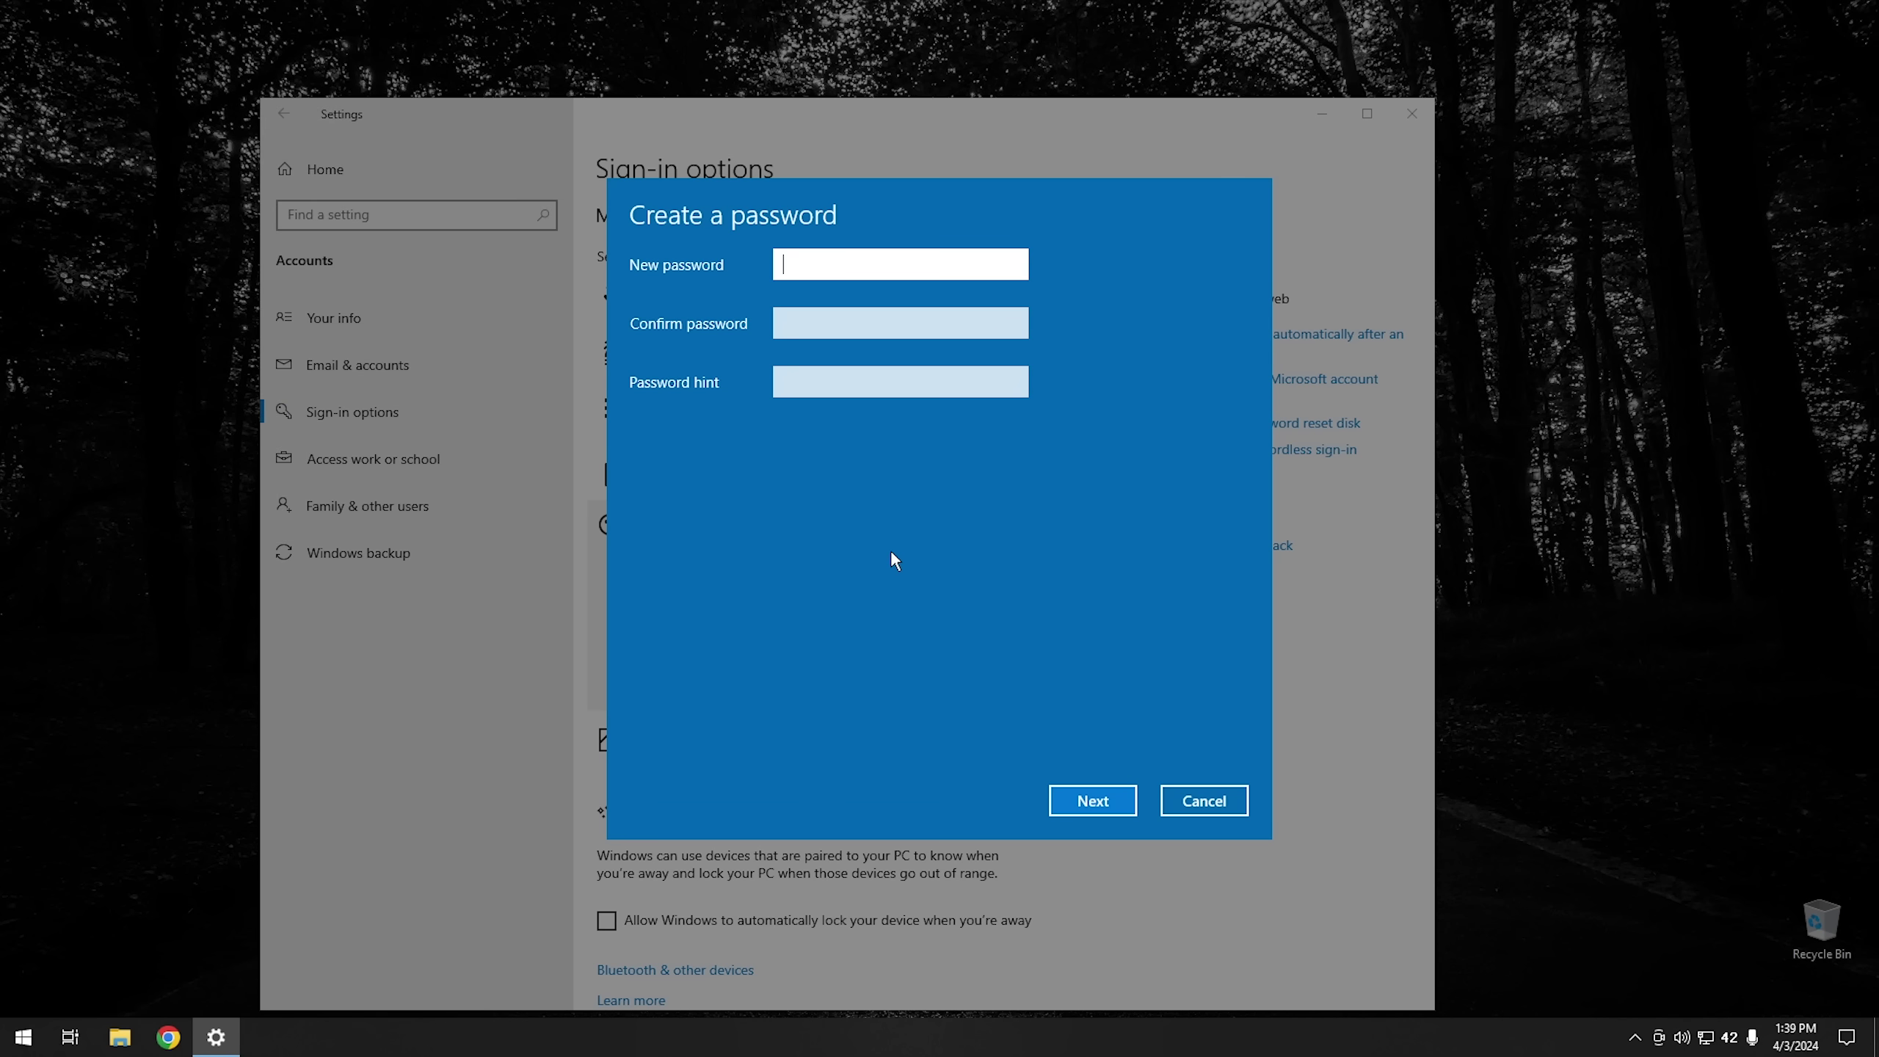
# Enter the new account password with hint 1234 and finish creating it
pyautogui.write('•••••••••')
pyautogui.click(852, 317)
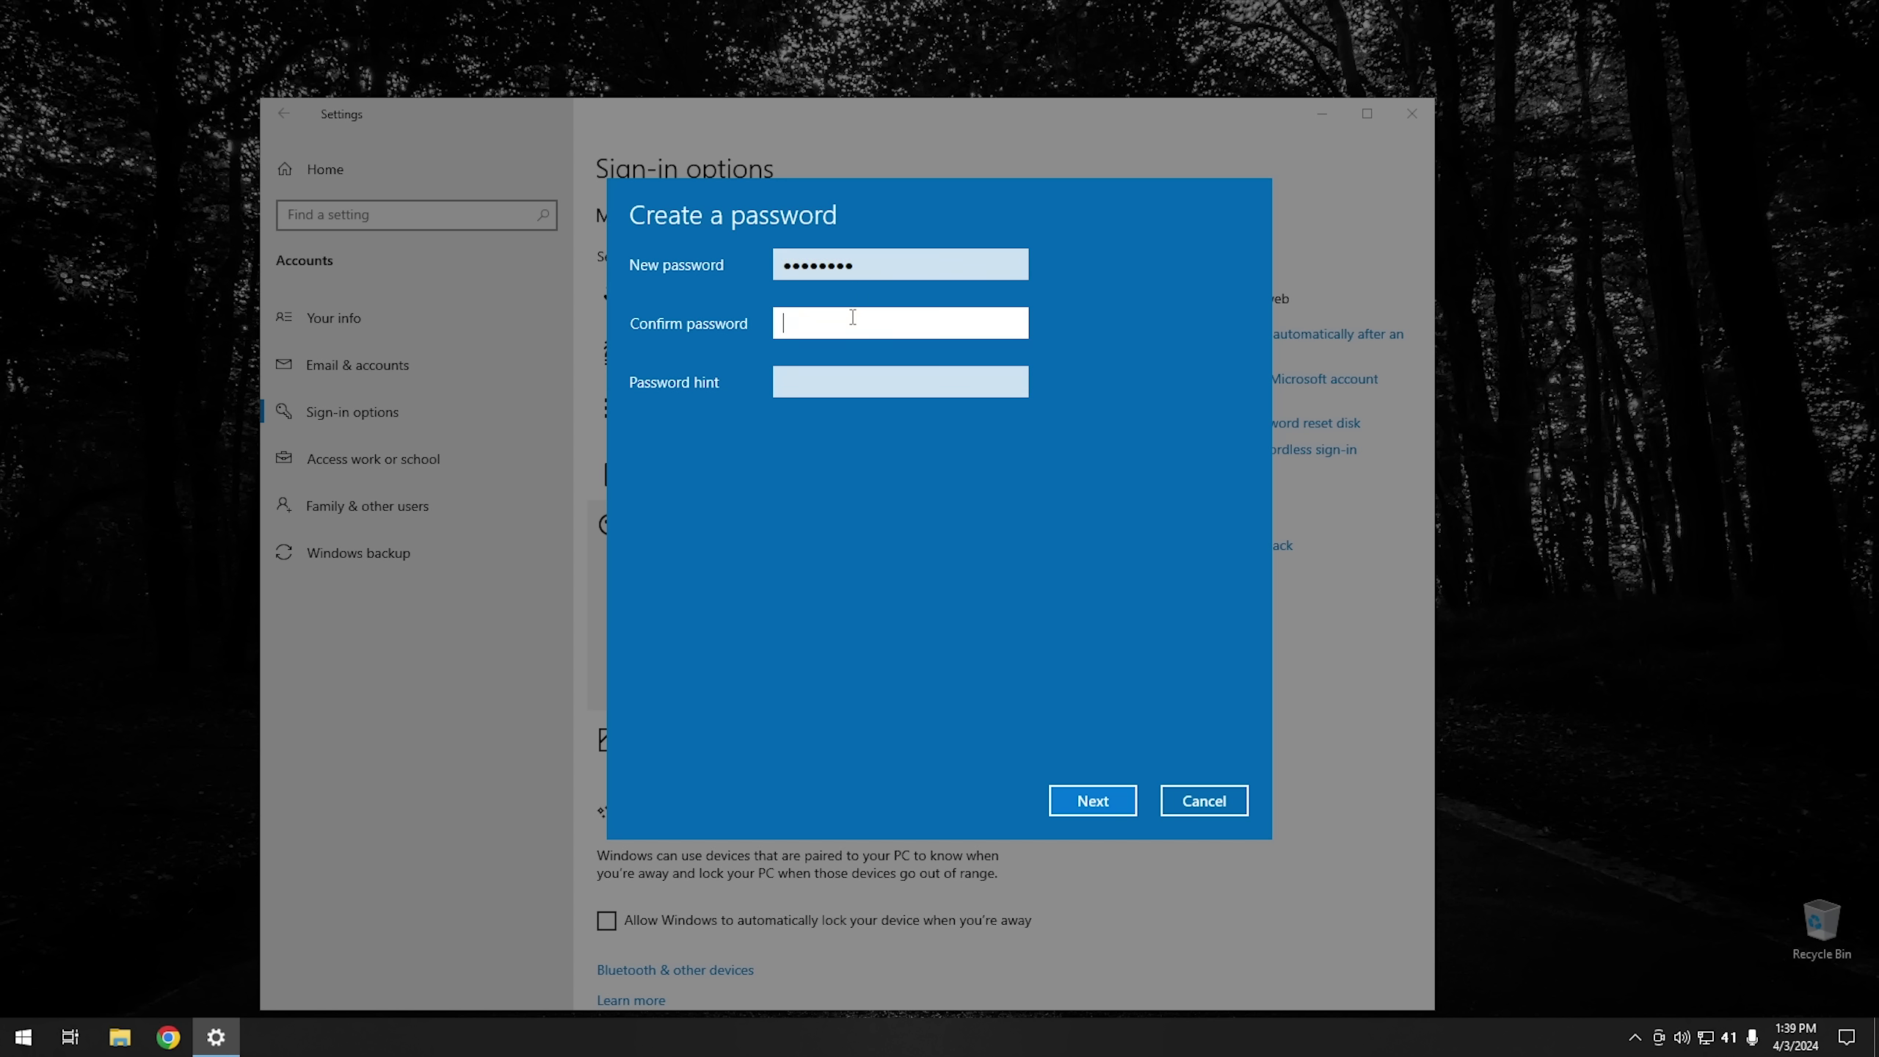
pyautogui.write('•••••••••')
pyautogui.click(829, 385)
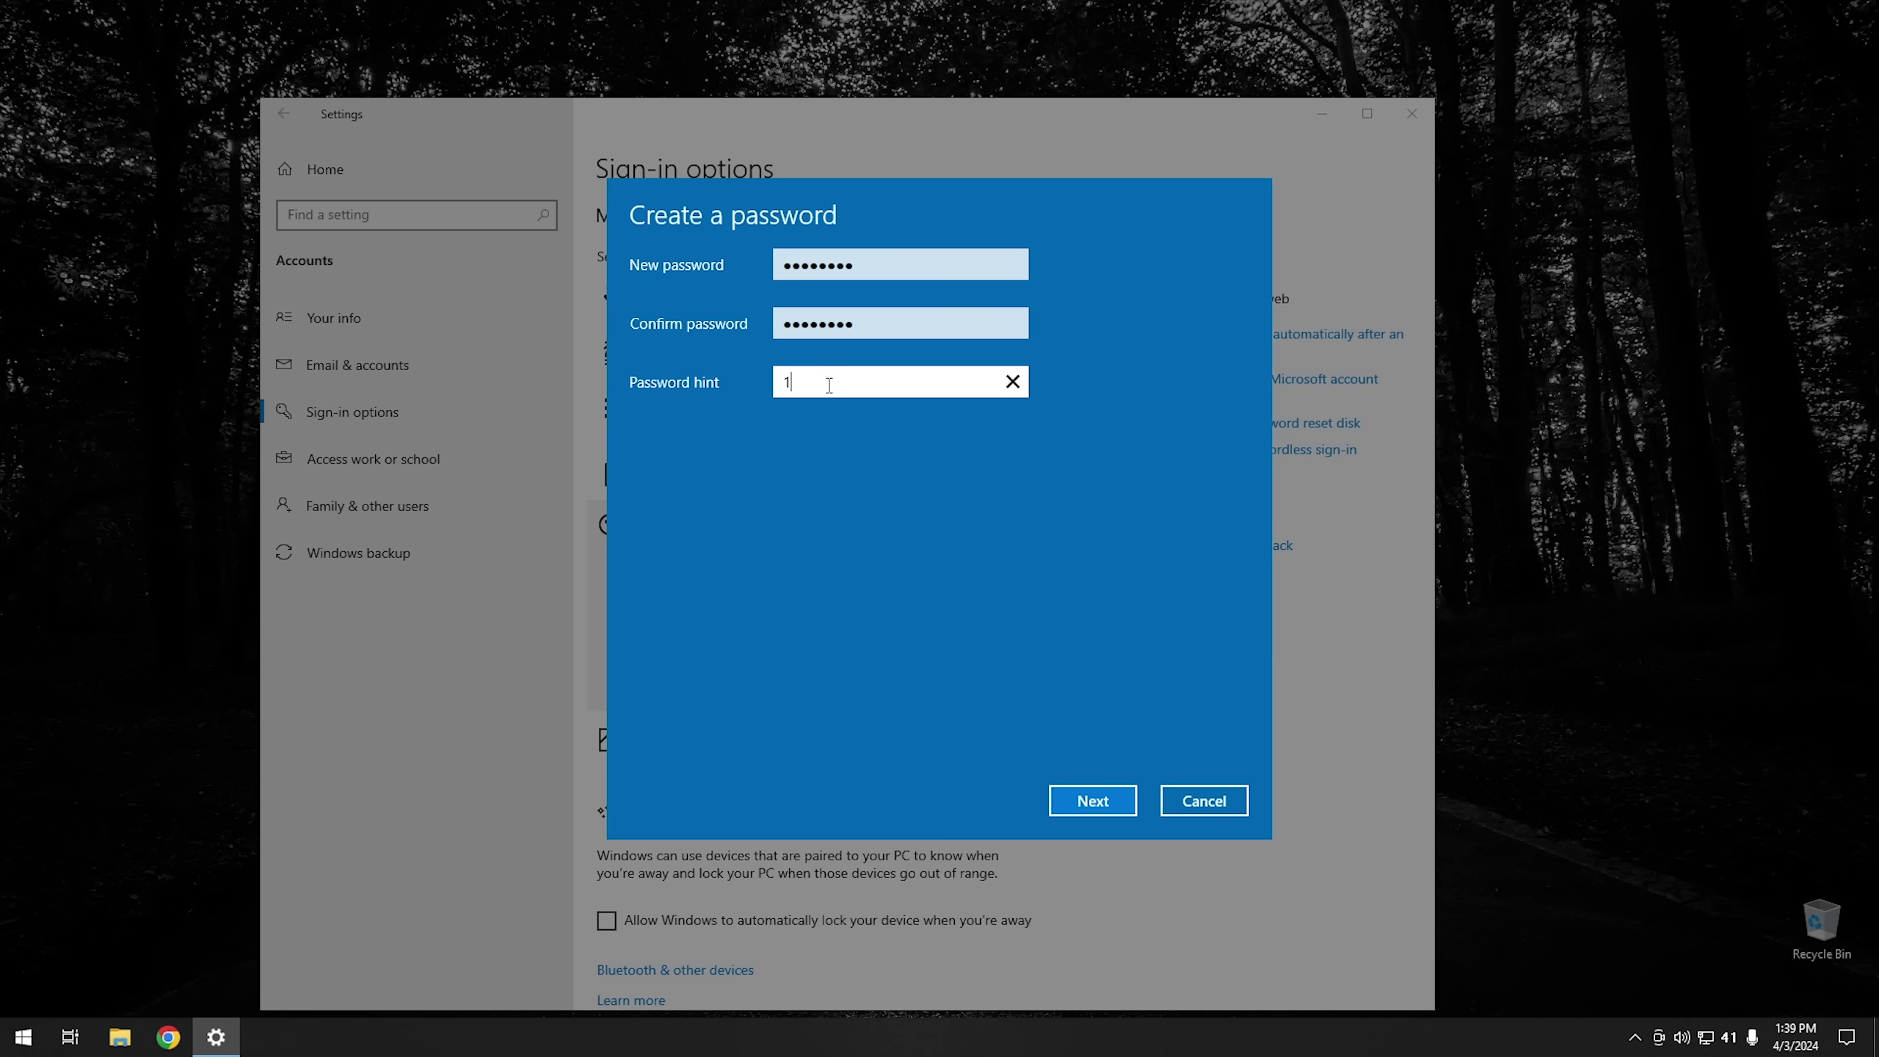
pyautogui.click(1088, 803)
pyautogui.click(1089, 801)
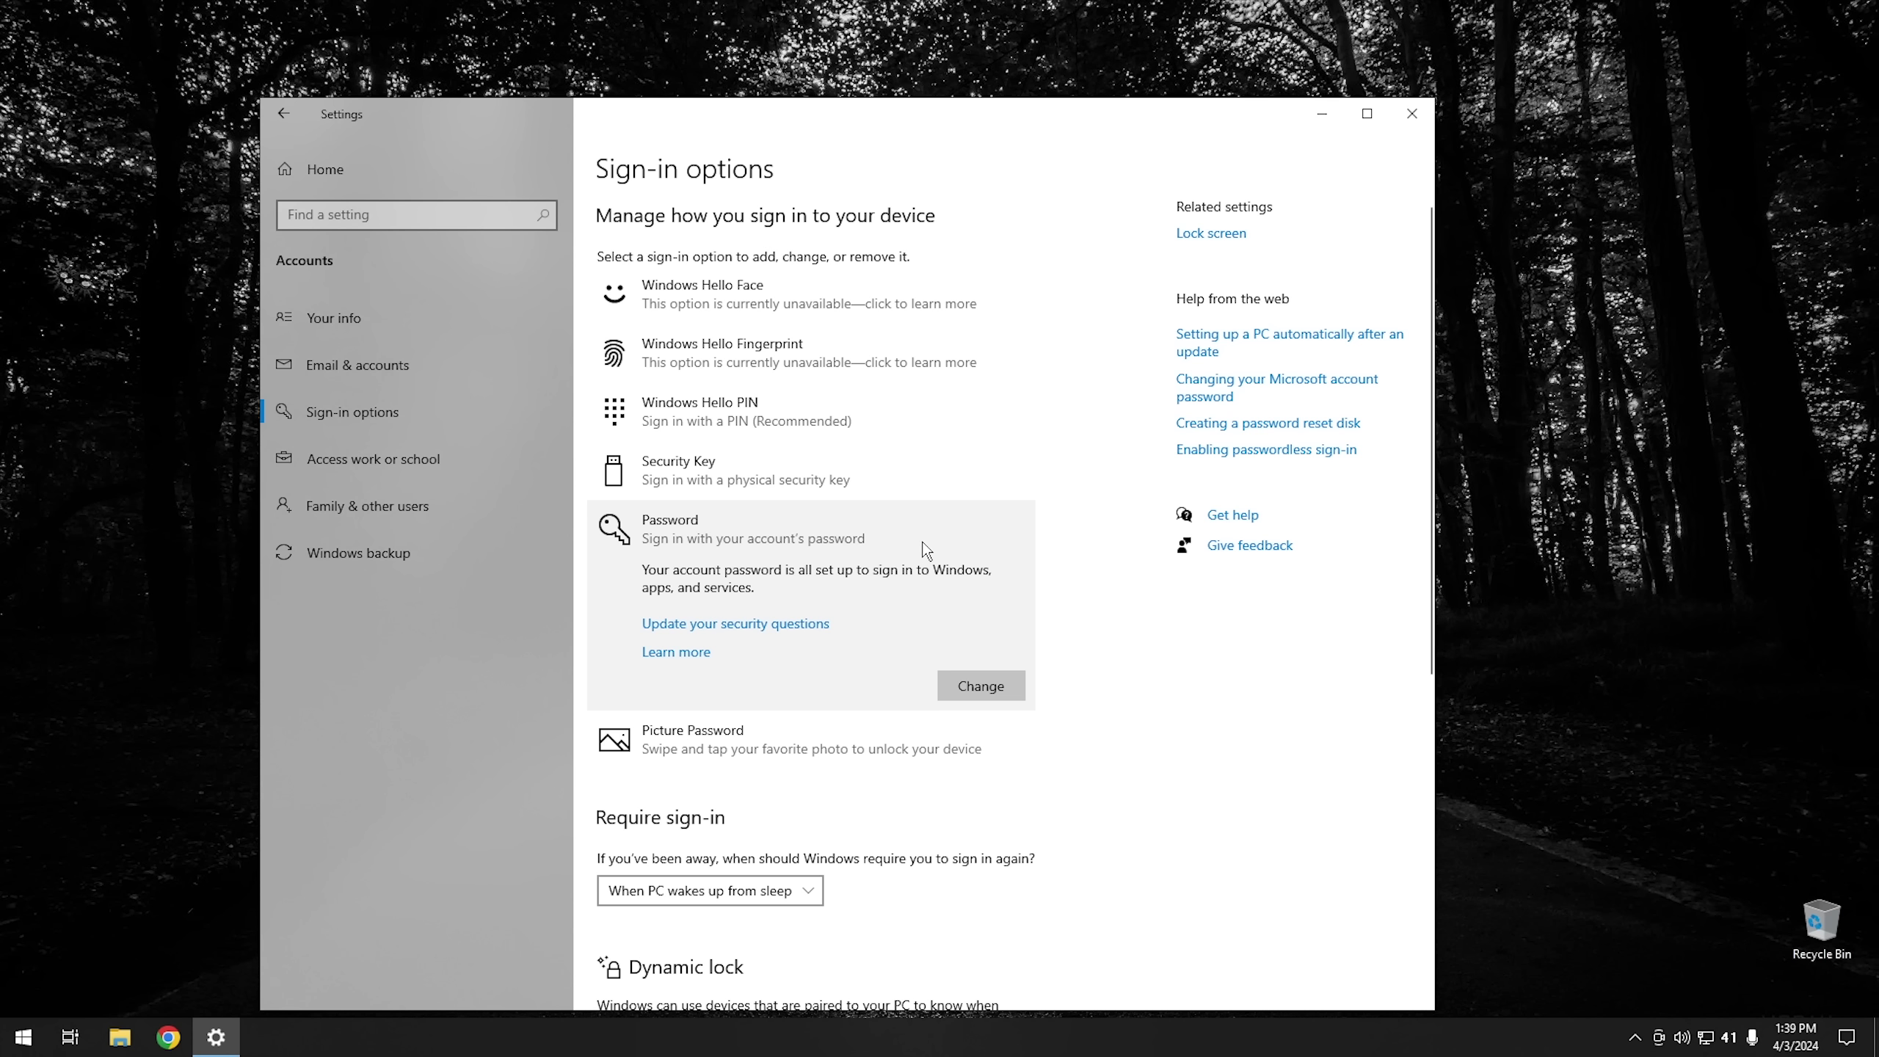
pyautogui.click(342, 169)
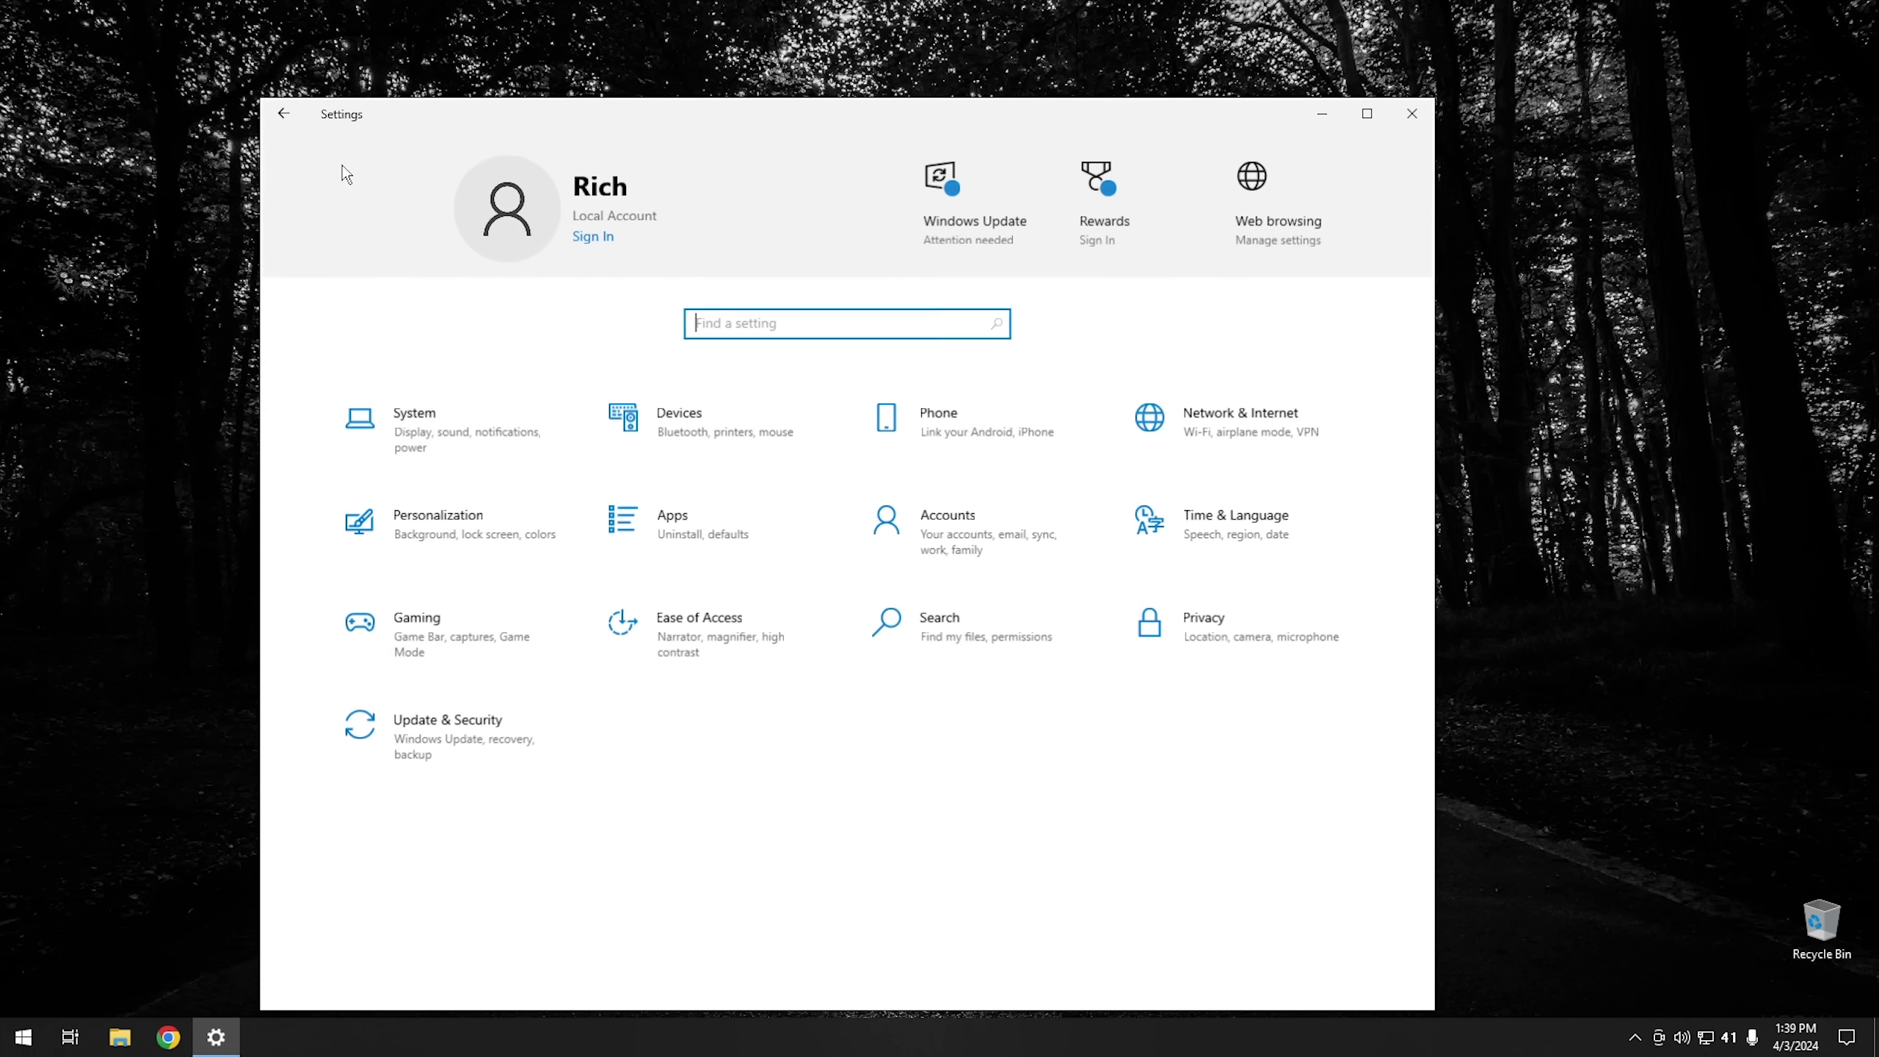
# Open Rename this PC from System > About for the device Cybercpu
pyautogui.click(415, 431)
pyautogui.scroll(-1, 399, 740)
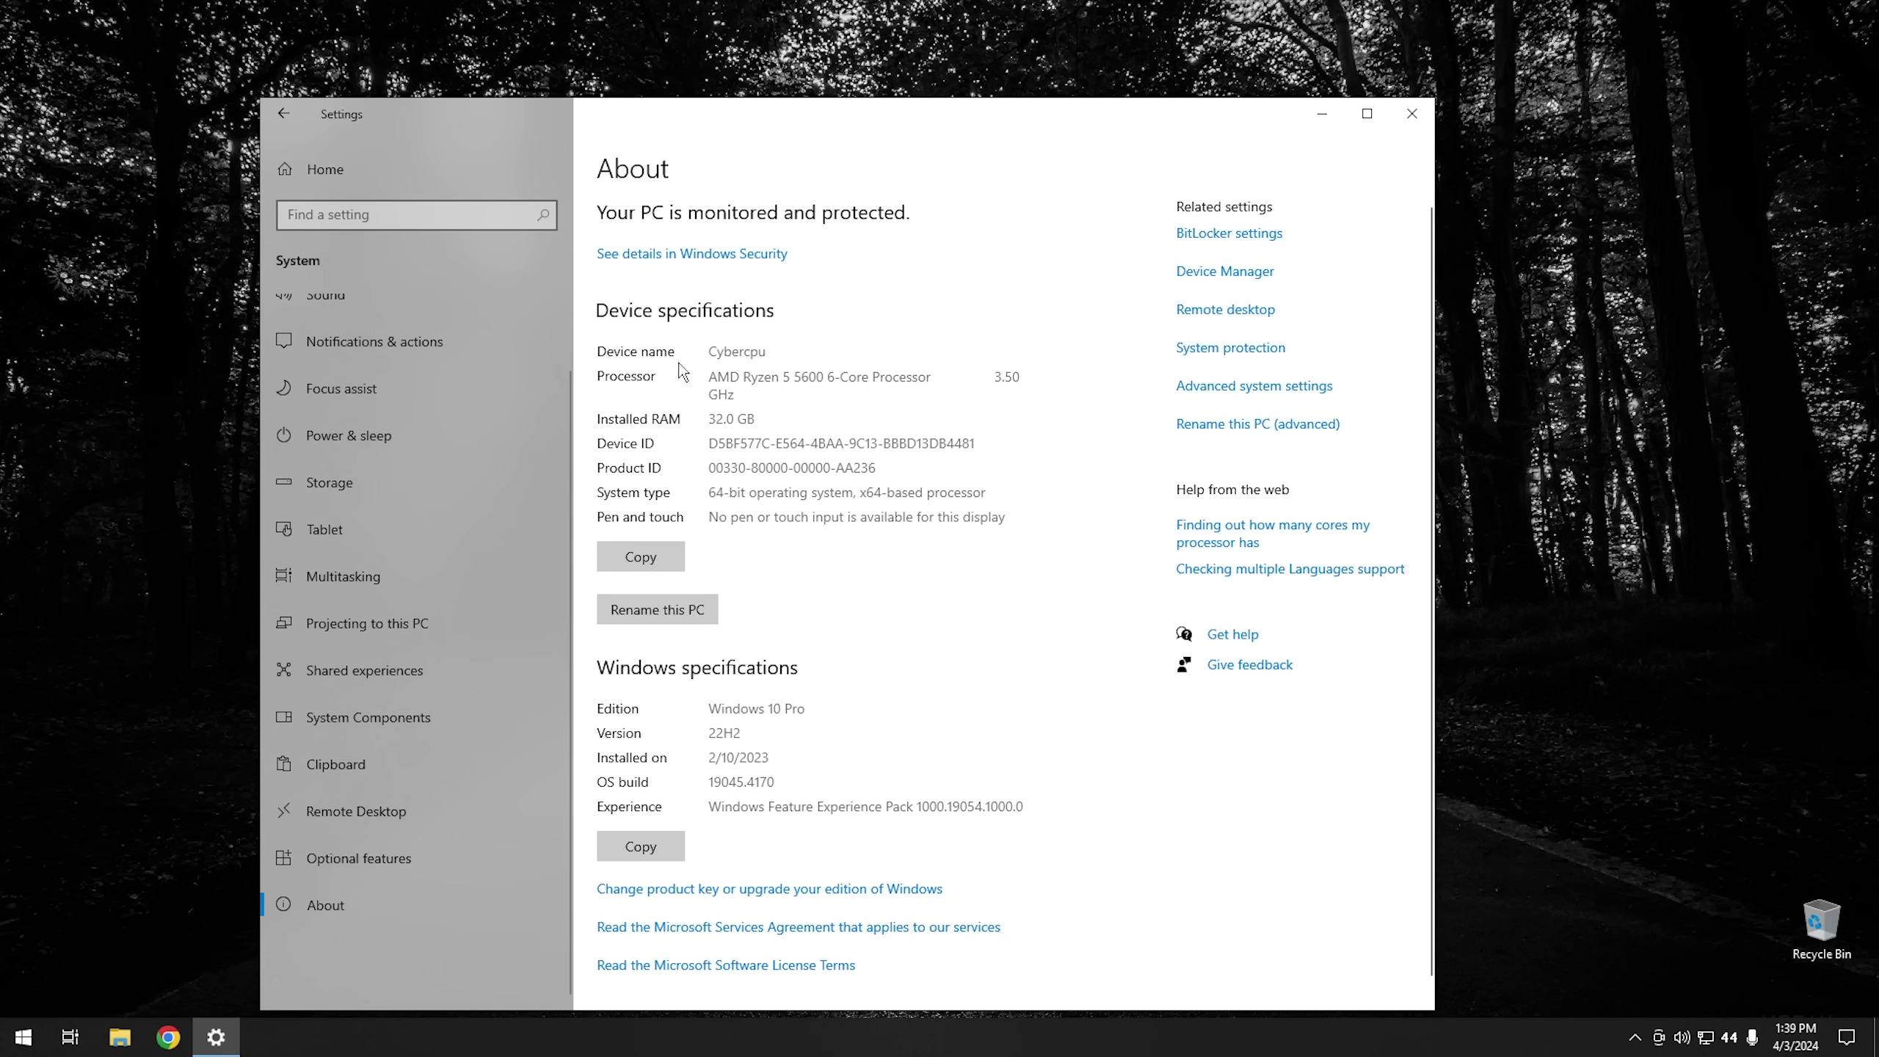
pyautogui.doubleClick(735, 354)
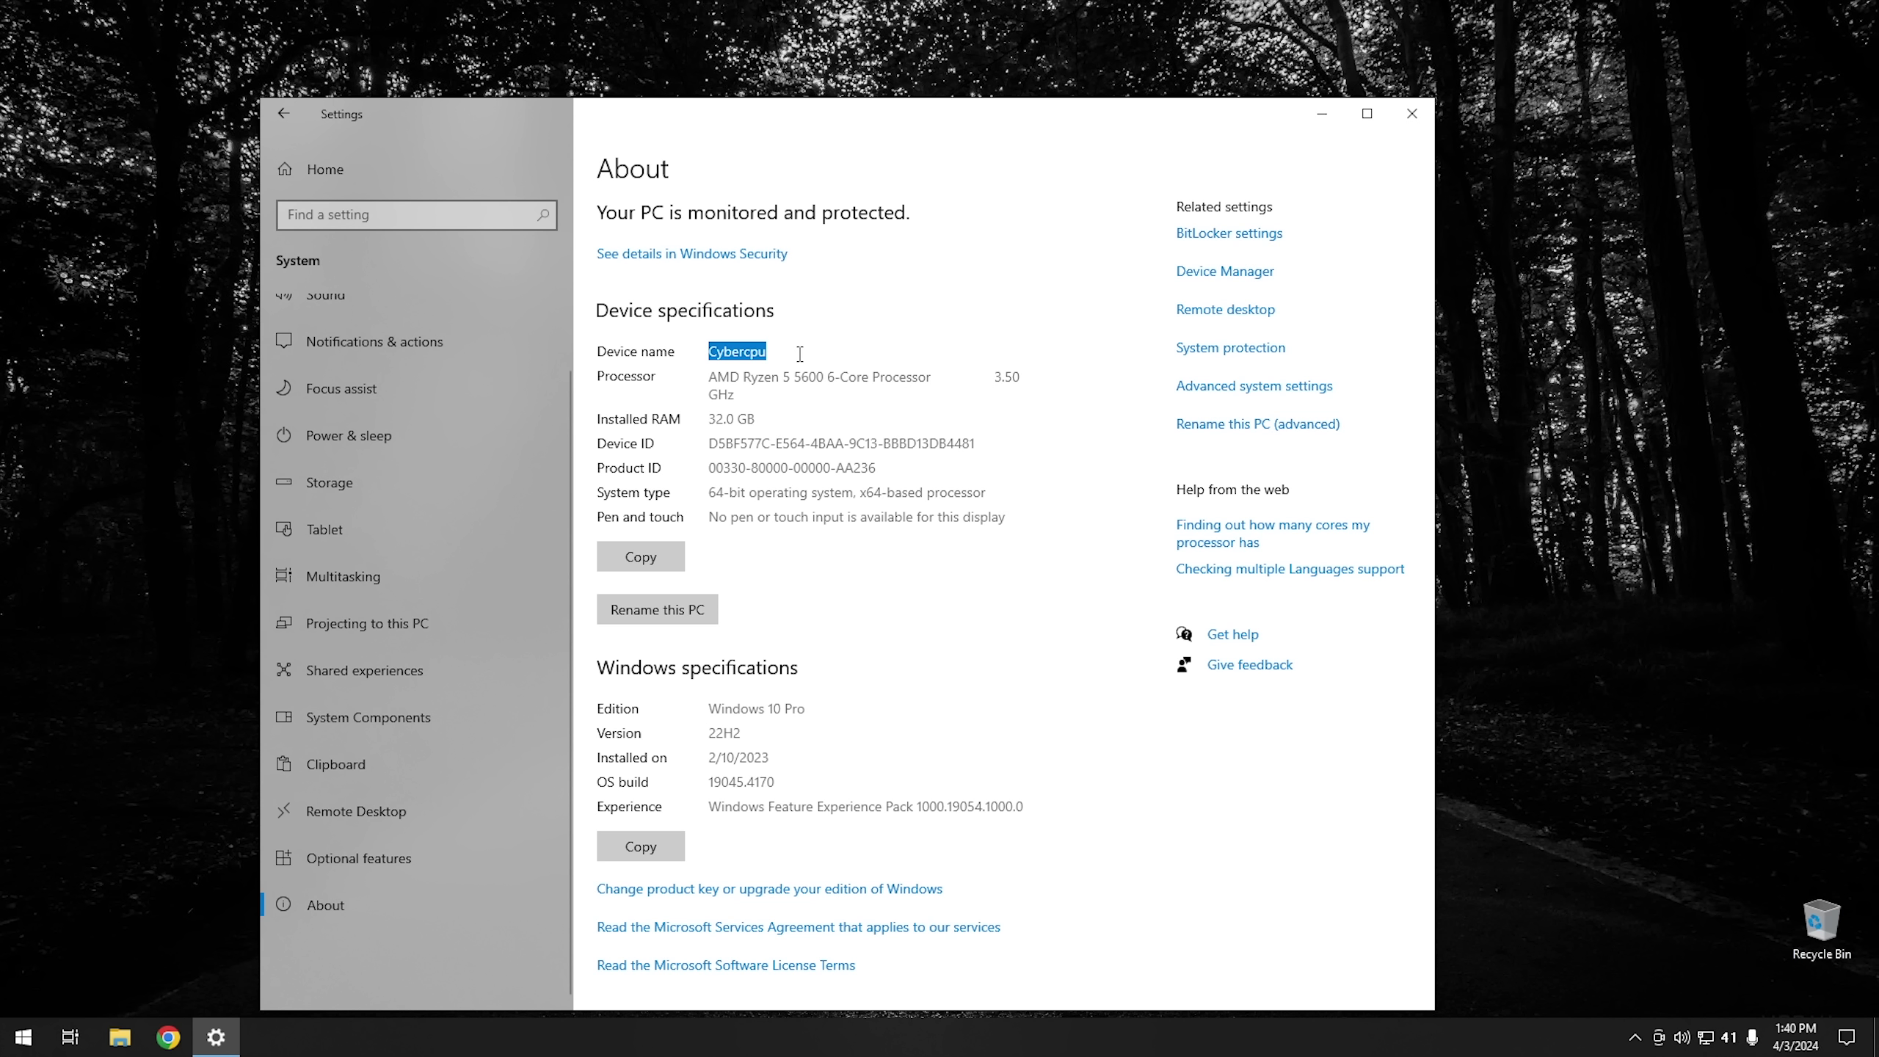
pyautogui.click(800, 354)
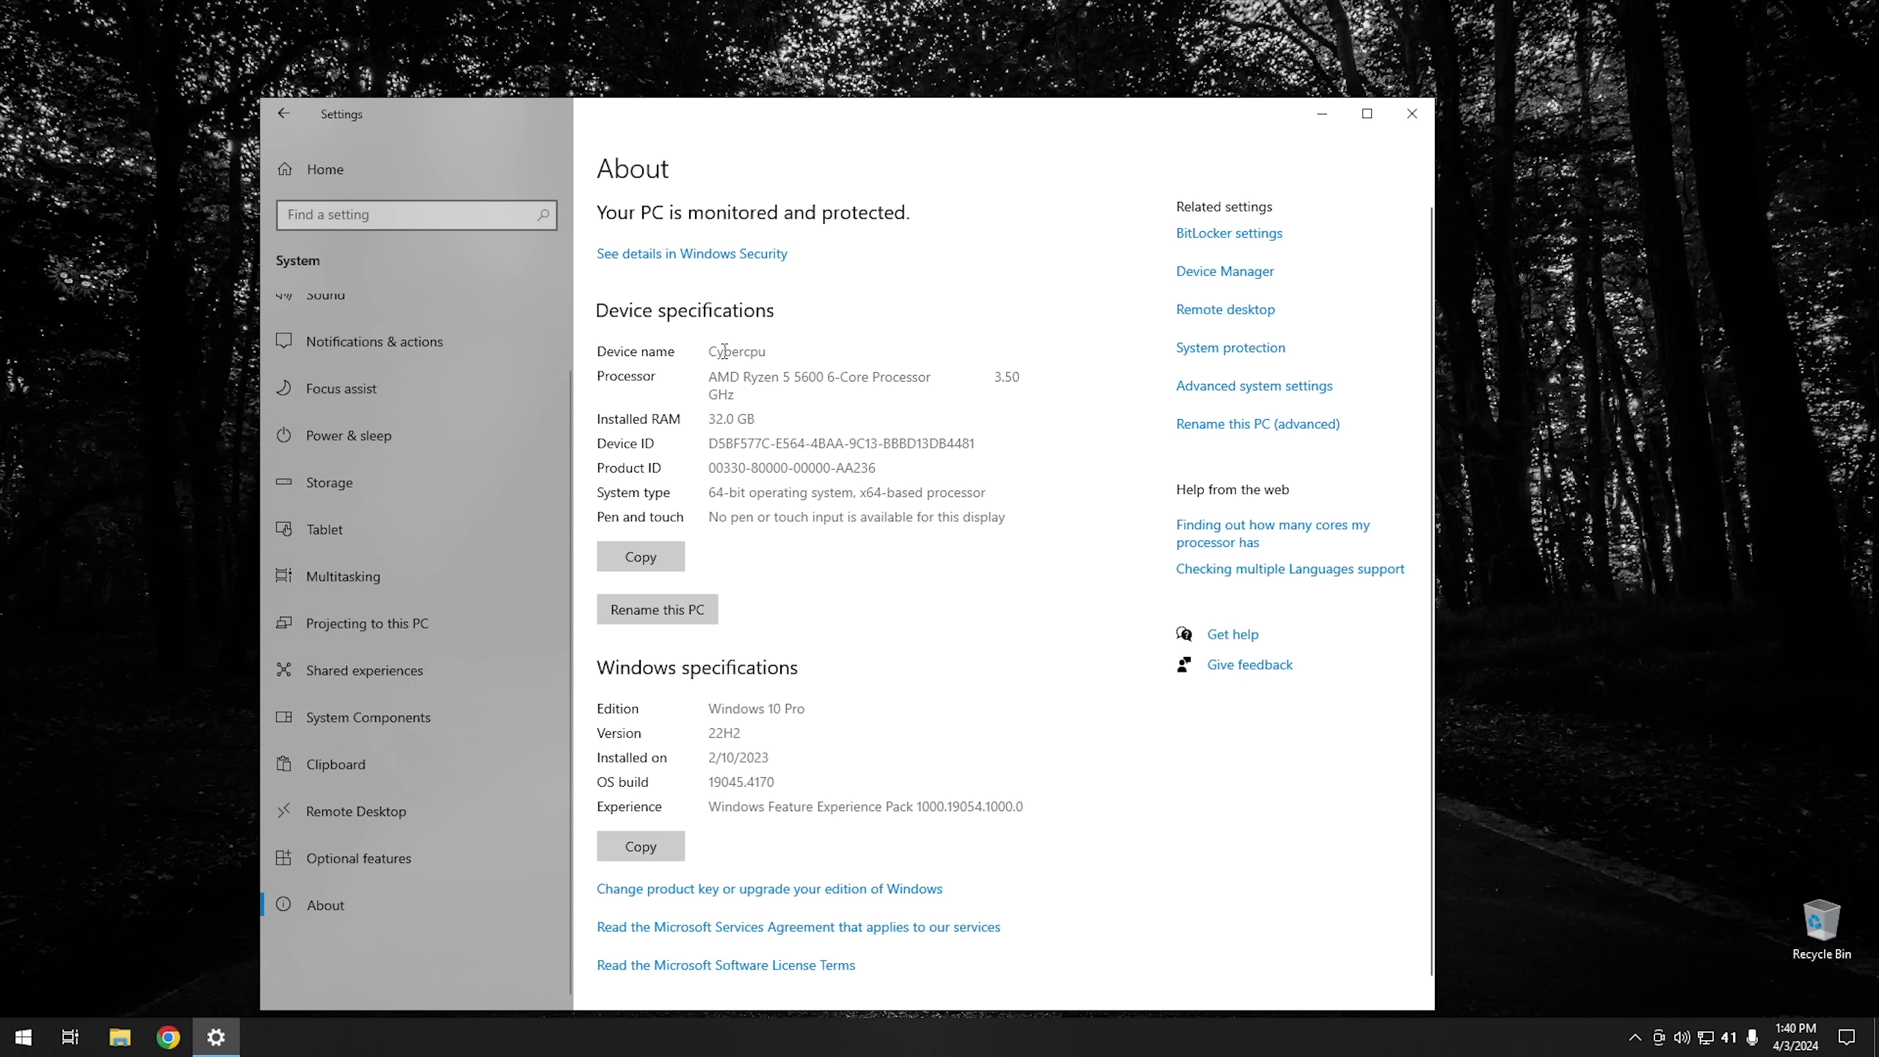
pyautogui.click(656, 608)
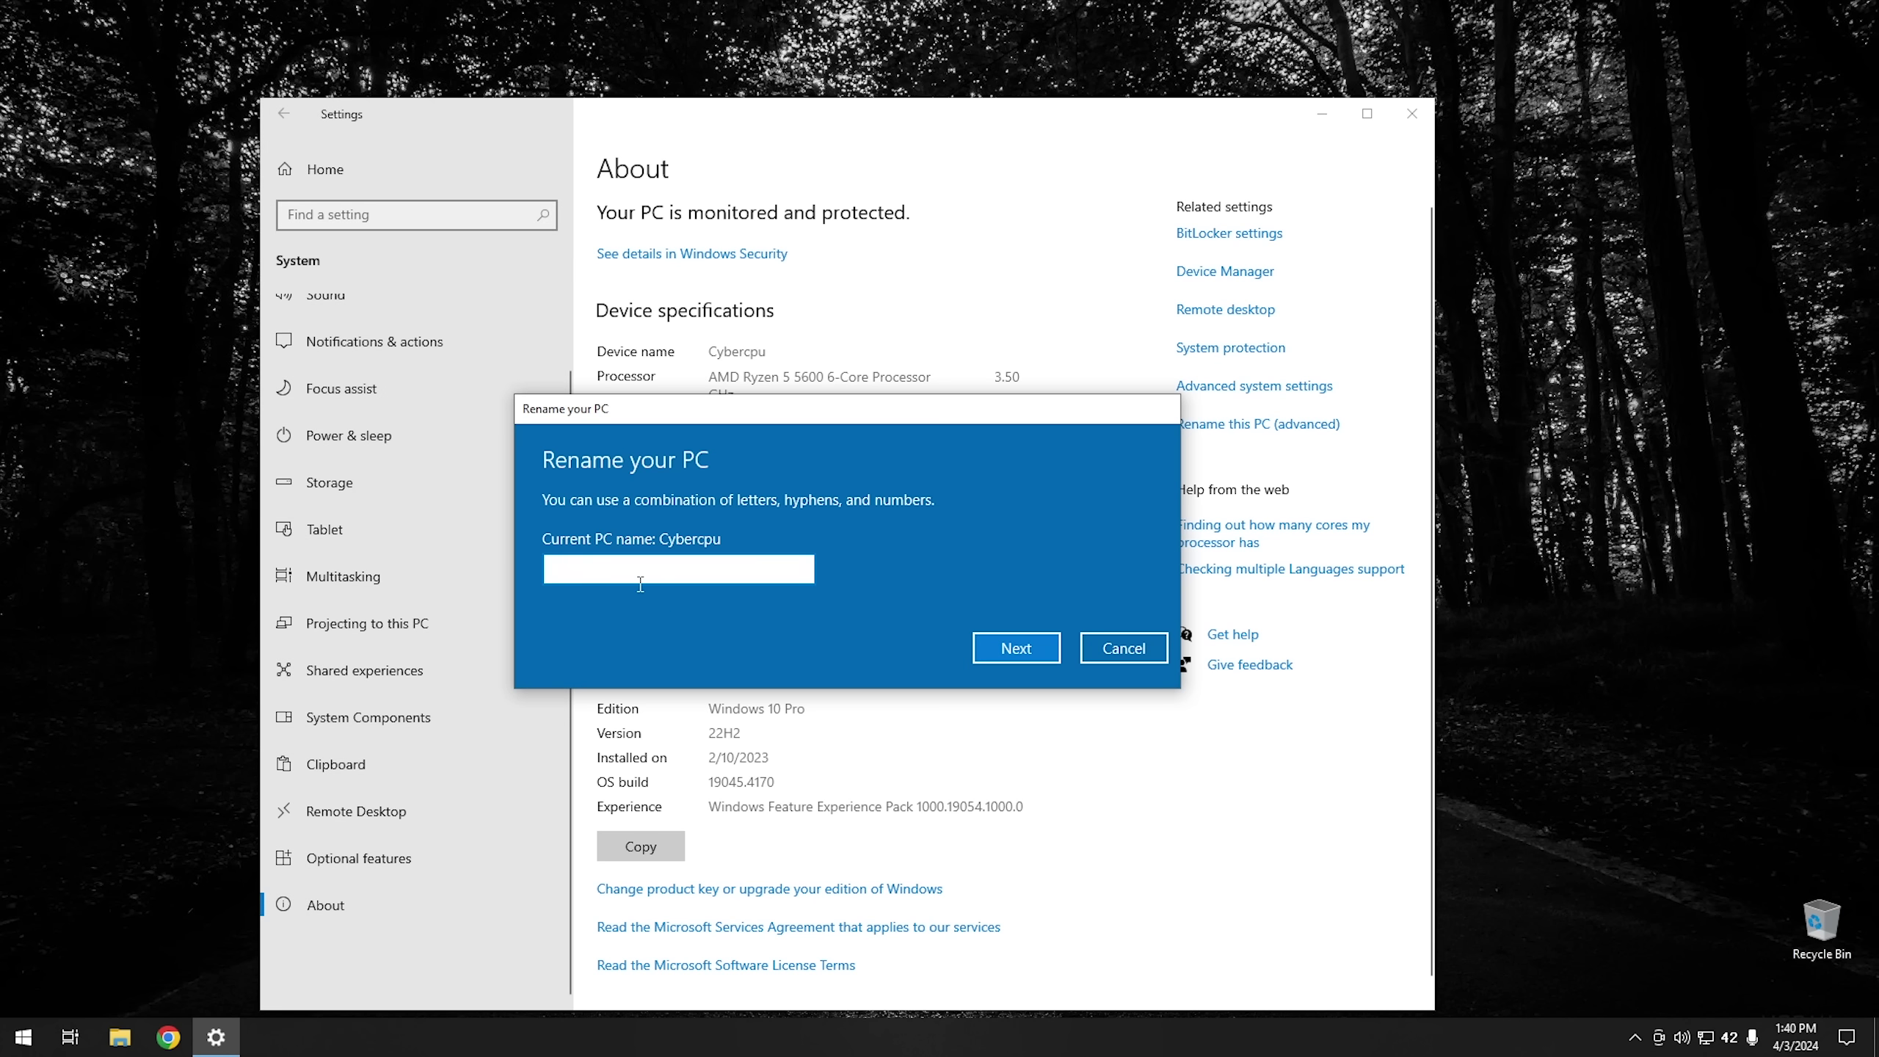
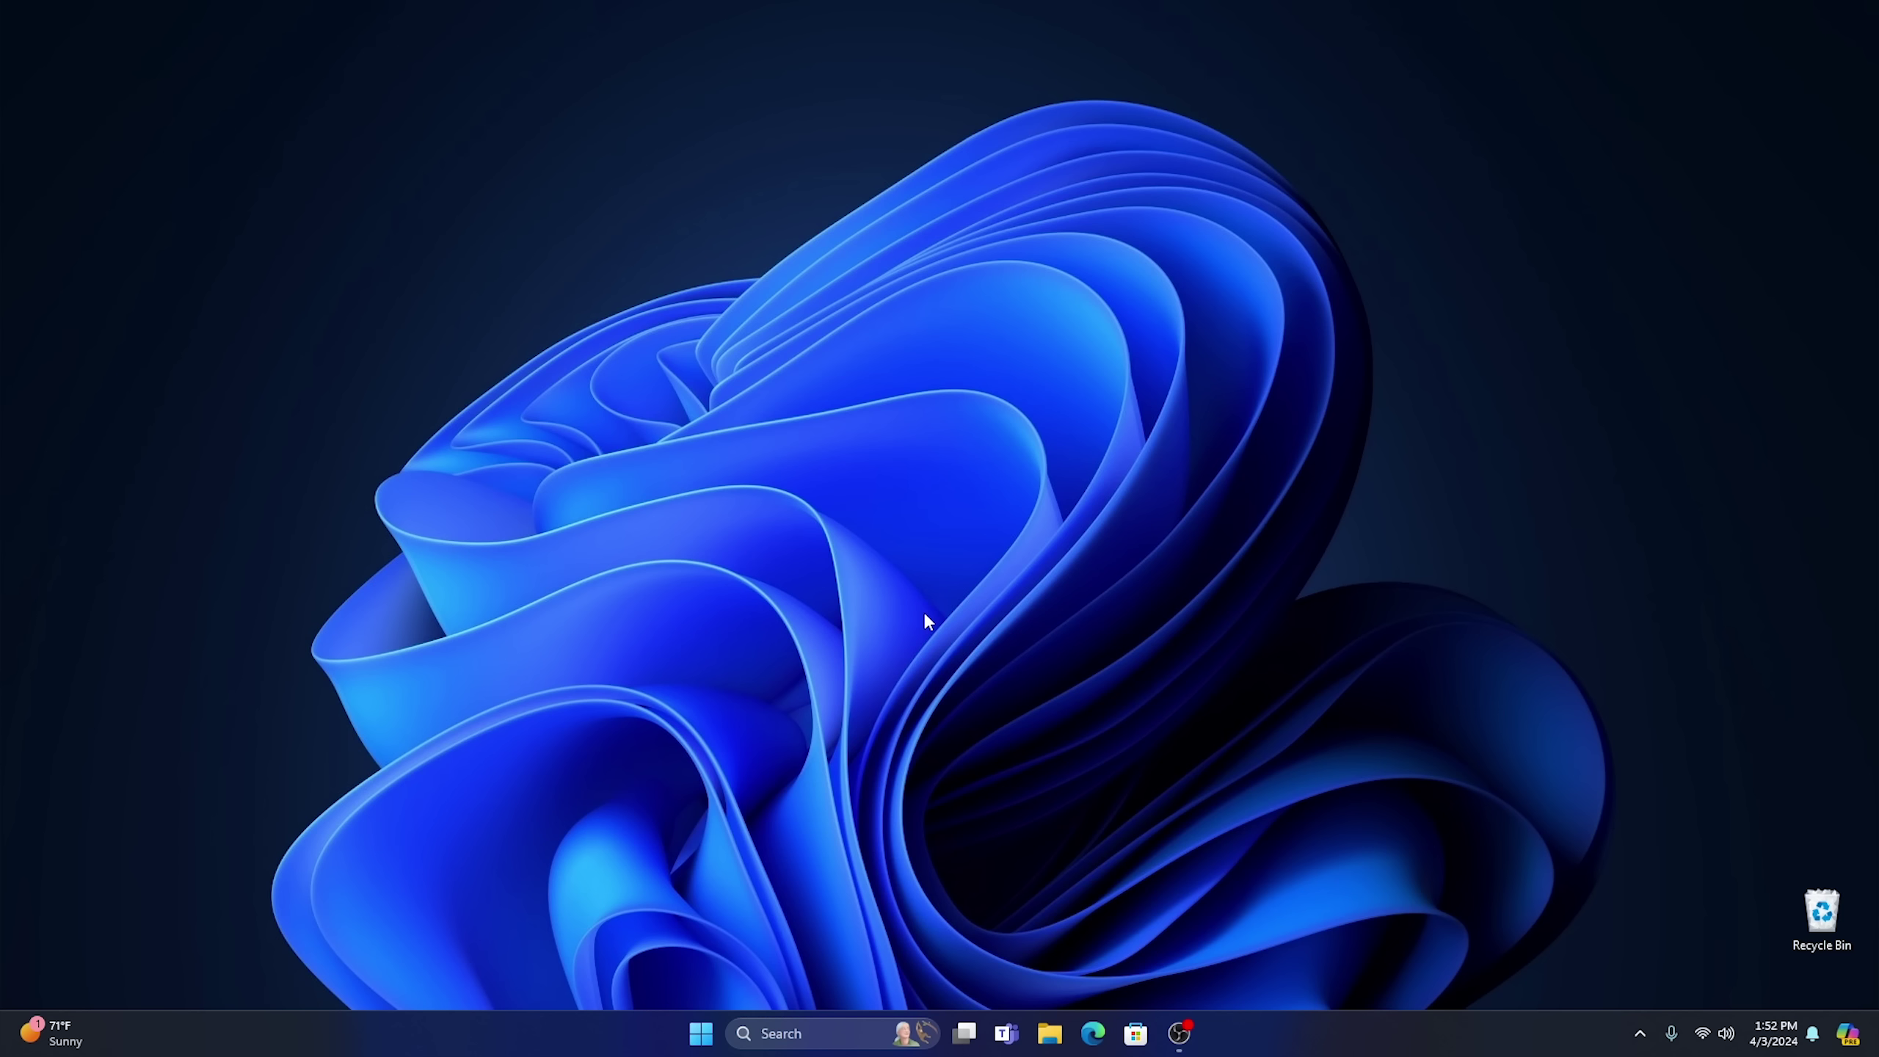
# Open File Explorer on This PC and launch Map network drive from the See more menu
pyautogui.click(1054, 1042)
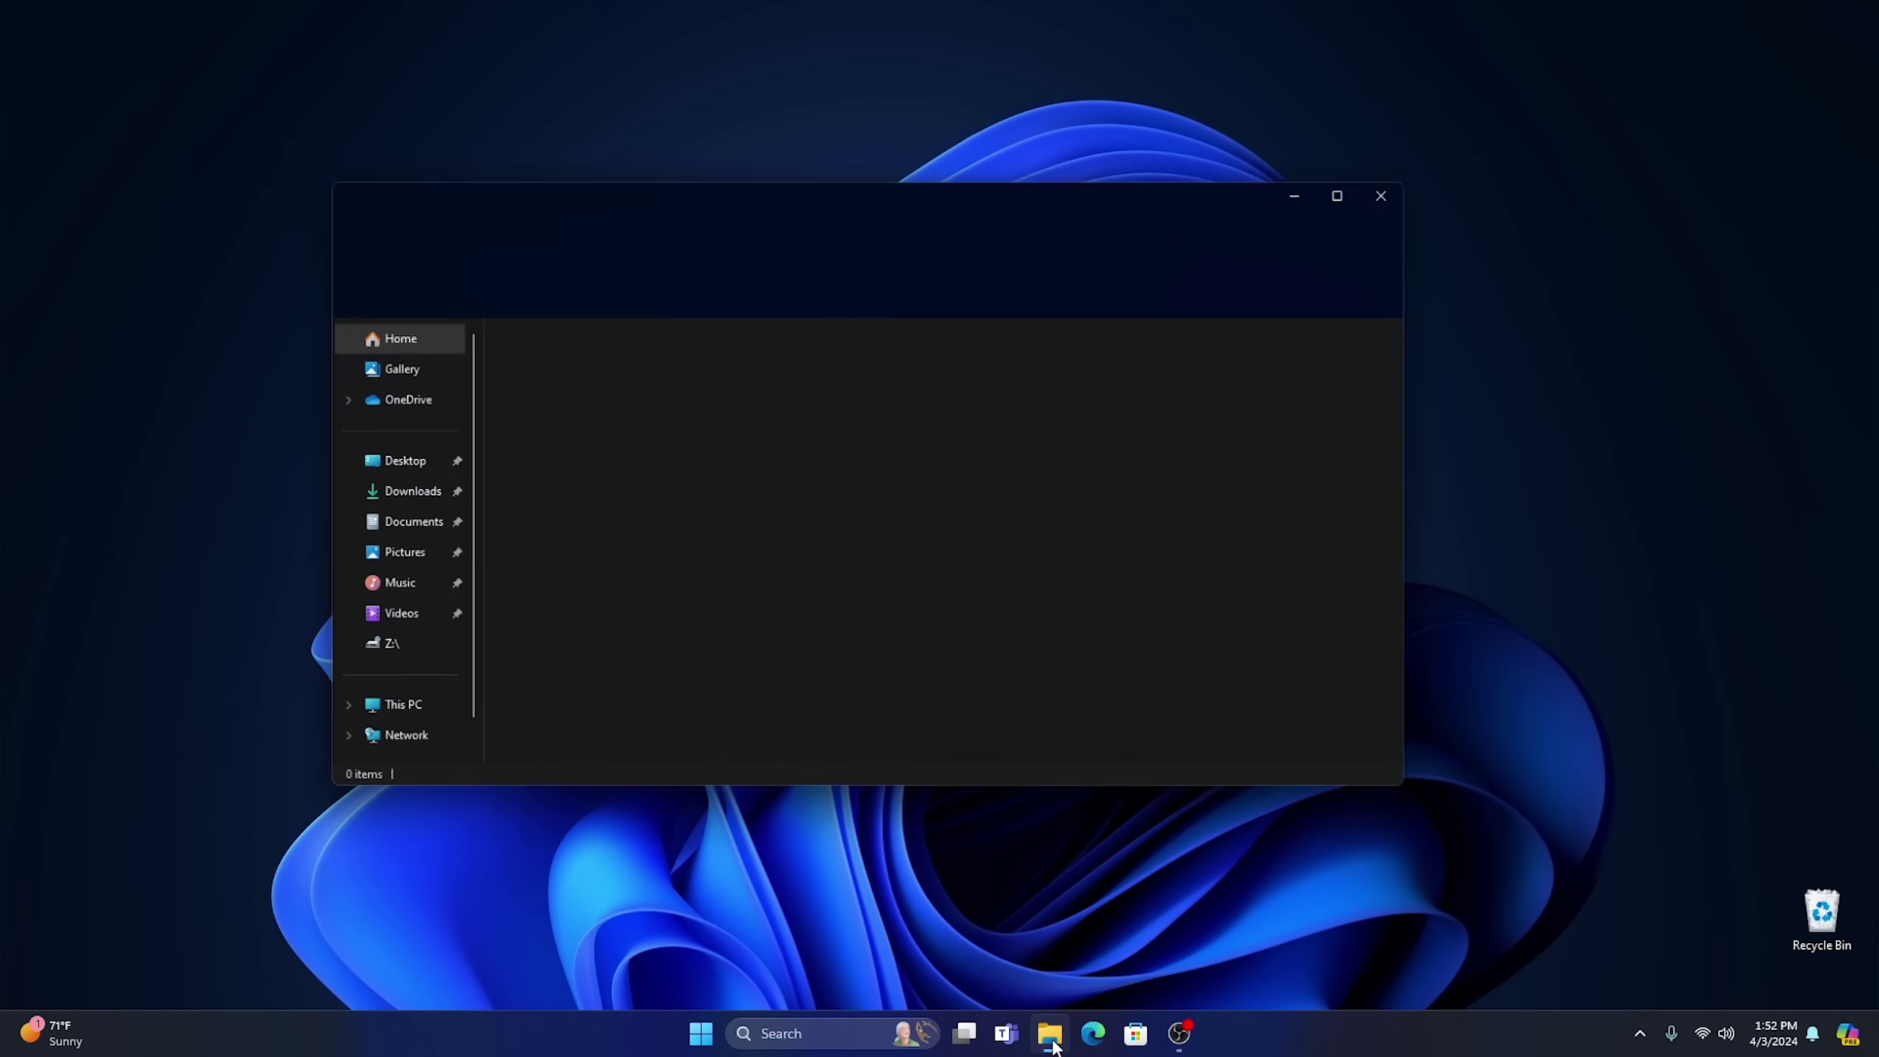
pyautogui.click(400, 713)
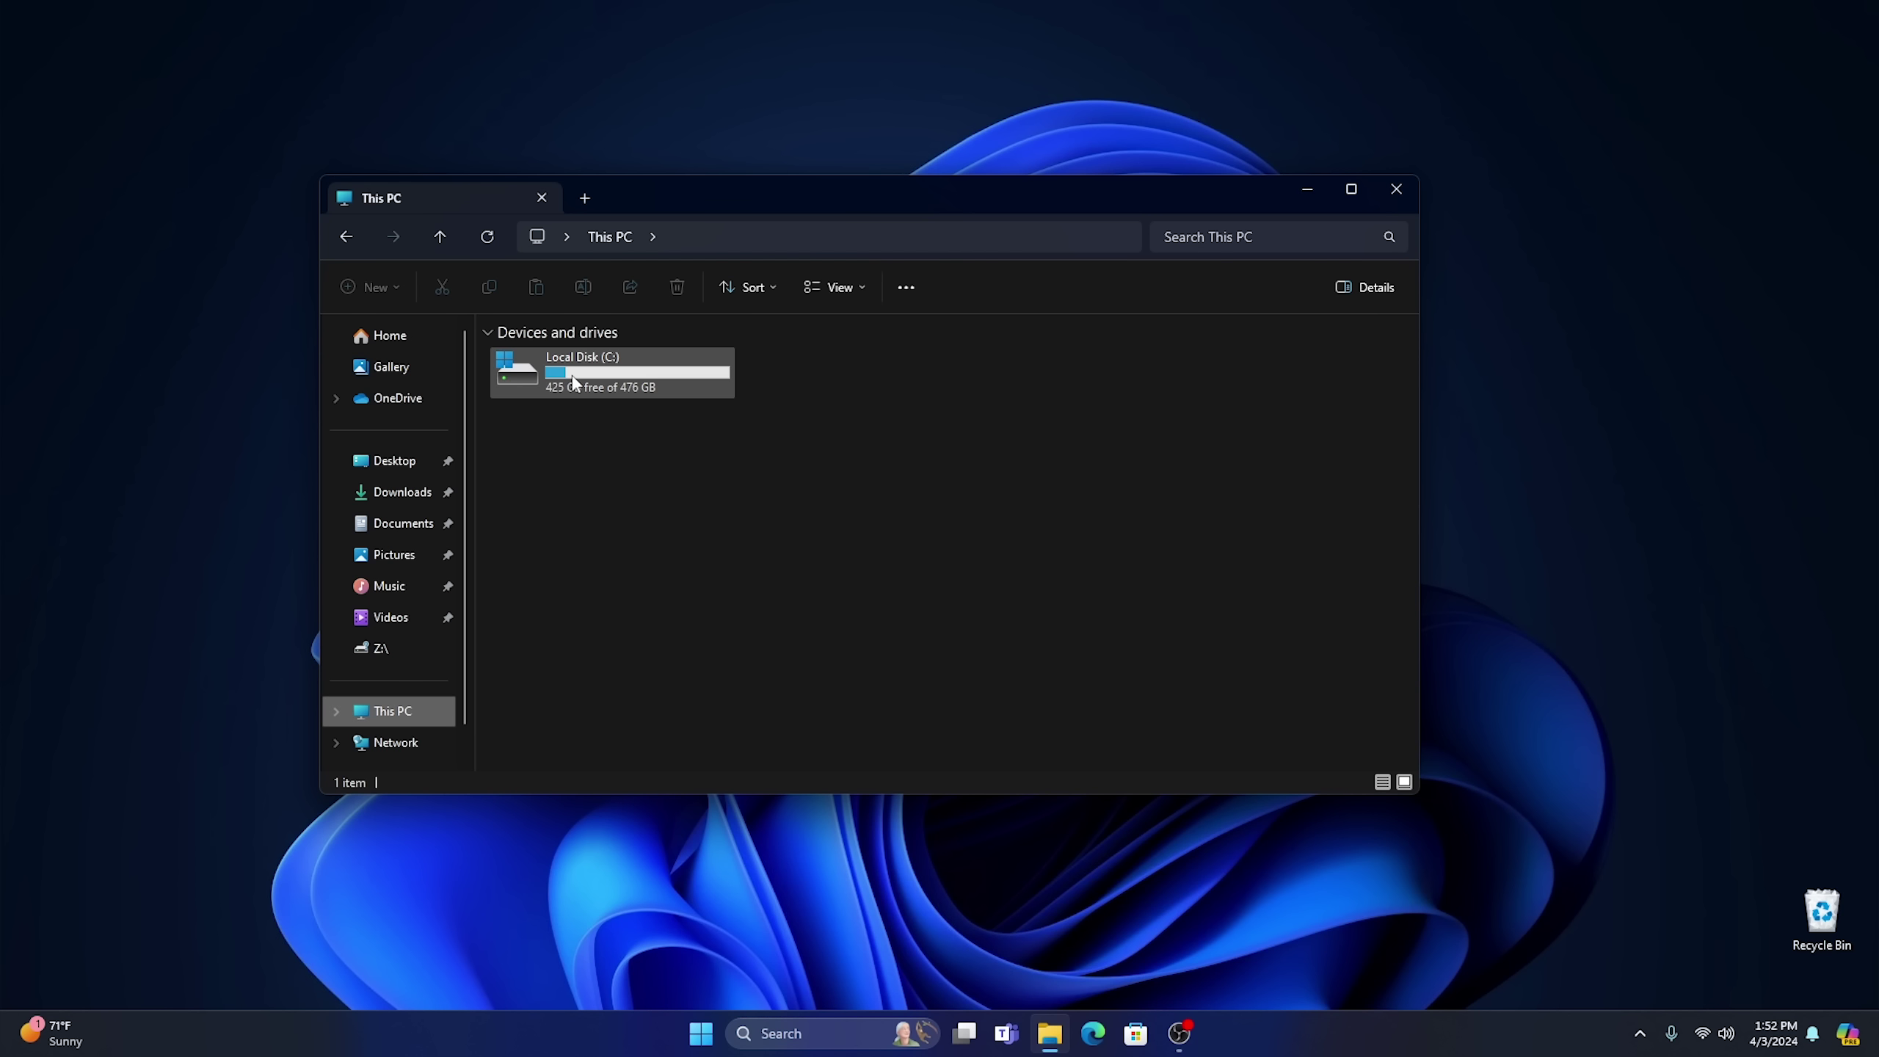
pyautogui.moveTo(575, 381)
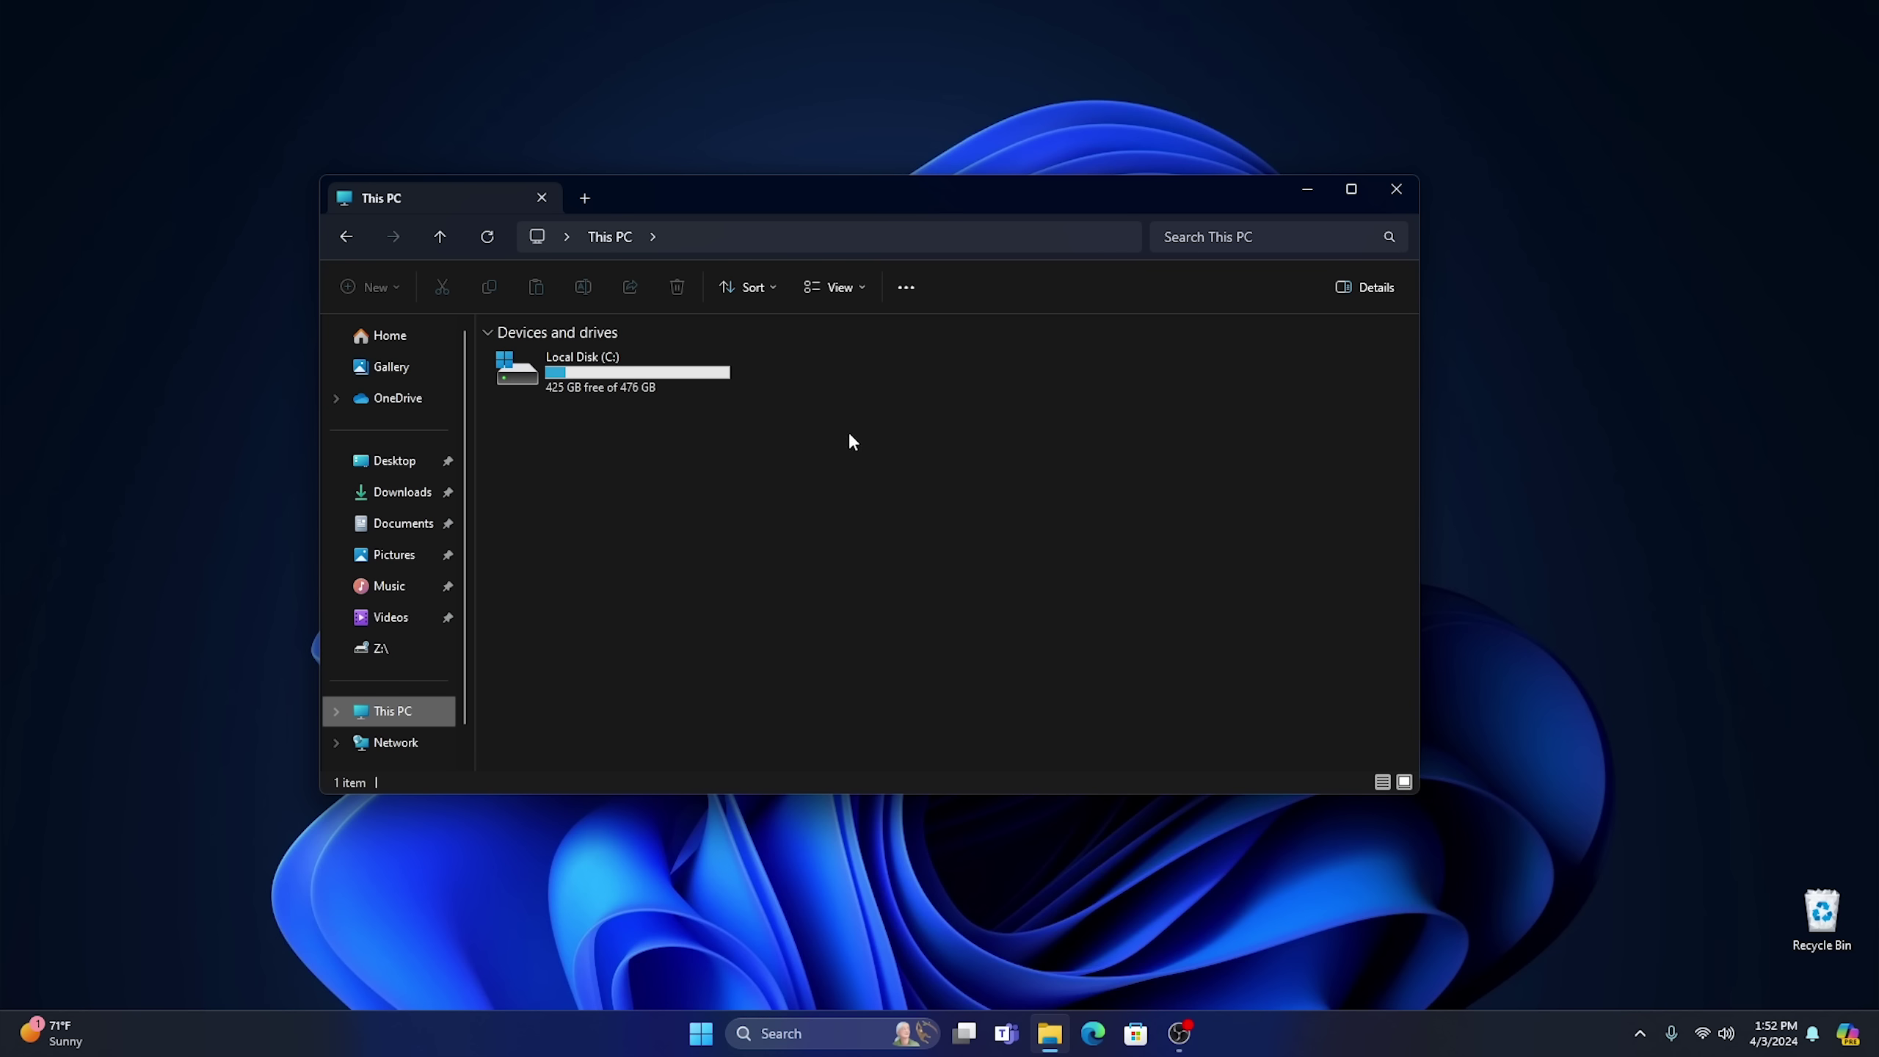
pyautogui.click(914, 293)
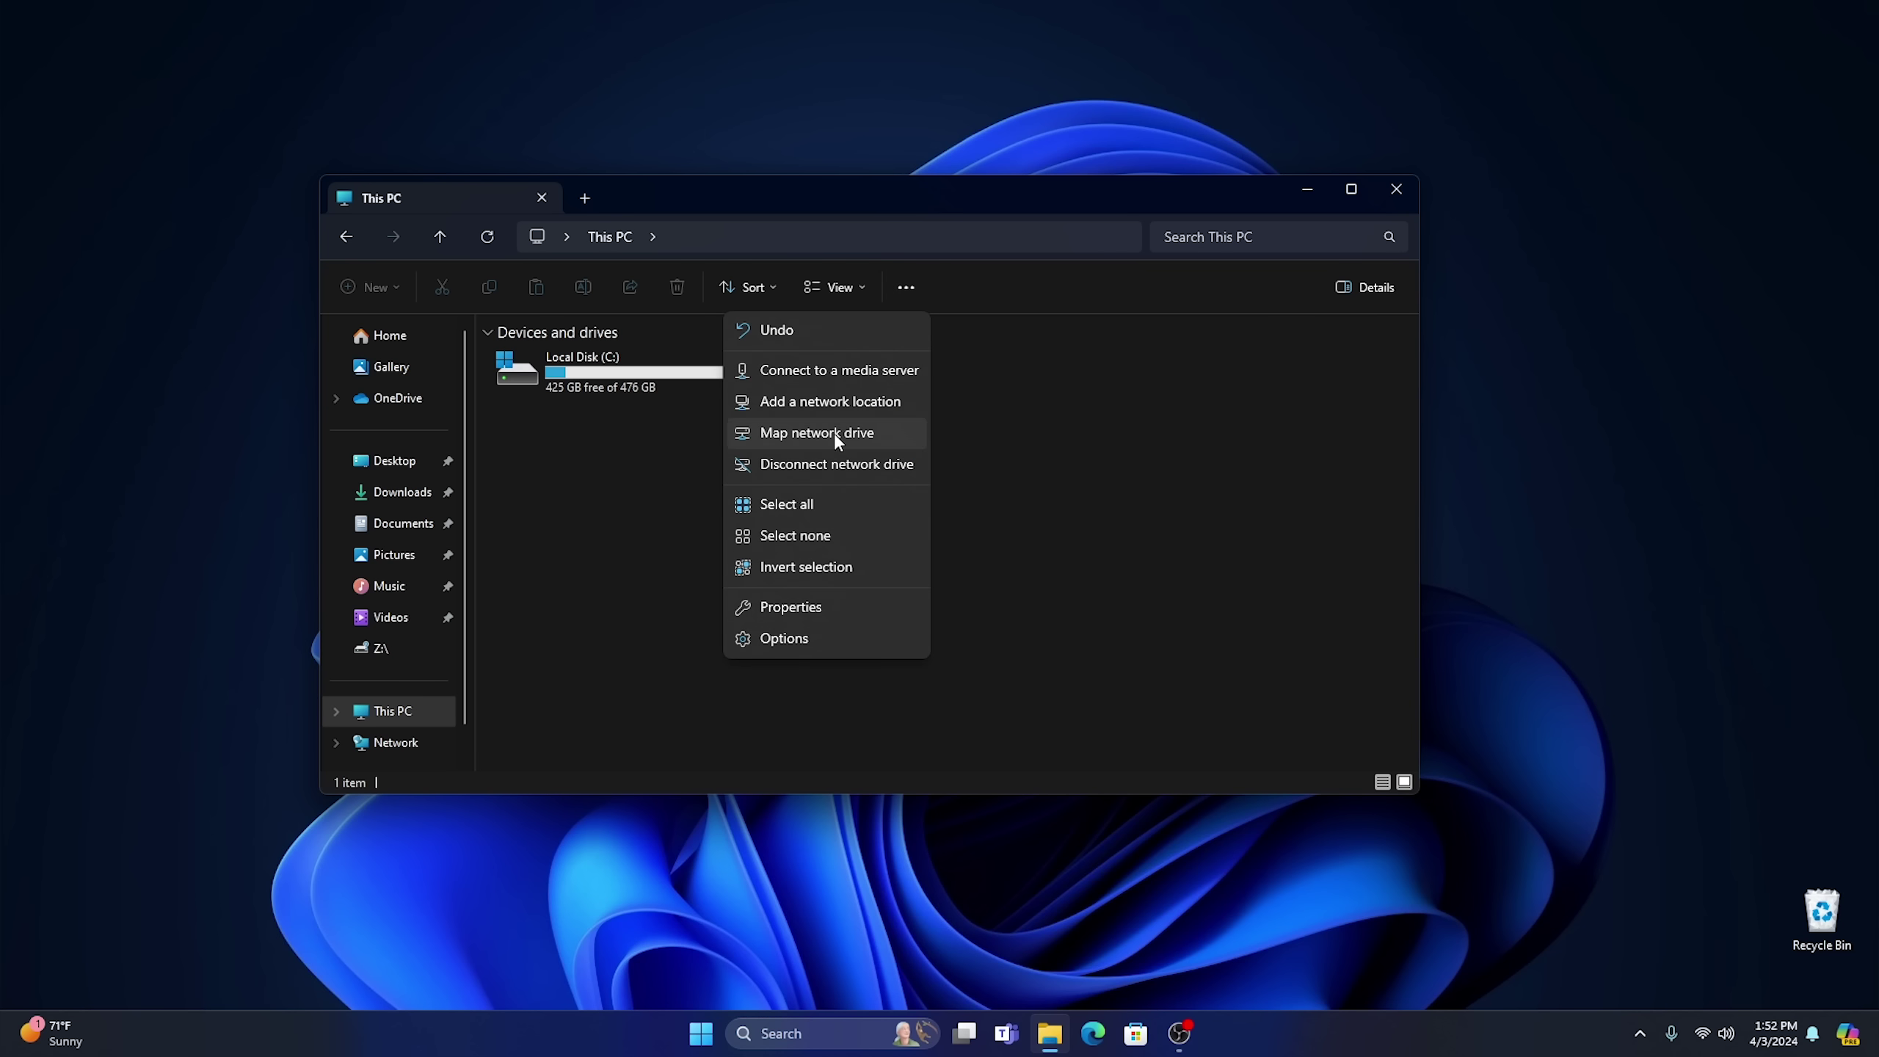
pyautogui.click(836, 436)
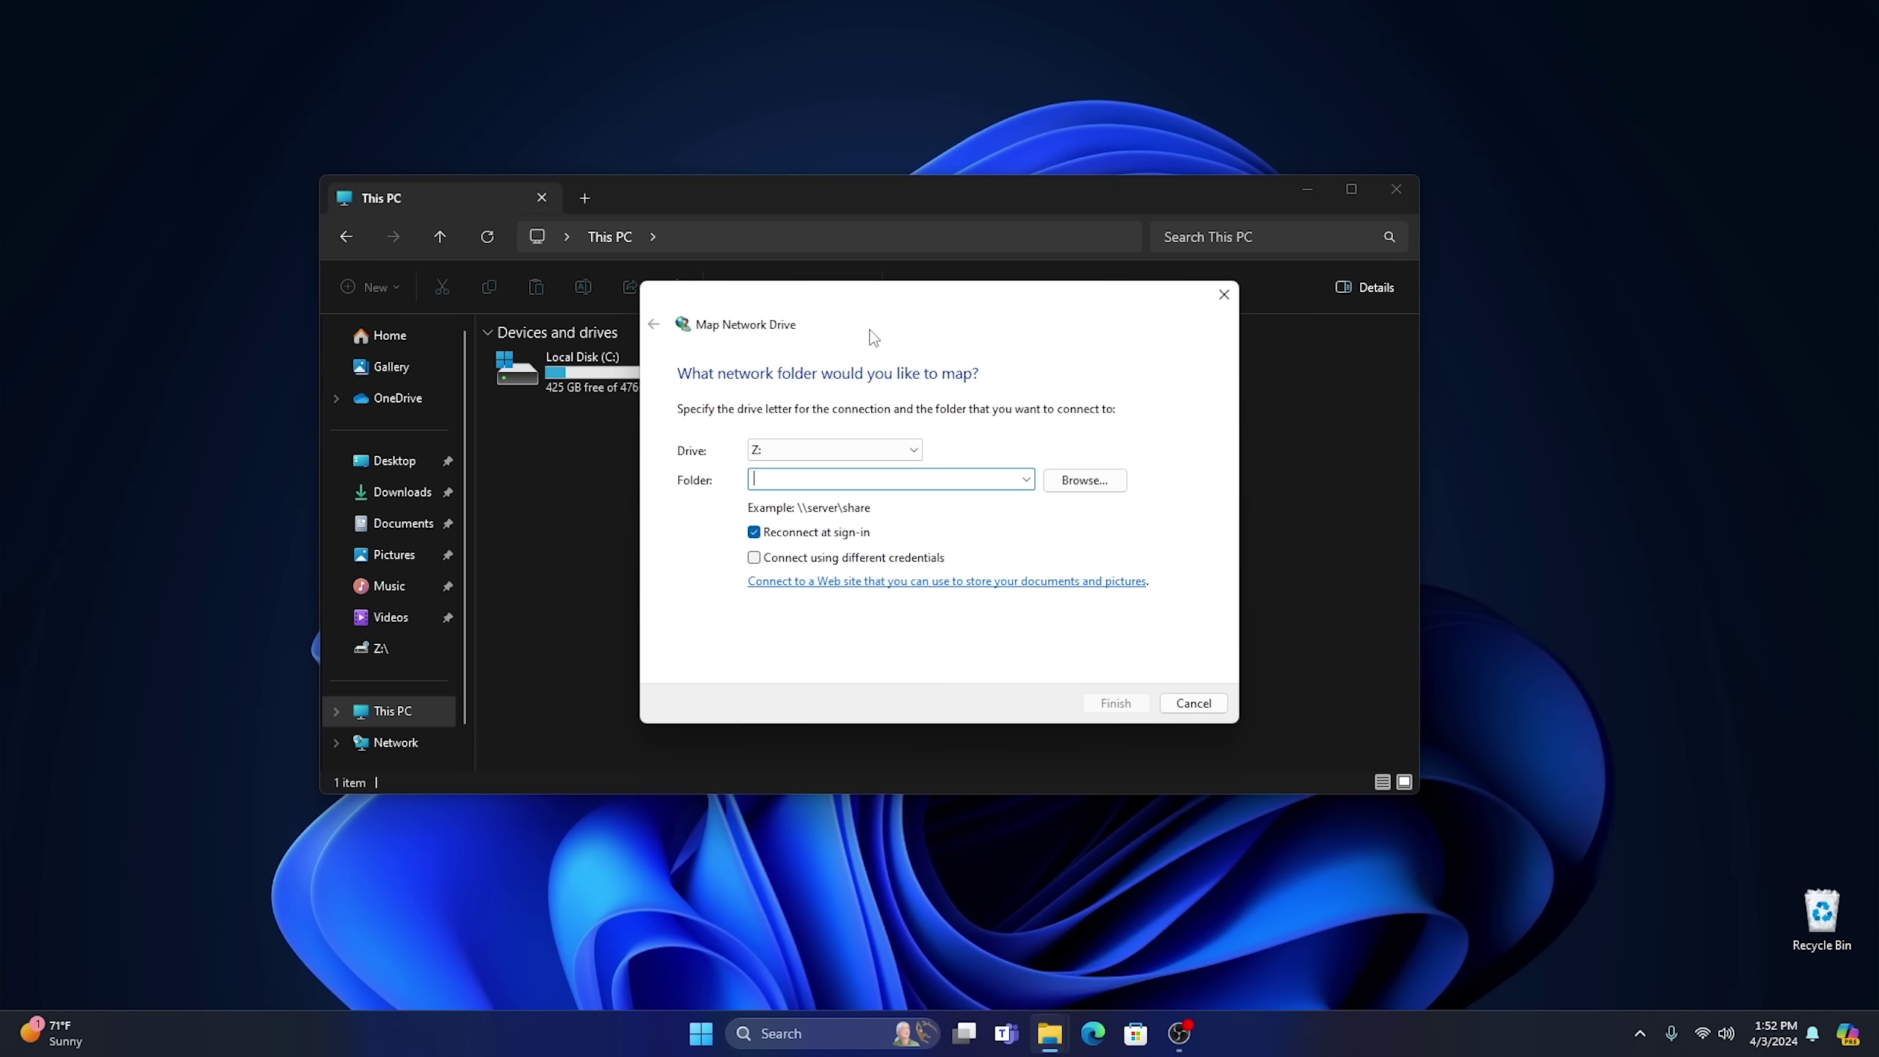
# Map drive Z: to the folder \\cybercpu\share and finish the wizard
pyautogui.write('\\\\')
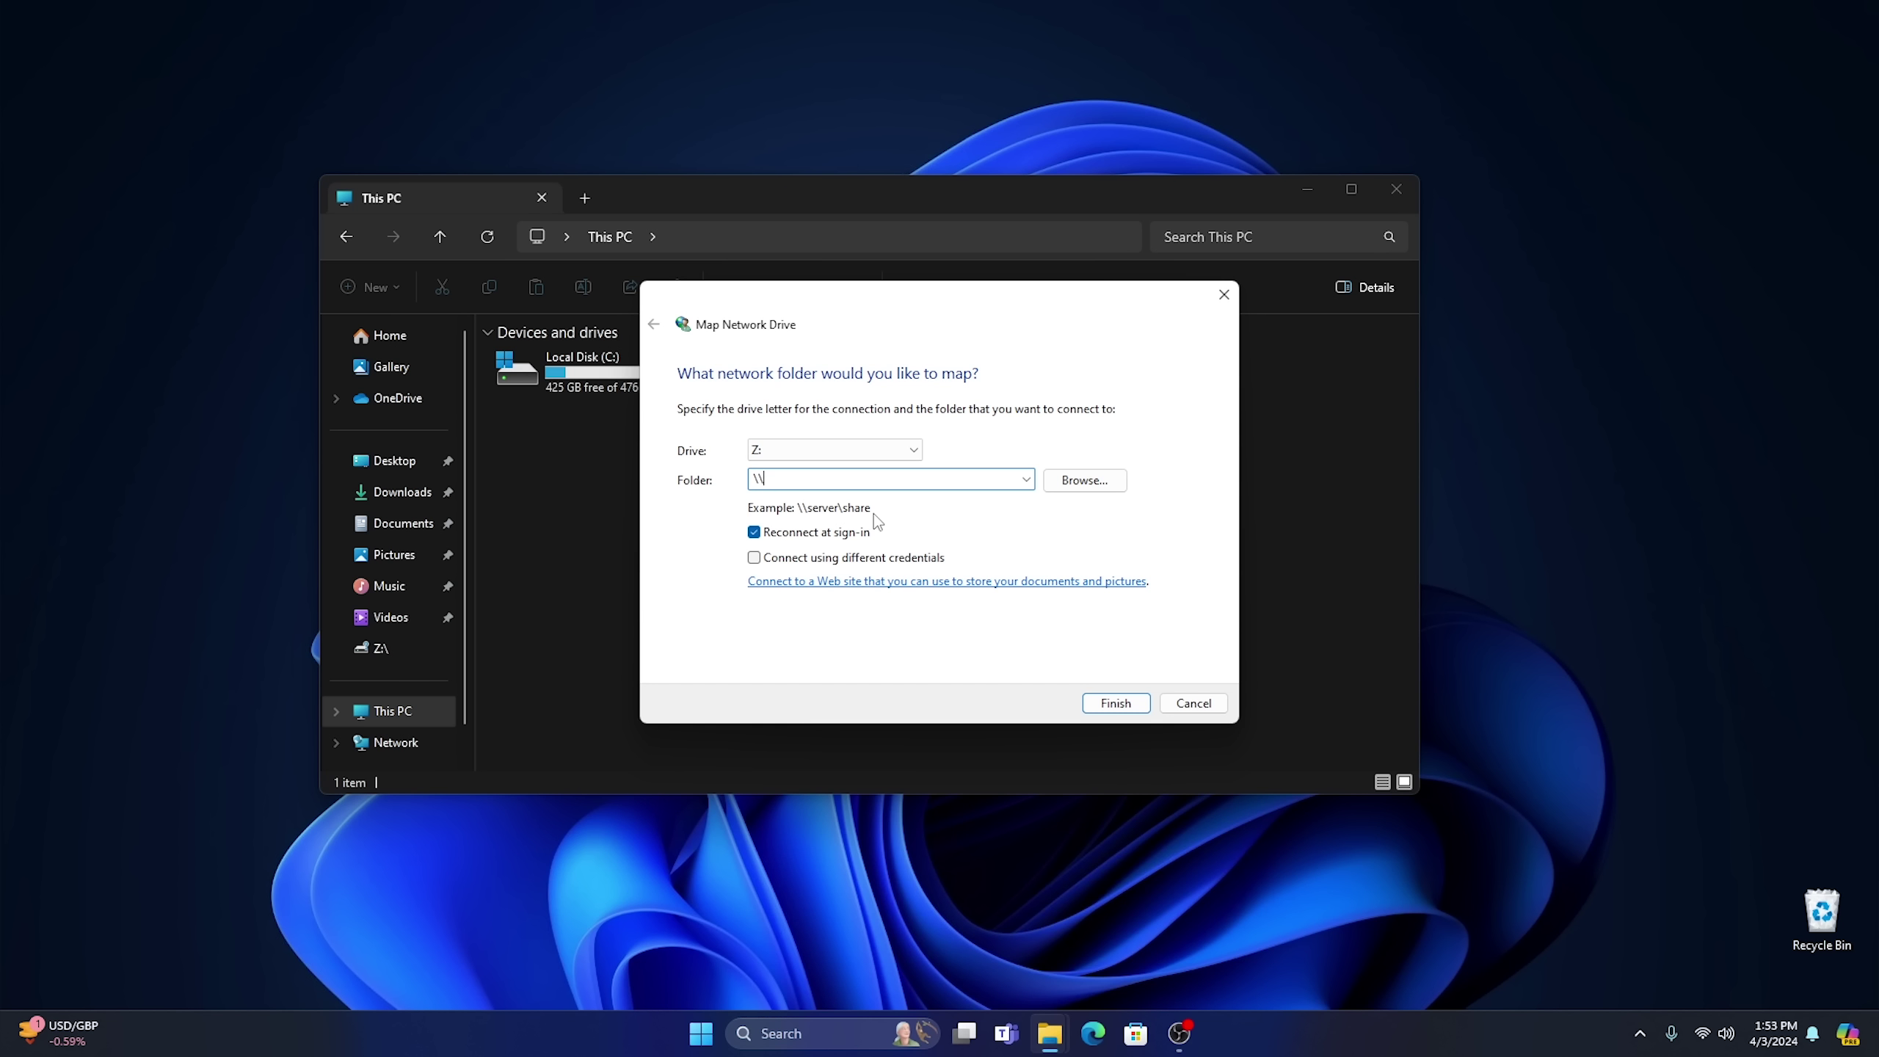
pyautogui.write('cybercpu\\share')
pyautogui.click(1126, 706)
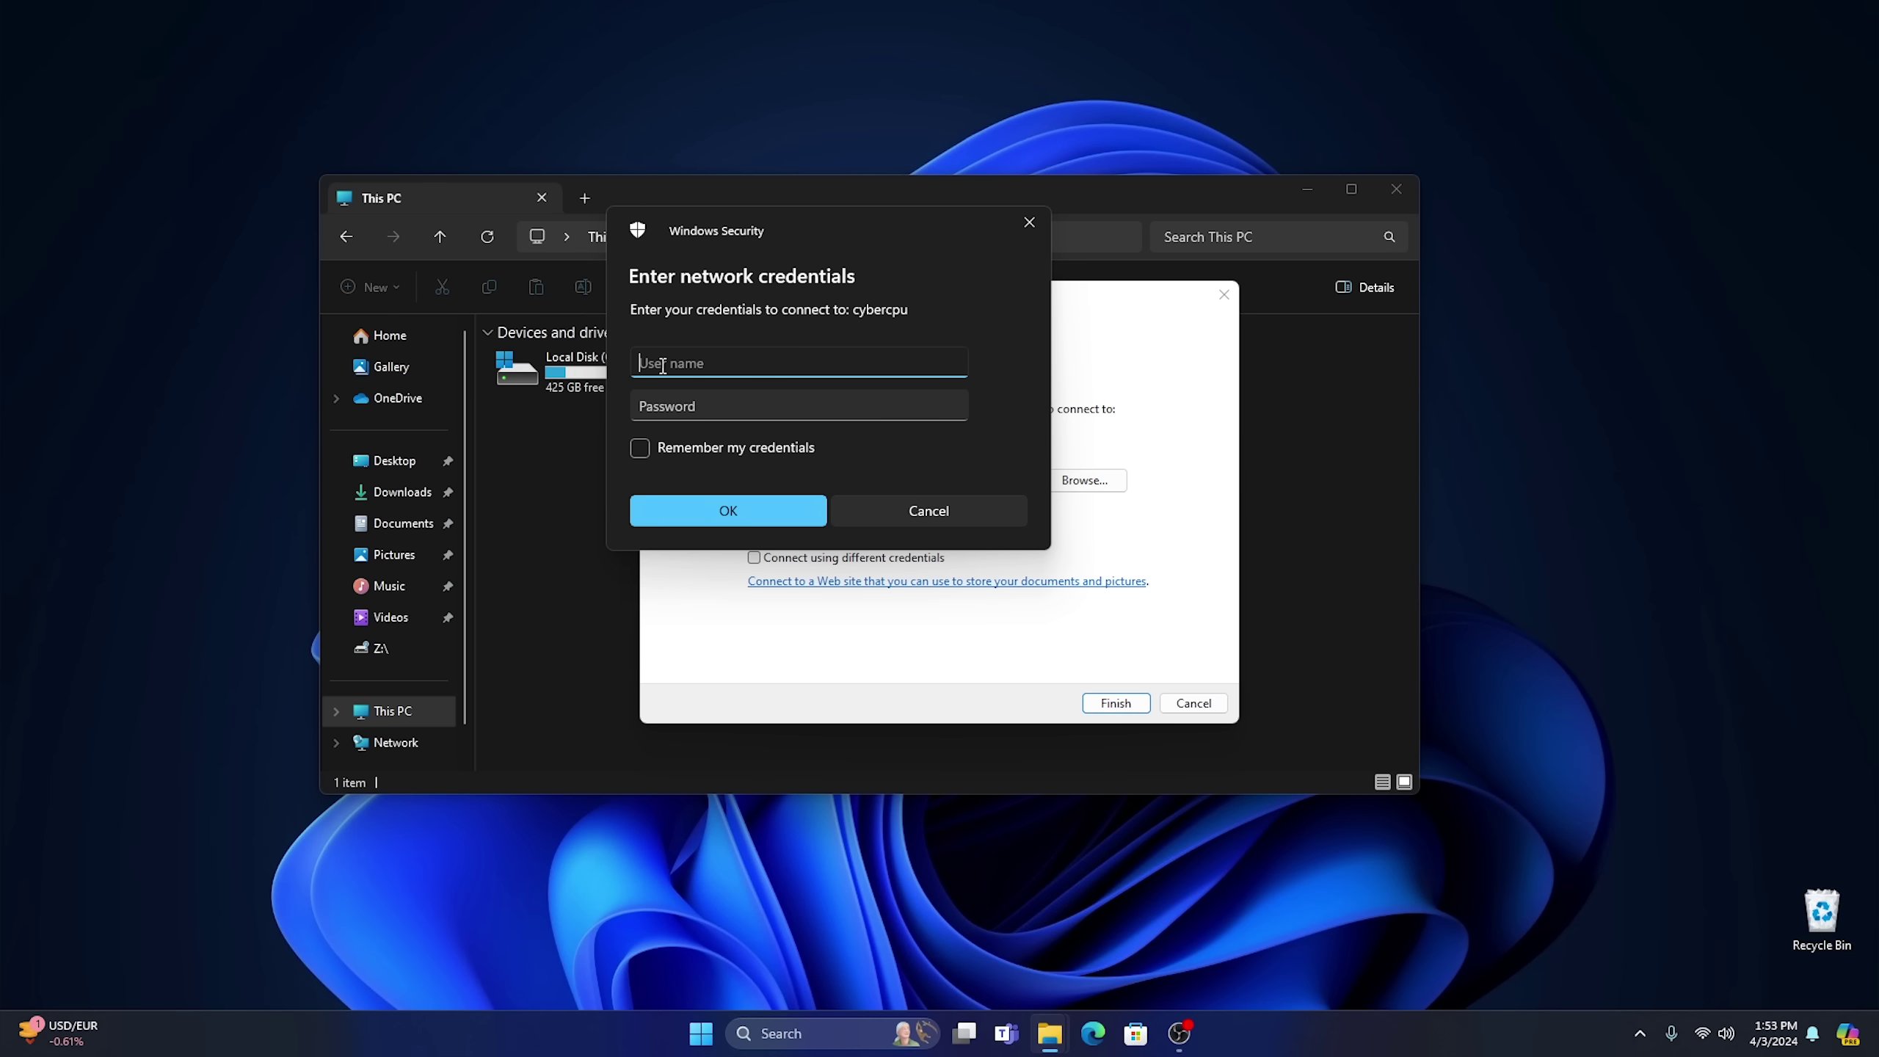
# Enter the cybercpu user name and password, toggle remembering credentials, and submit them
pyautogui.write('rich')
pyautogui.press('Tab')
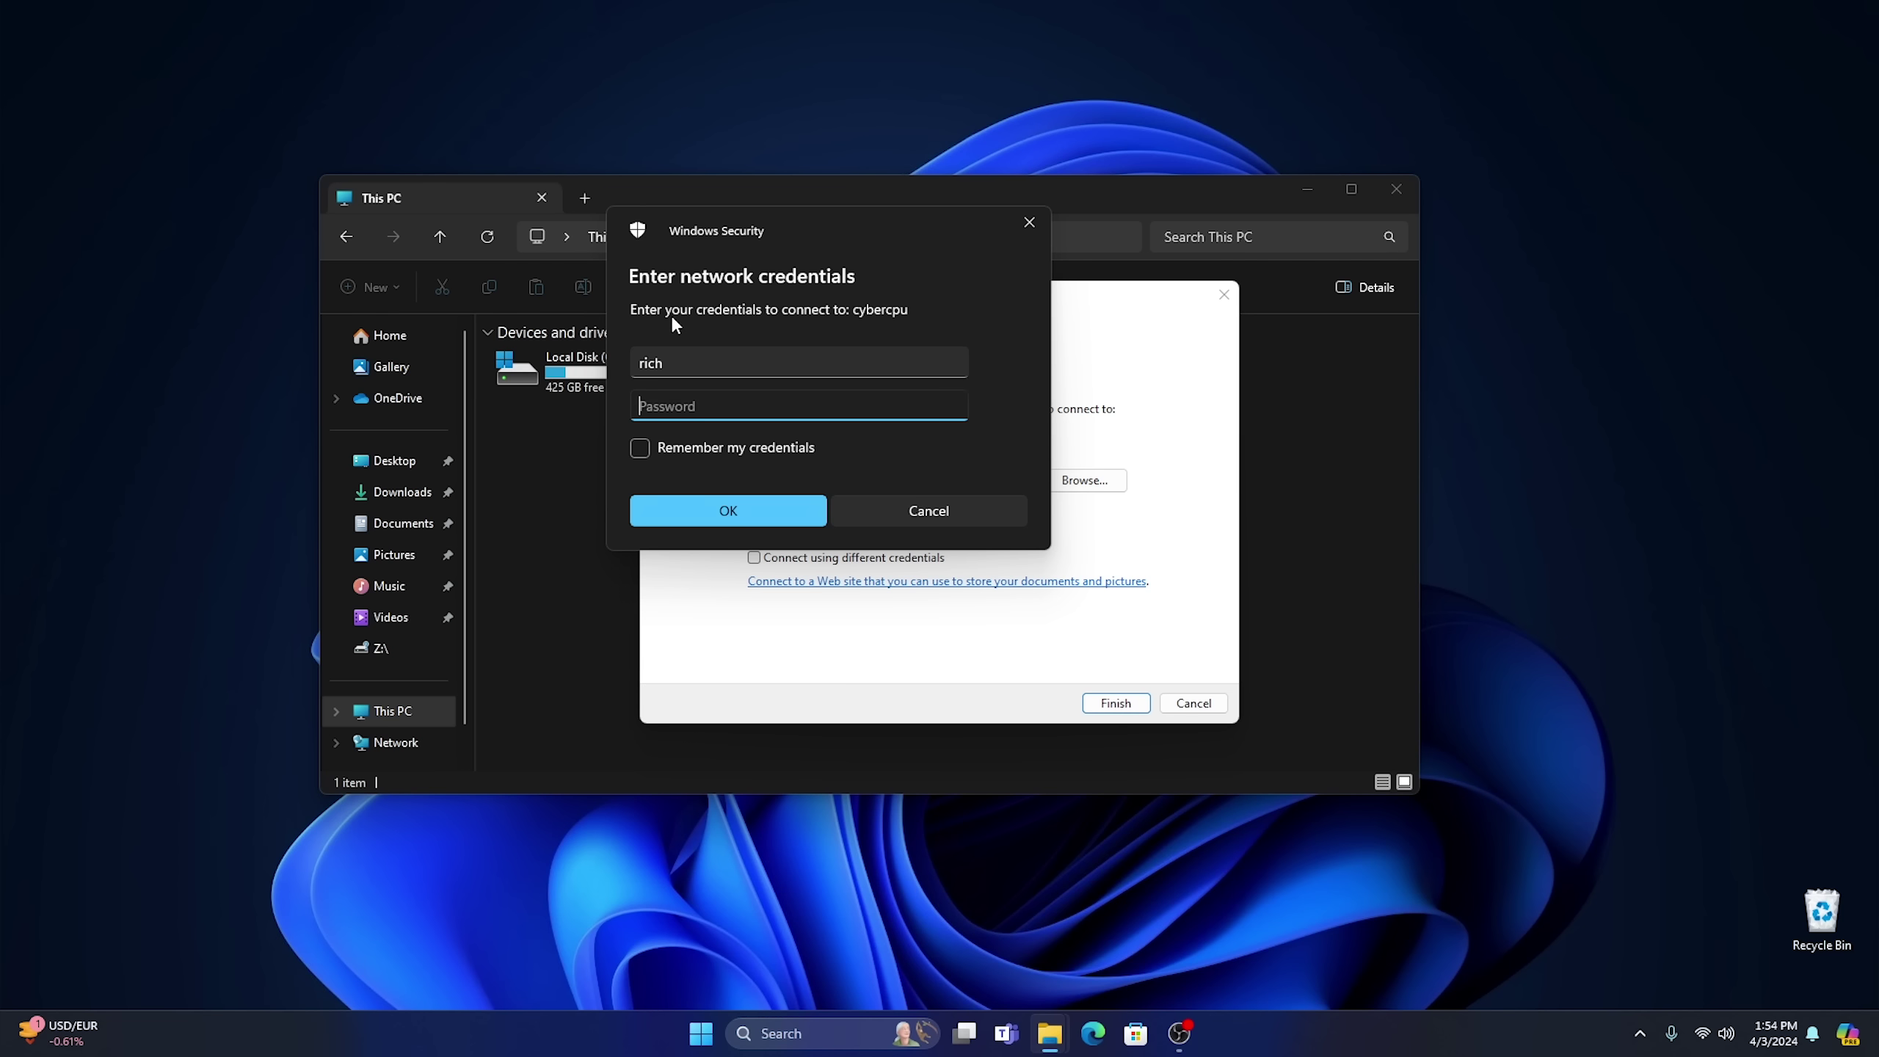
pyautogui.write('••••••••')
pyautogui.click(664, 453)
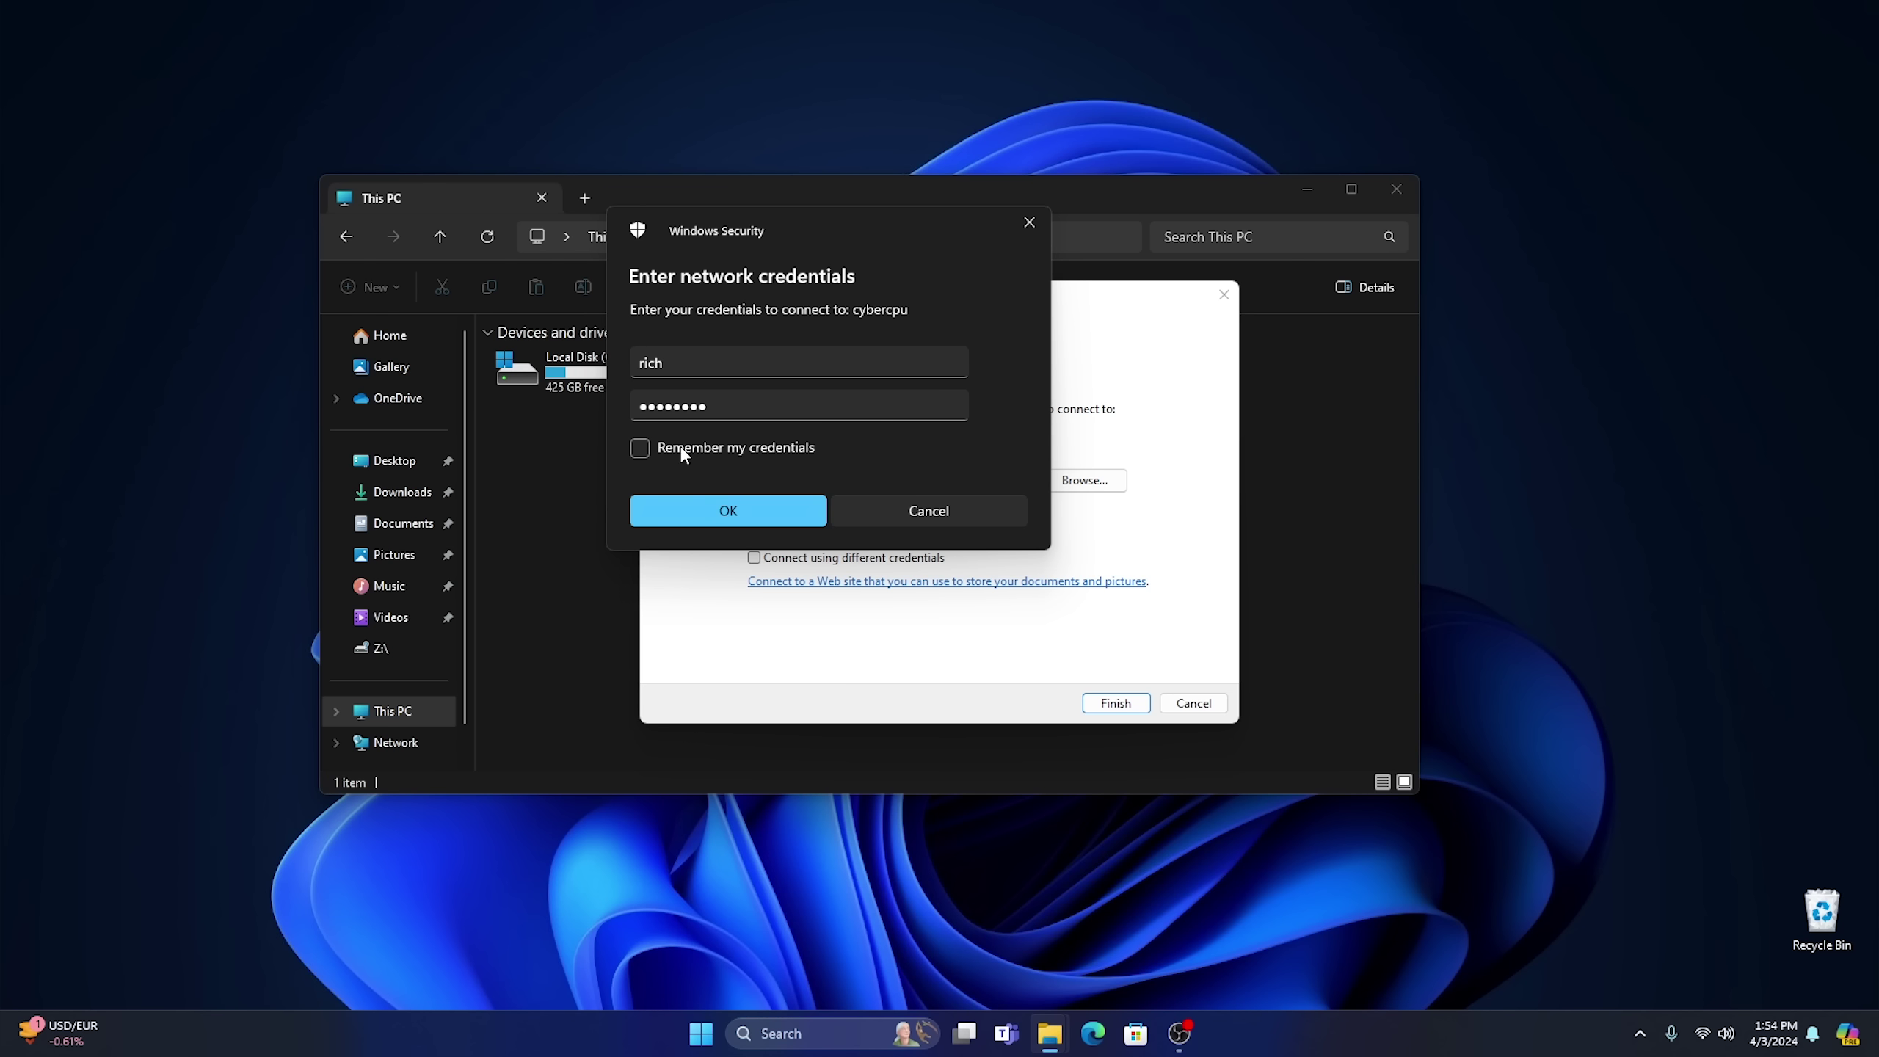
pyautogui.click(707, 510)
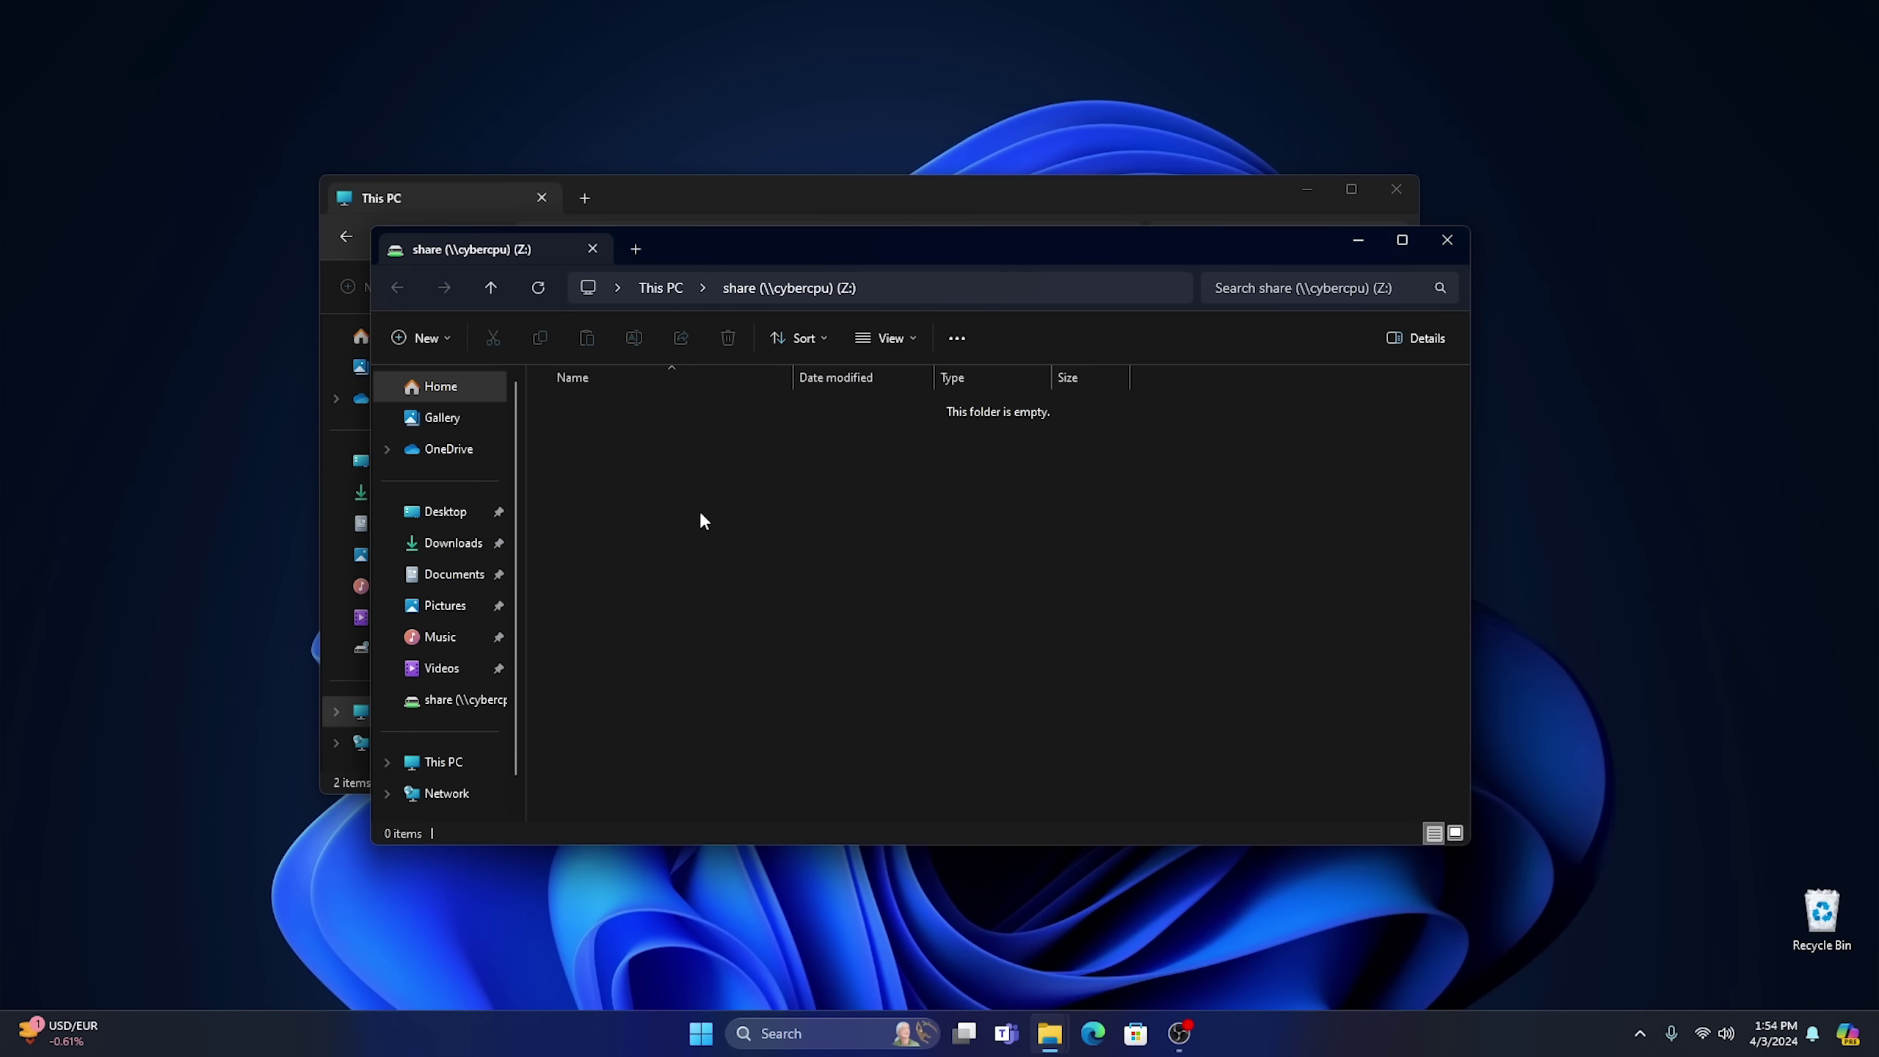
# Create a New Text Document in the Z: share, keeping its default name
pyautogui.rightClick(678, 498)
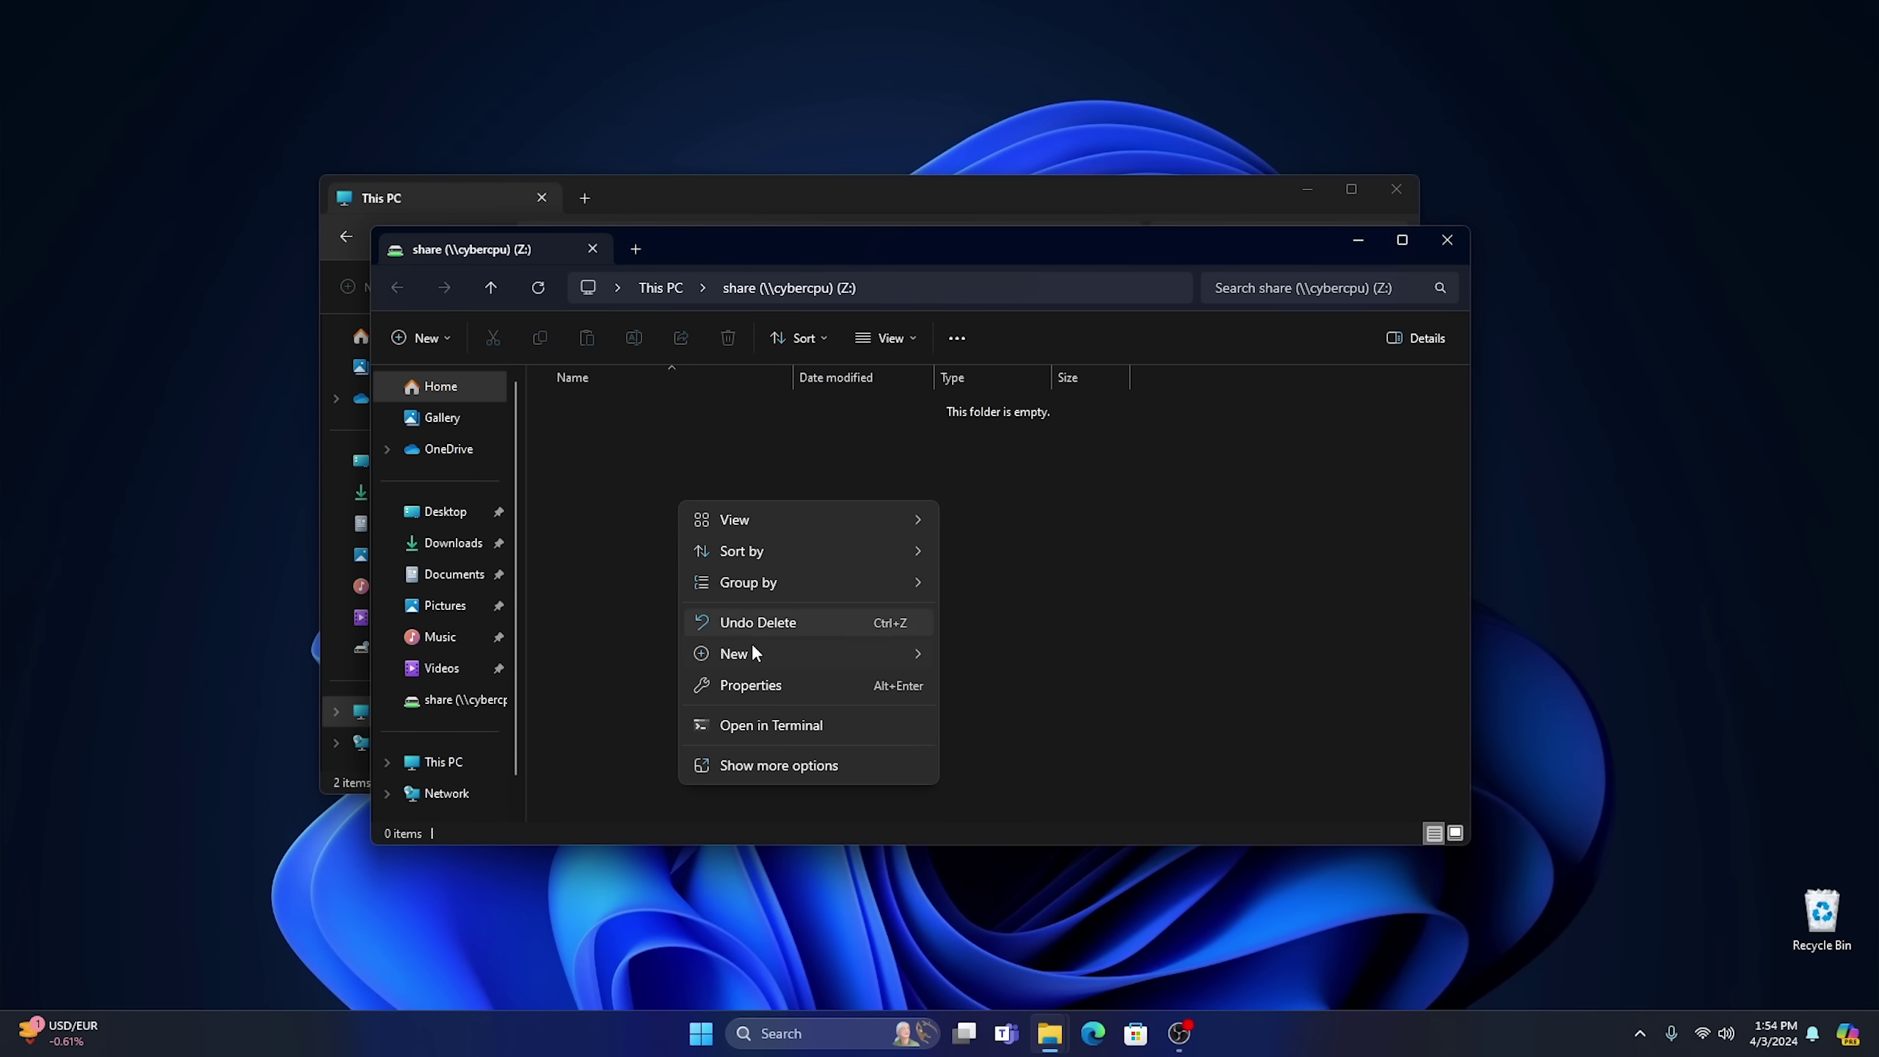
pyautogui.moveTo(755, 658)
pyautogui.click(1019, 748)
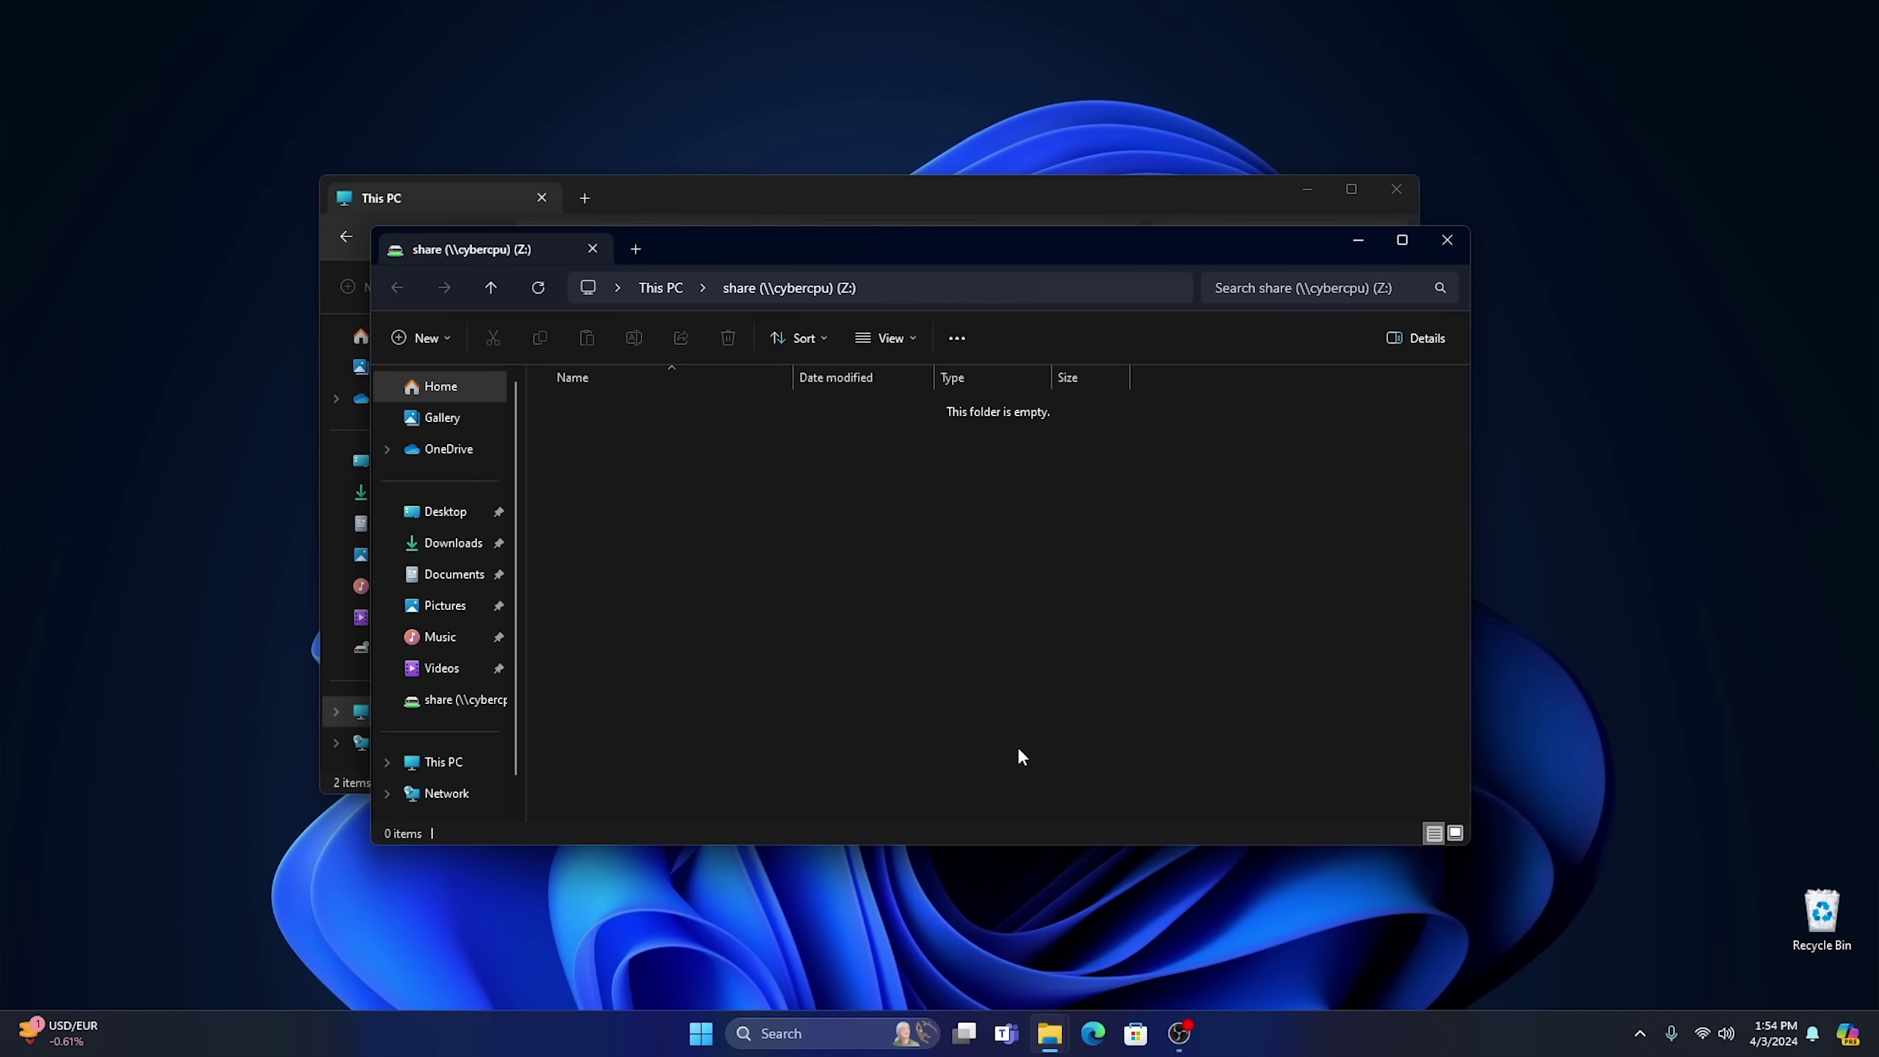
pyautogui.click(673, 504)
# Write 'it works' in the document and save it when closing Notepad
pyautogui.doubleClick(602, 408)
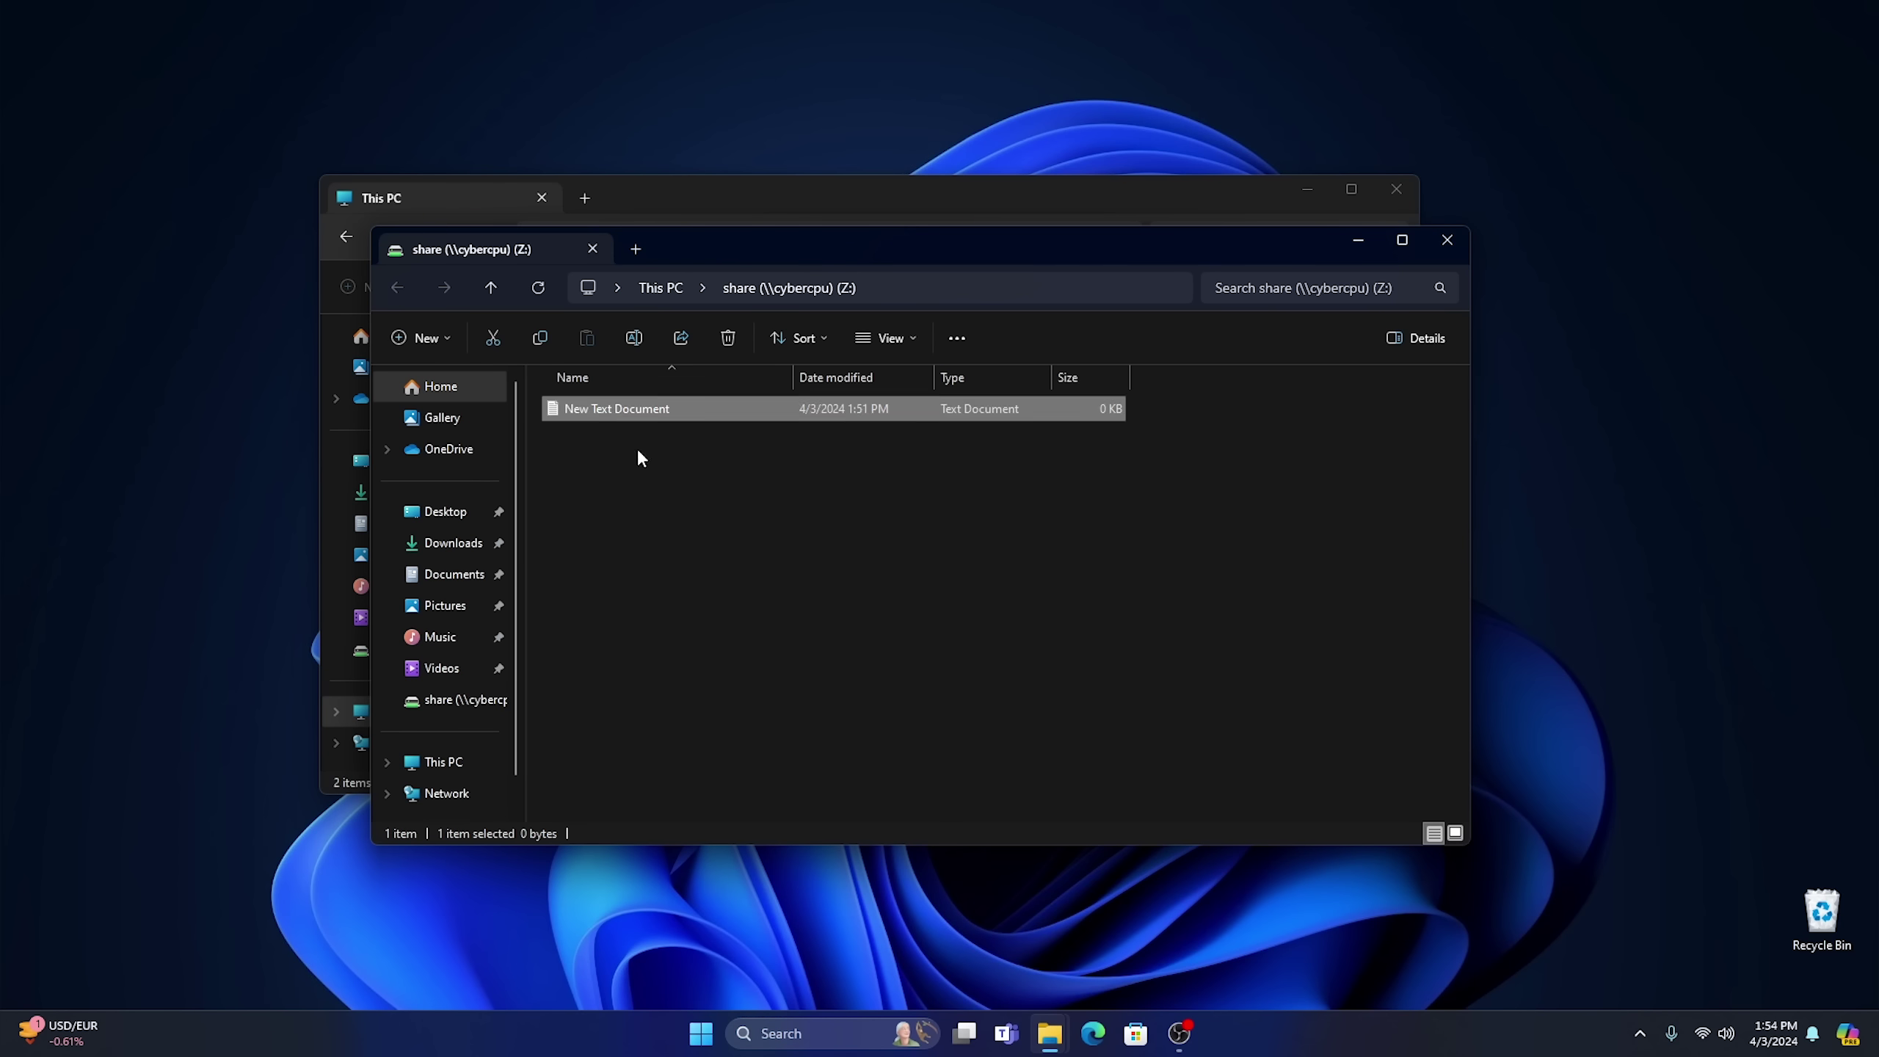
pyautogui.write('it works')
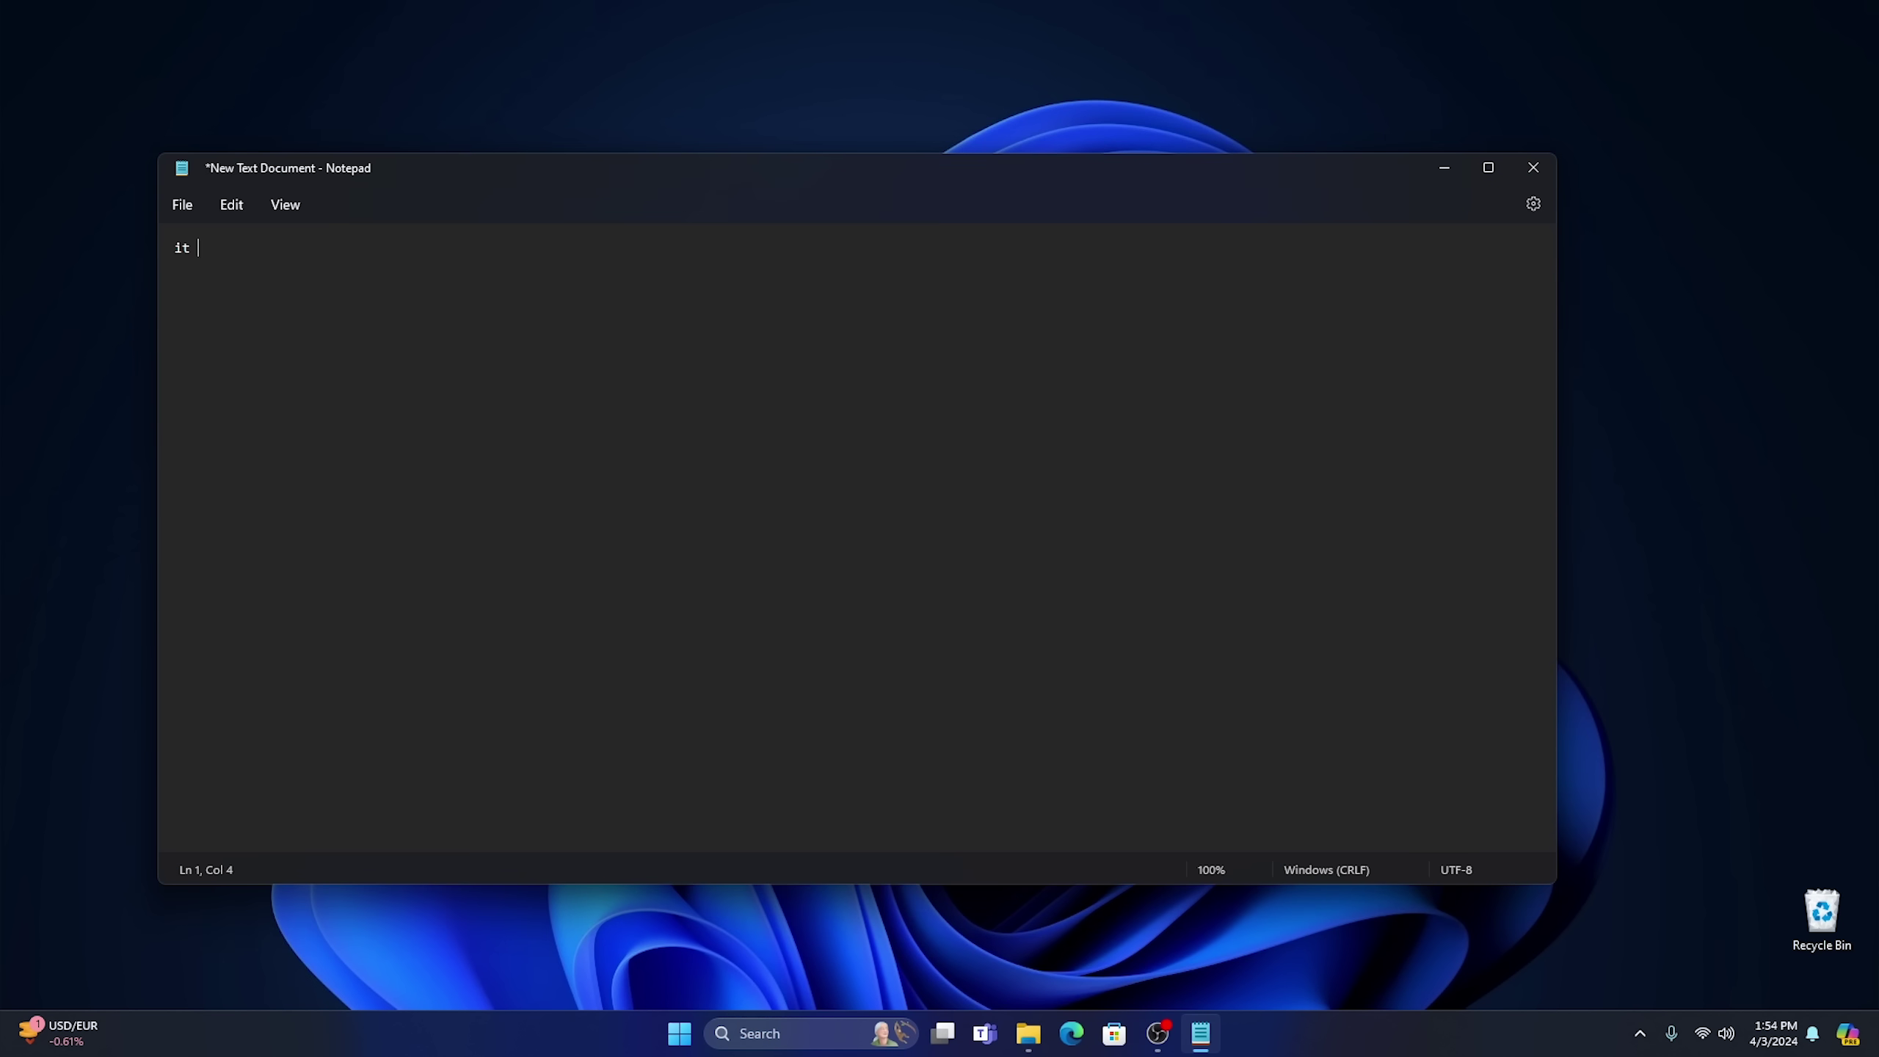
pyautogui.press('Return')
pyautogui.click(1530, 170)
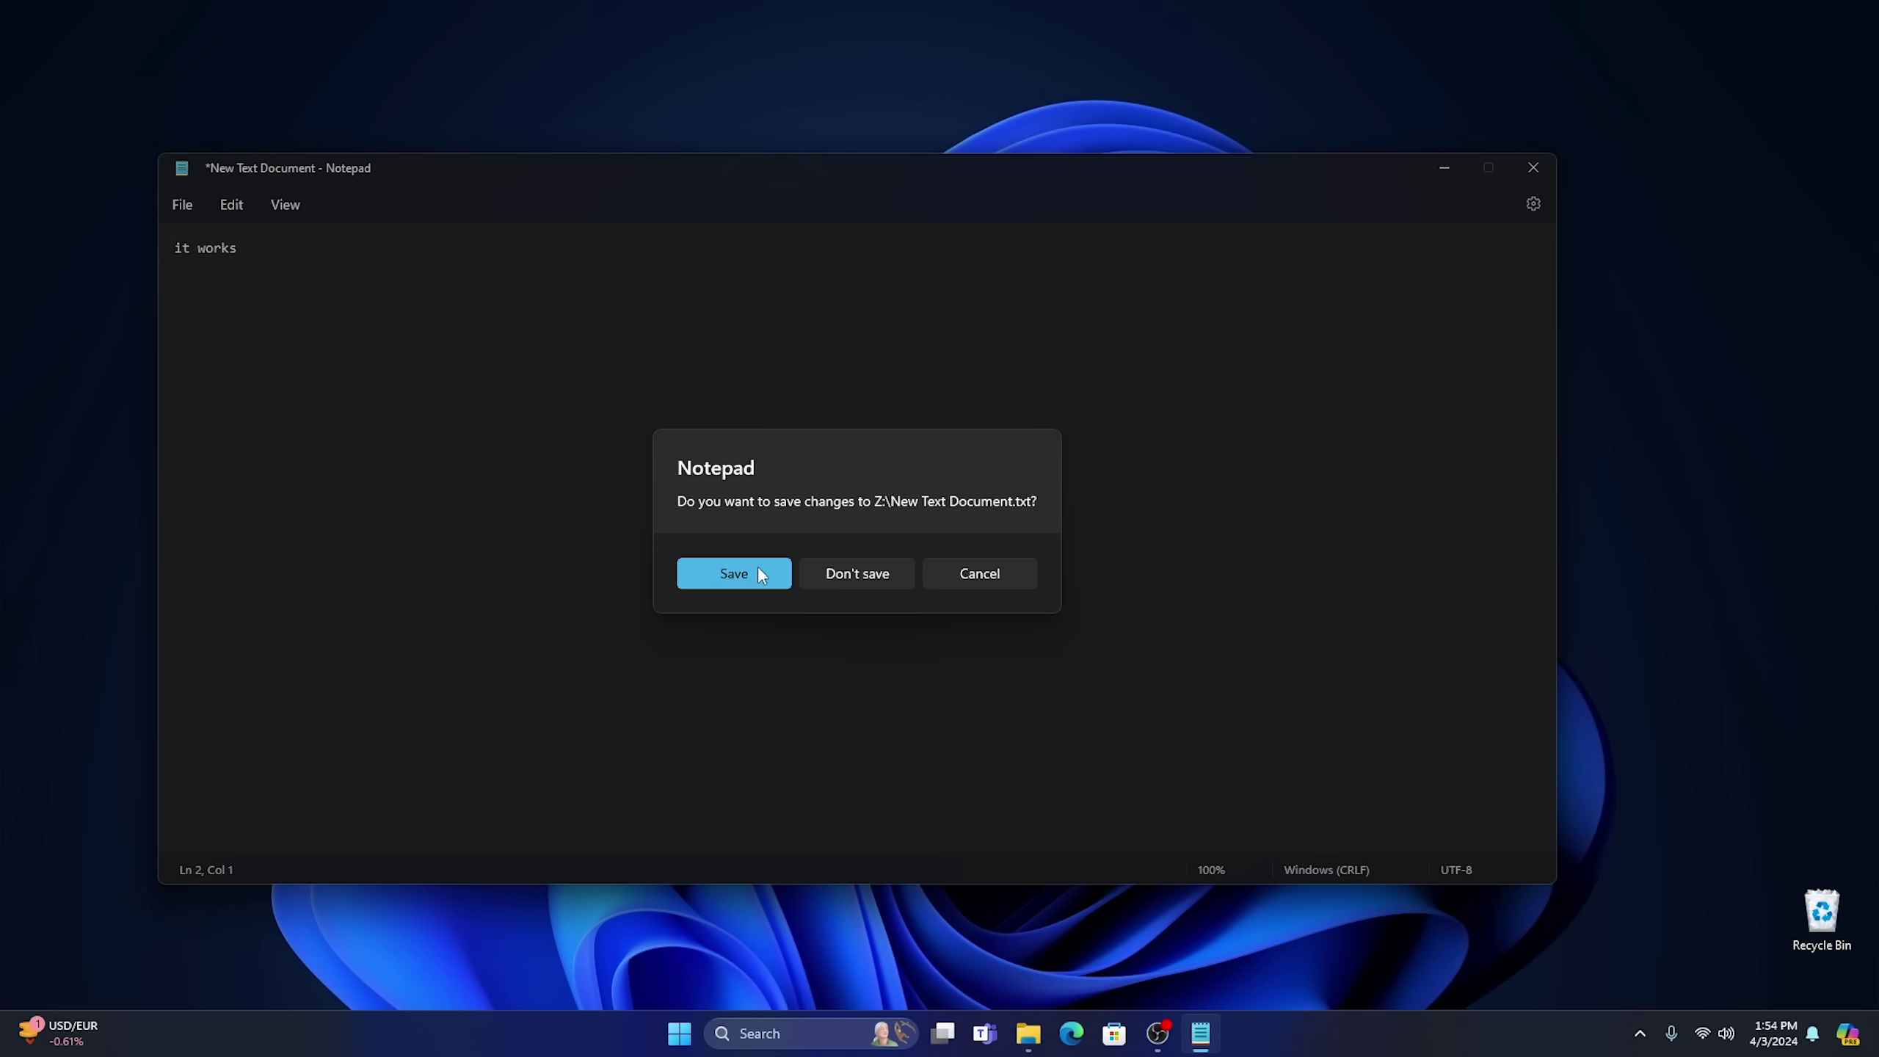
pyautogui.click(757, 566)
pyautogui.click(646, 482)
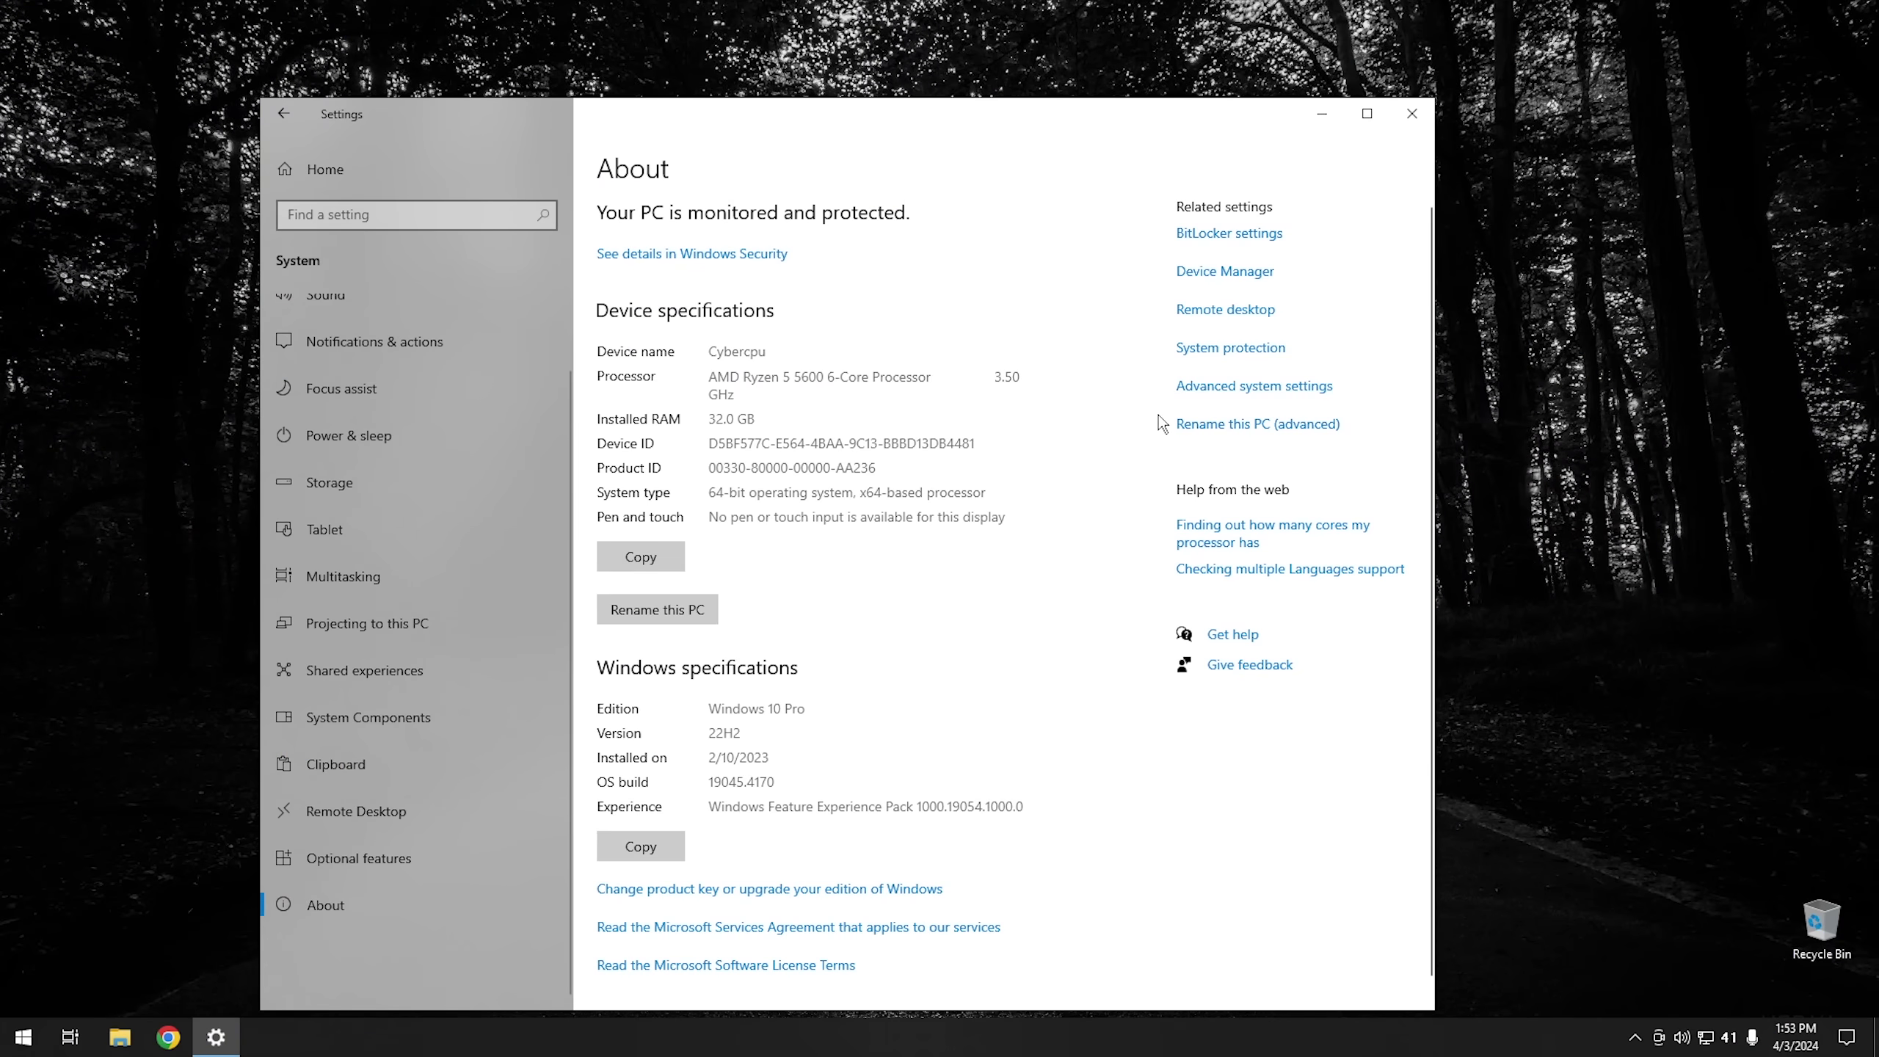
# On the Windows 10 PC, confirm the Share folder's New Text Document reads 'it works', then close all windows
pyautogui.click(1409, 115)
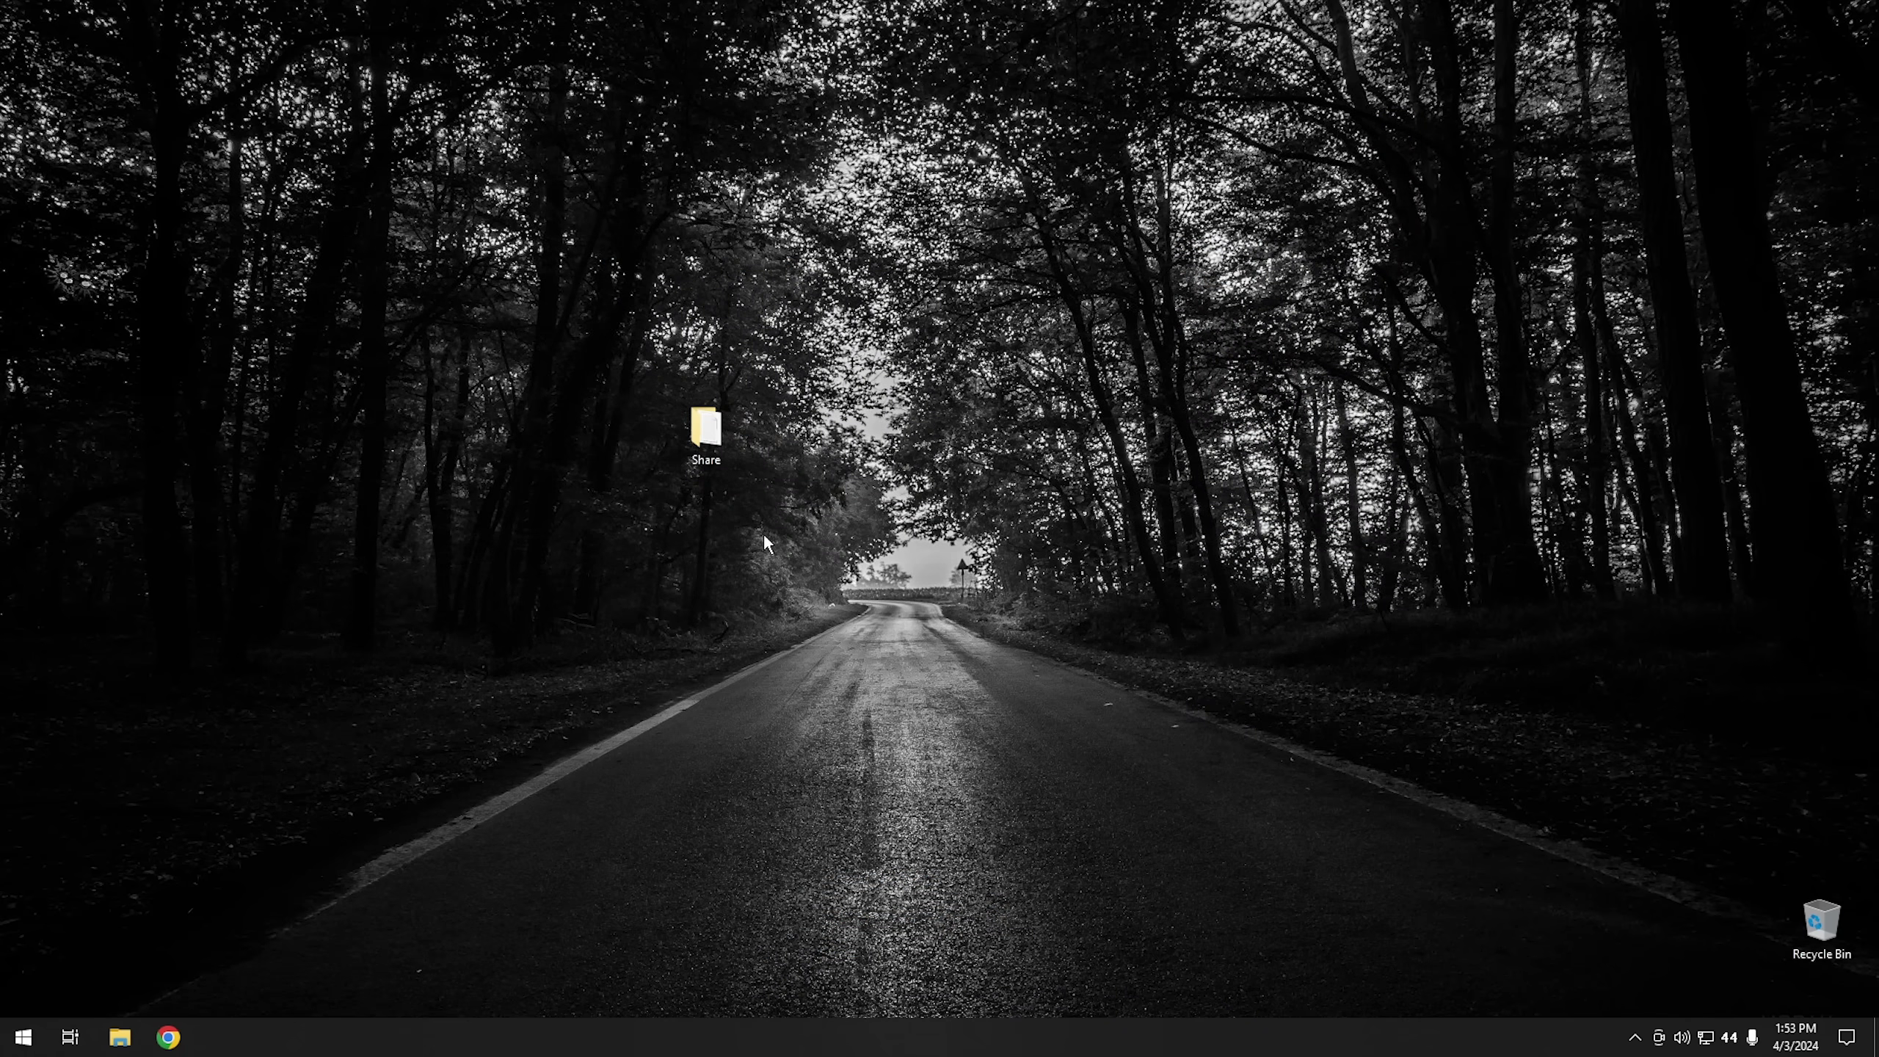
pyautogui.doubleClick(726, 441)
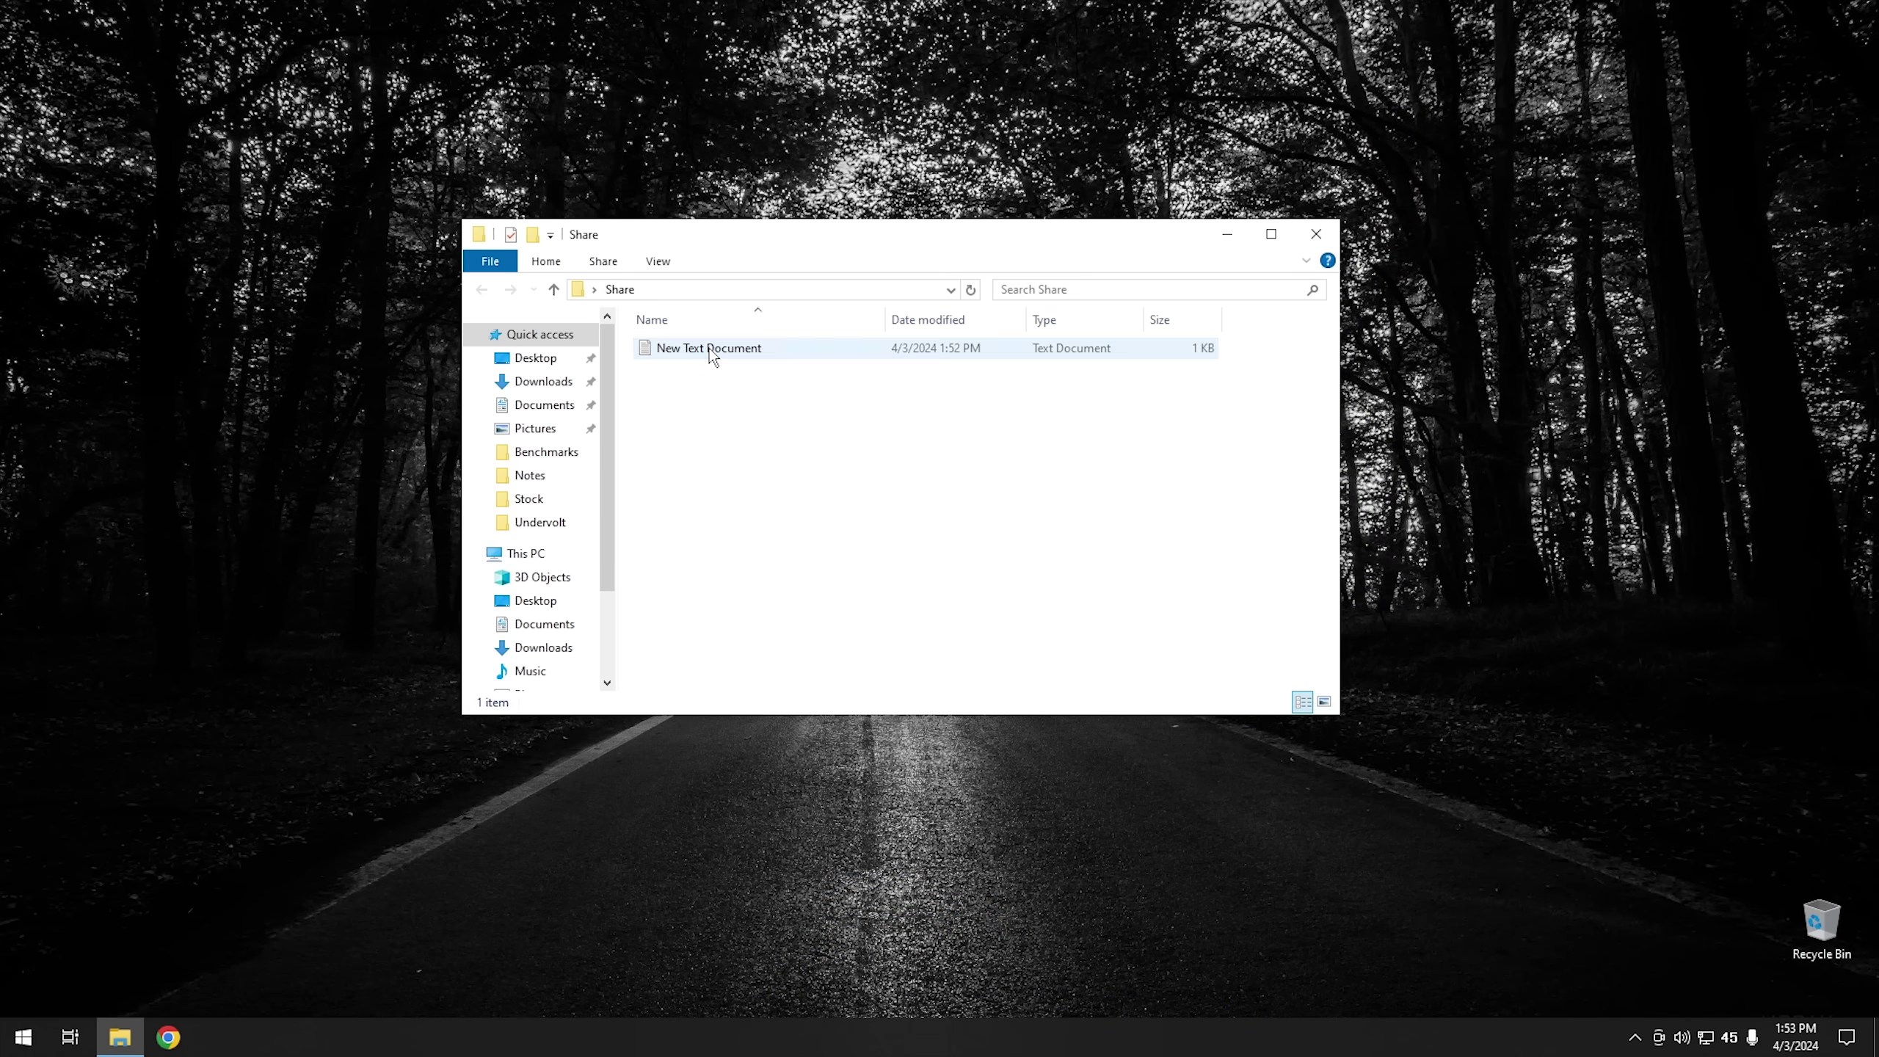
pyautogui.doubleClick(714, 350)
pyautogui.moveTo(891, 560); pyautogui.dragTo(774, 317)
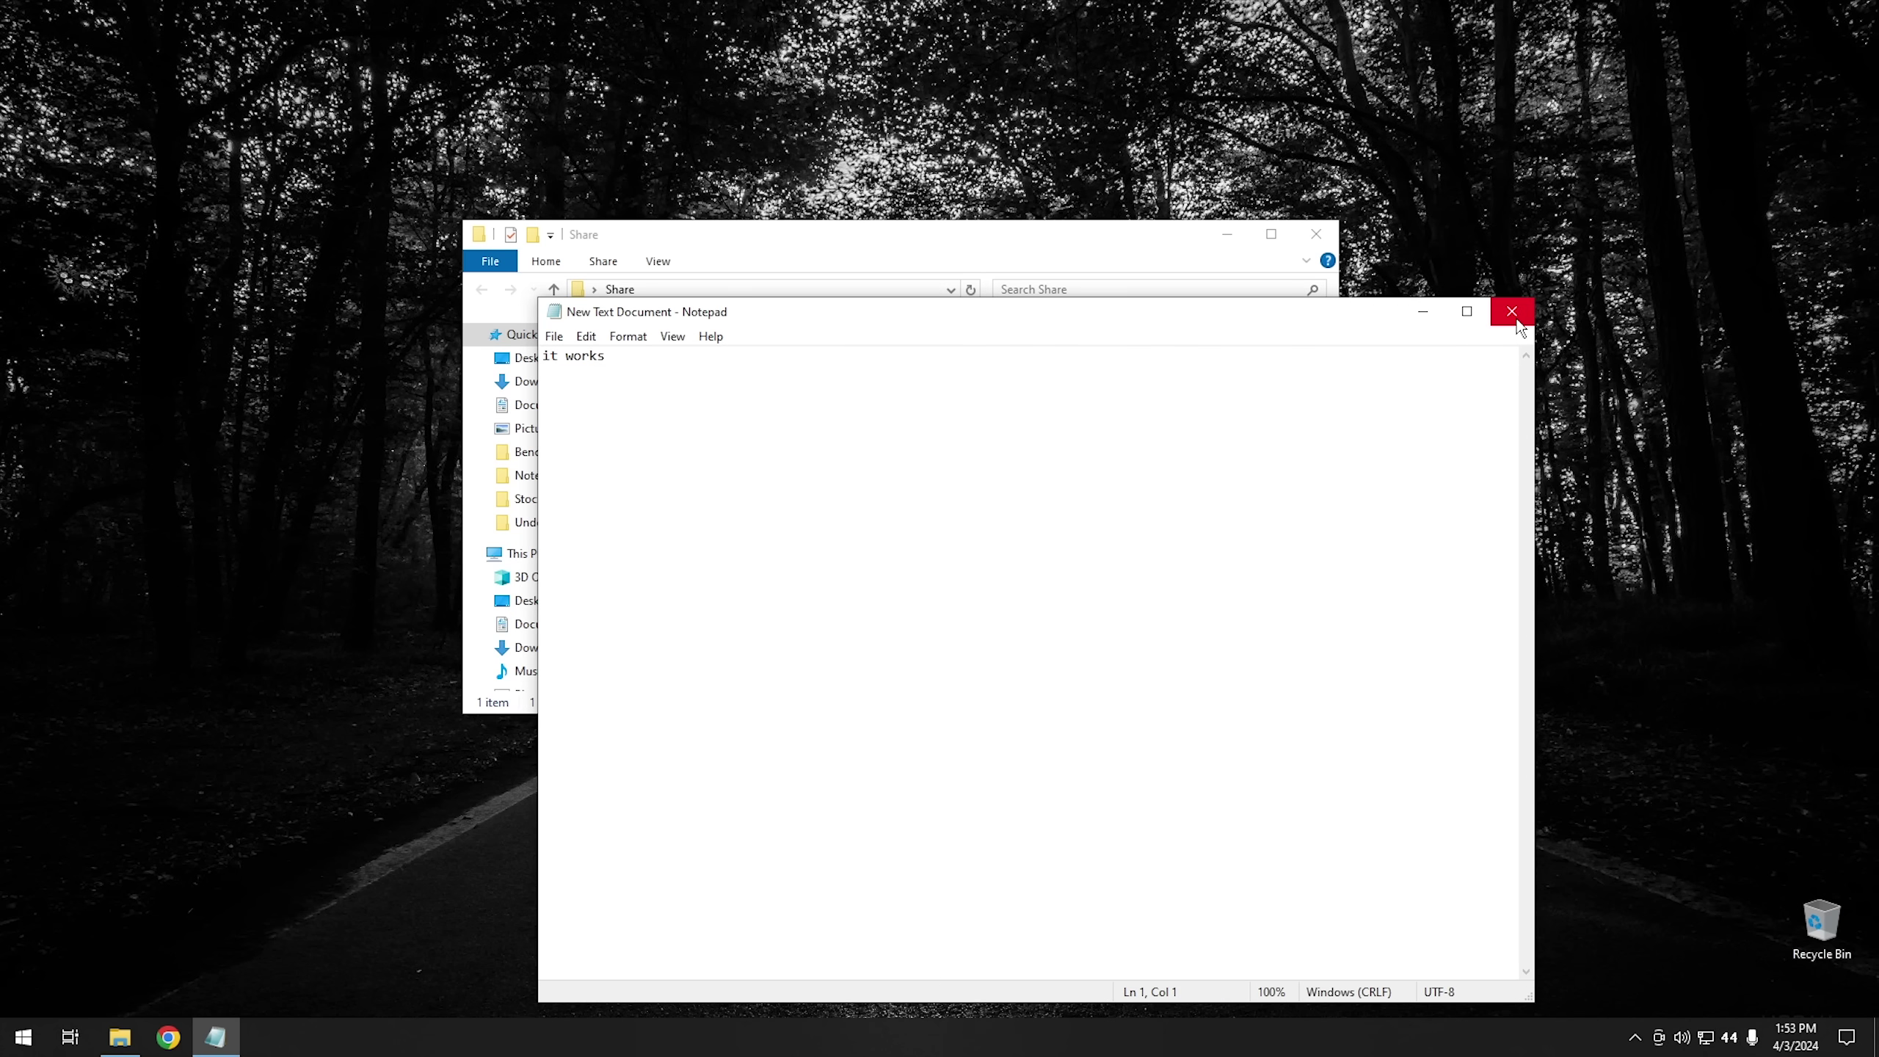
pyautogui.click(1511, 311)
pyautogui.click(1317, 233)
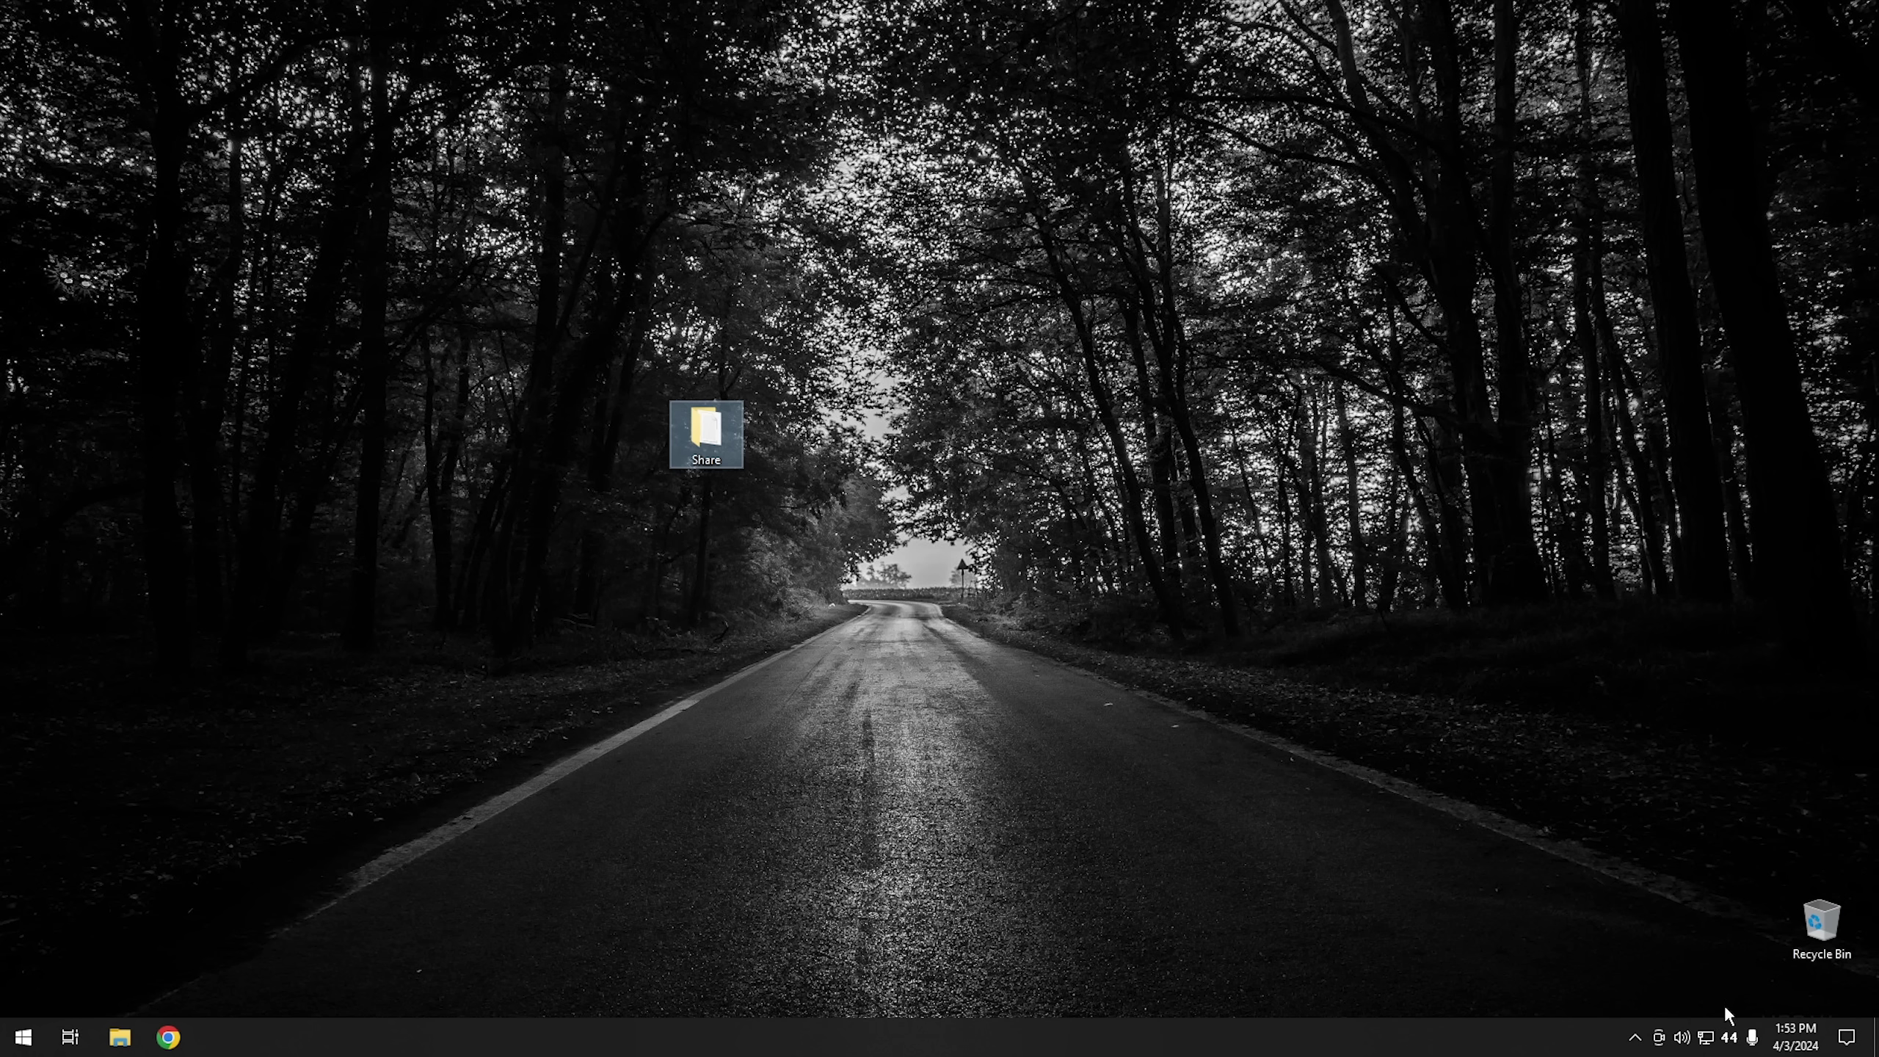
# Open Network & Internet settings and the Network and Sharing Center side by side
pyautogui.rightClick(1705, 1040)
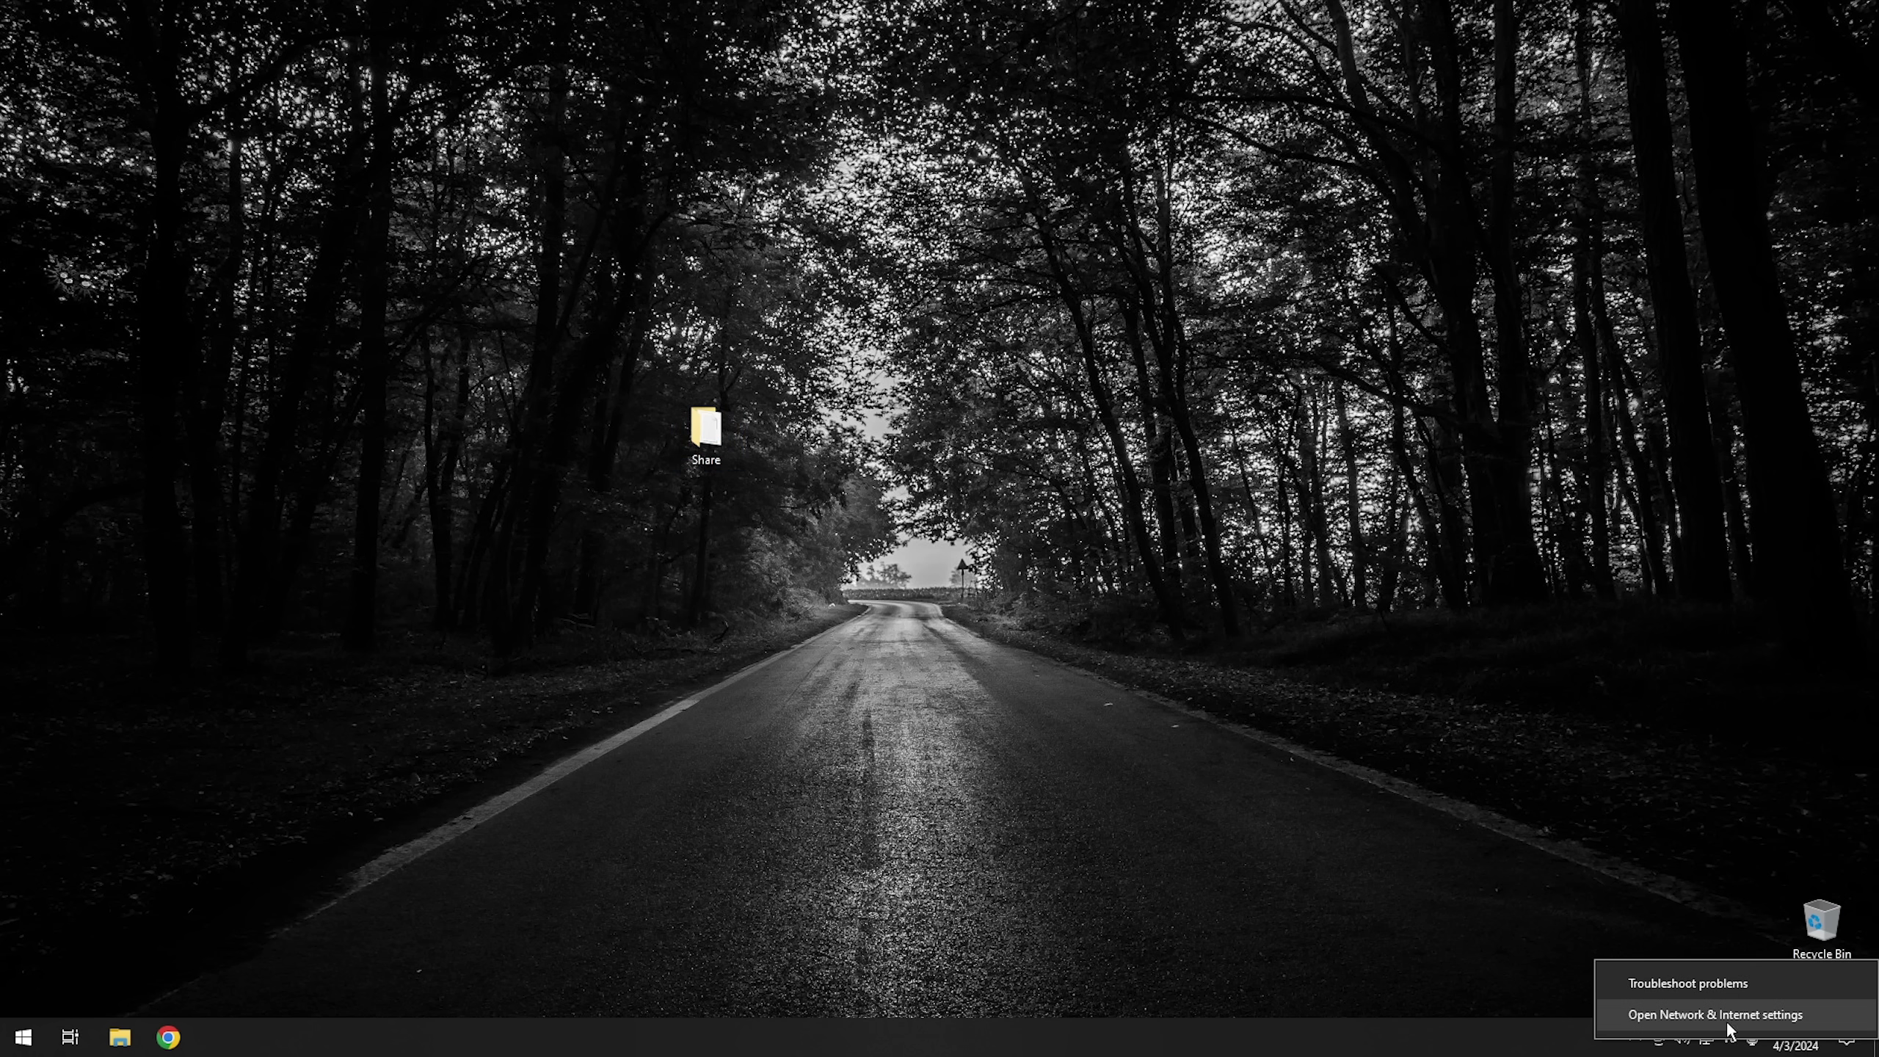
pyautogui.click(1751, 1025)
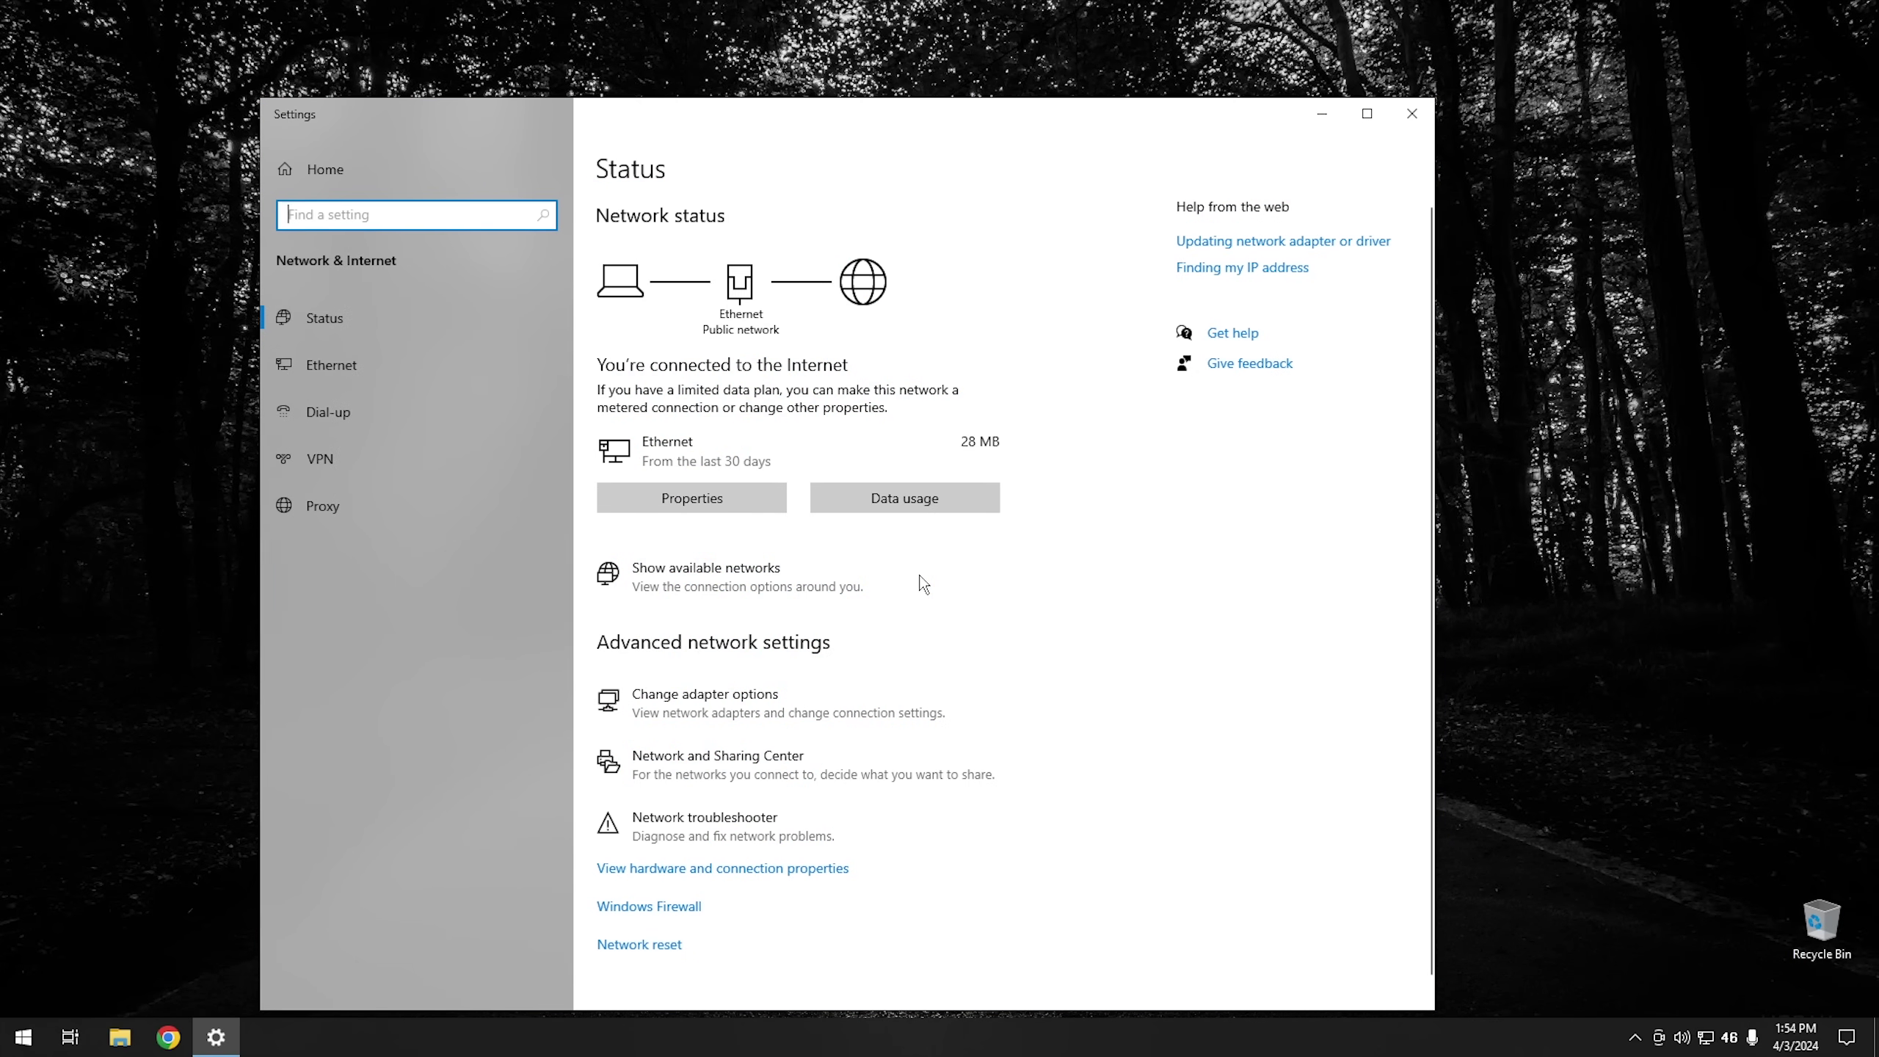
pyautogui.click(700, 772)
pyautogui.moveTo(875, 216); pyautogui.dragTo(899, 256)
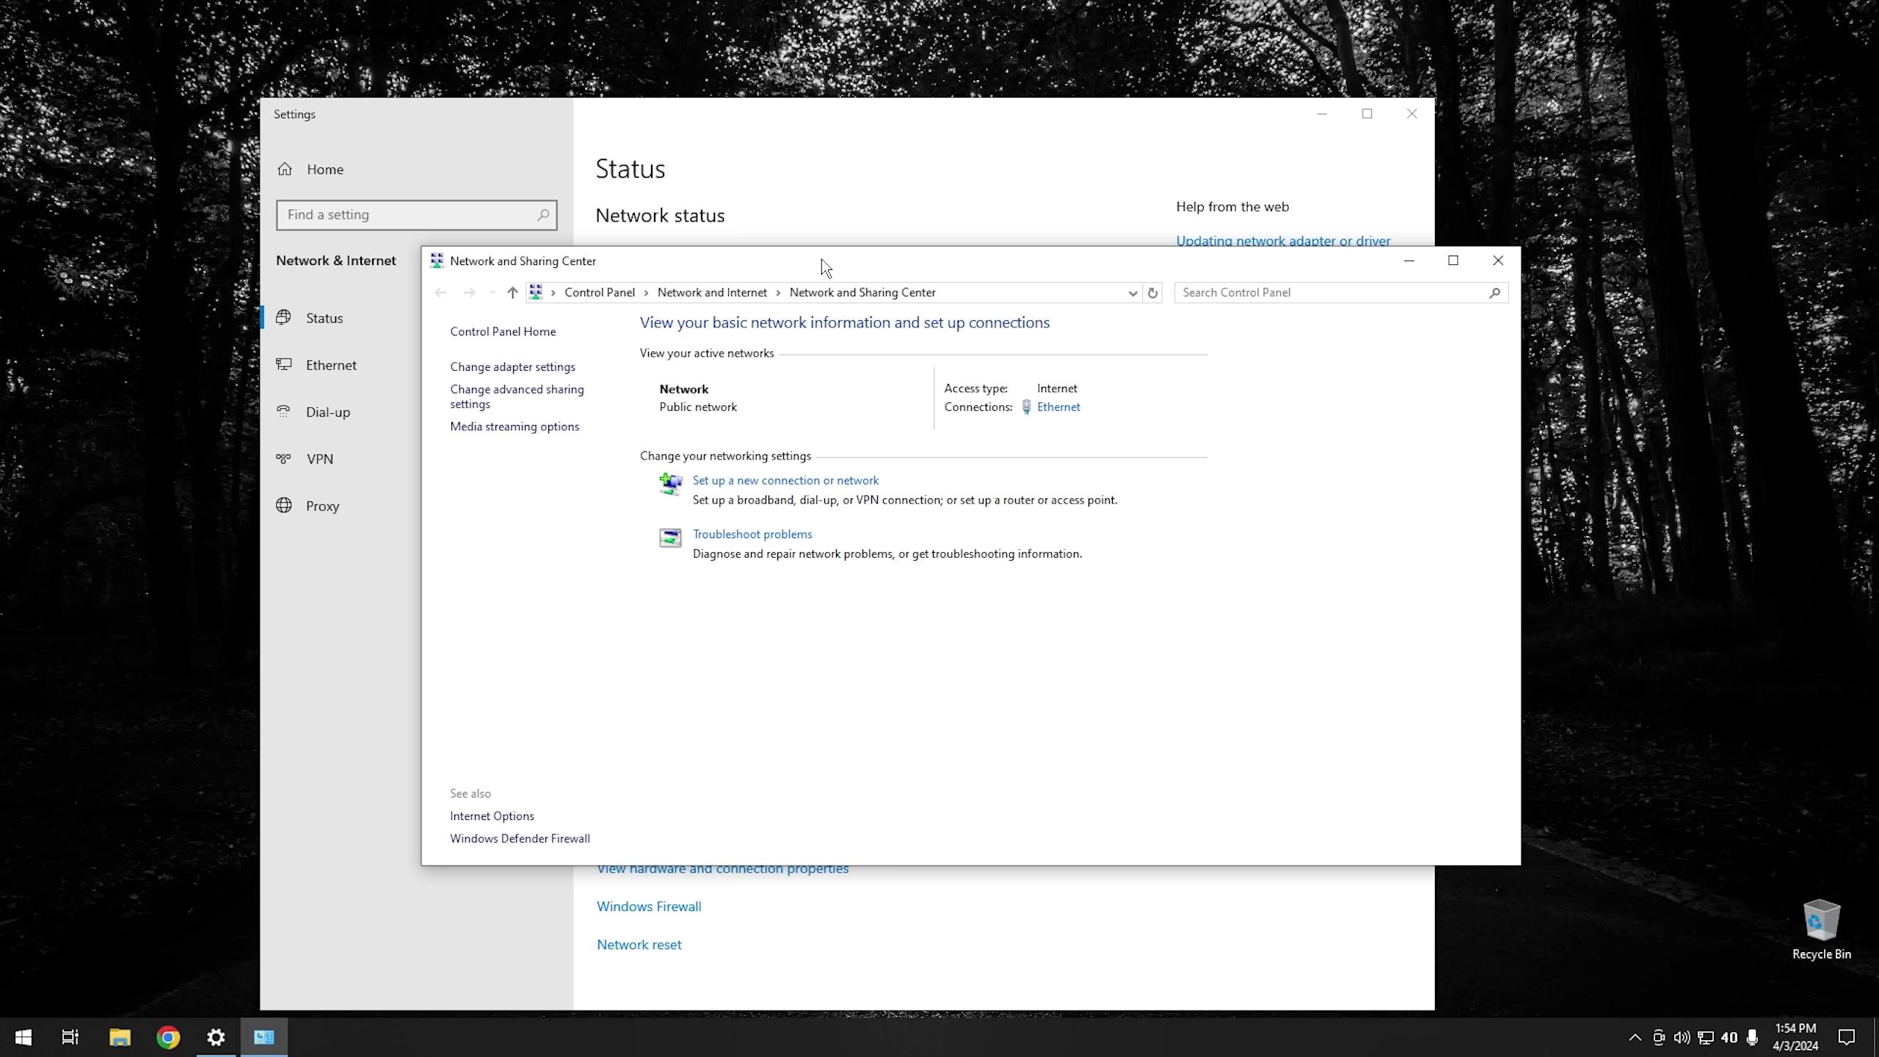
pyautogui.moveTo(822, 262); pyautogui.dragTo(1210, 371)
pyautogui.moveTo(724, 118); pyautogui.dragTo(668, 53)
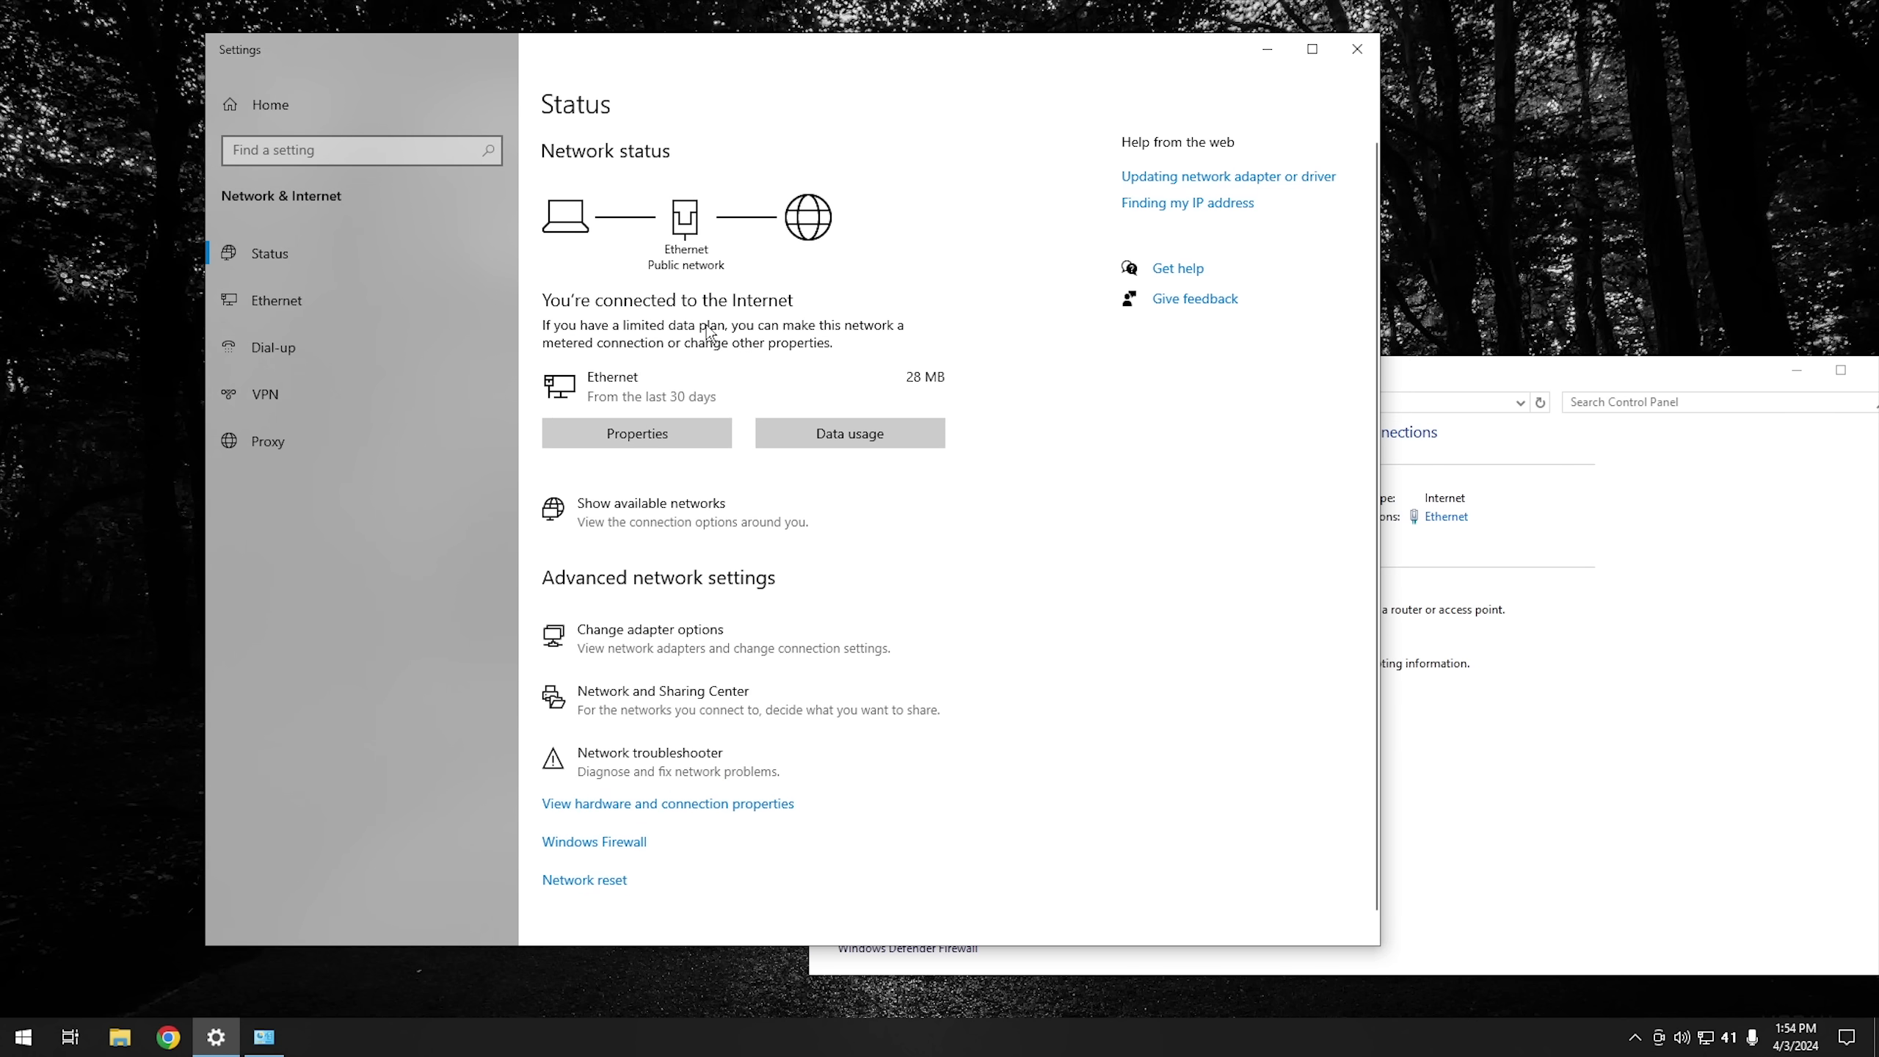
# Set the Ethernet network profile to Private, close Settings, and centre the Sharing Center
pyautogui.click(288, 299)
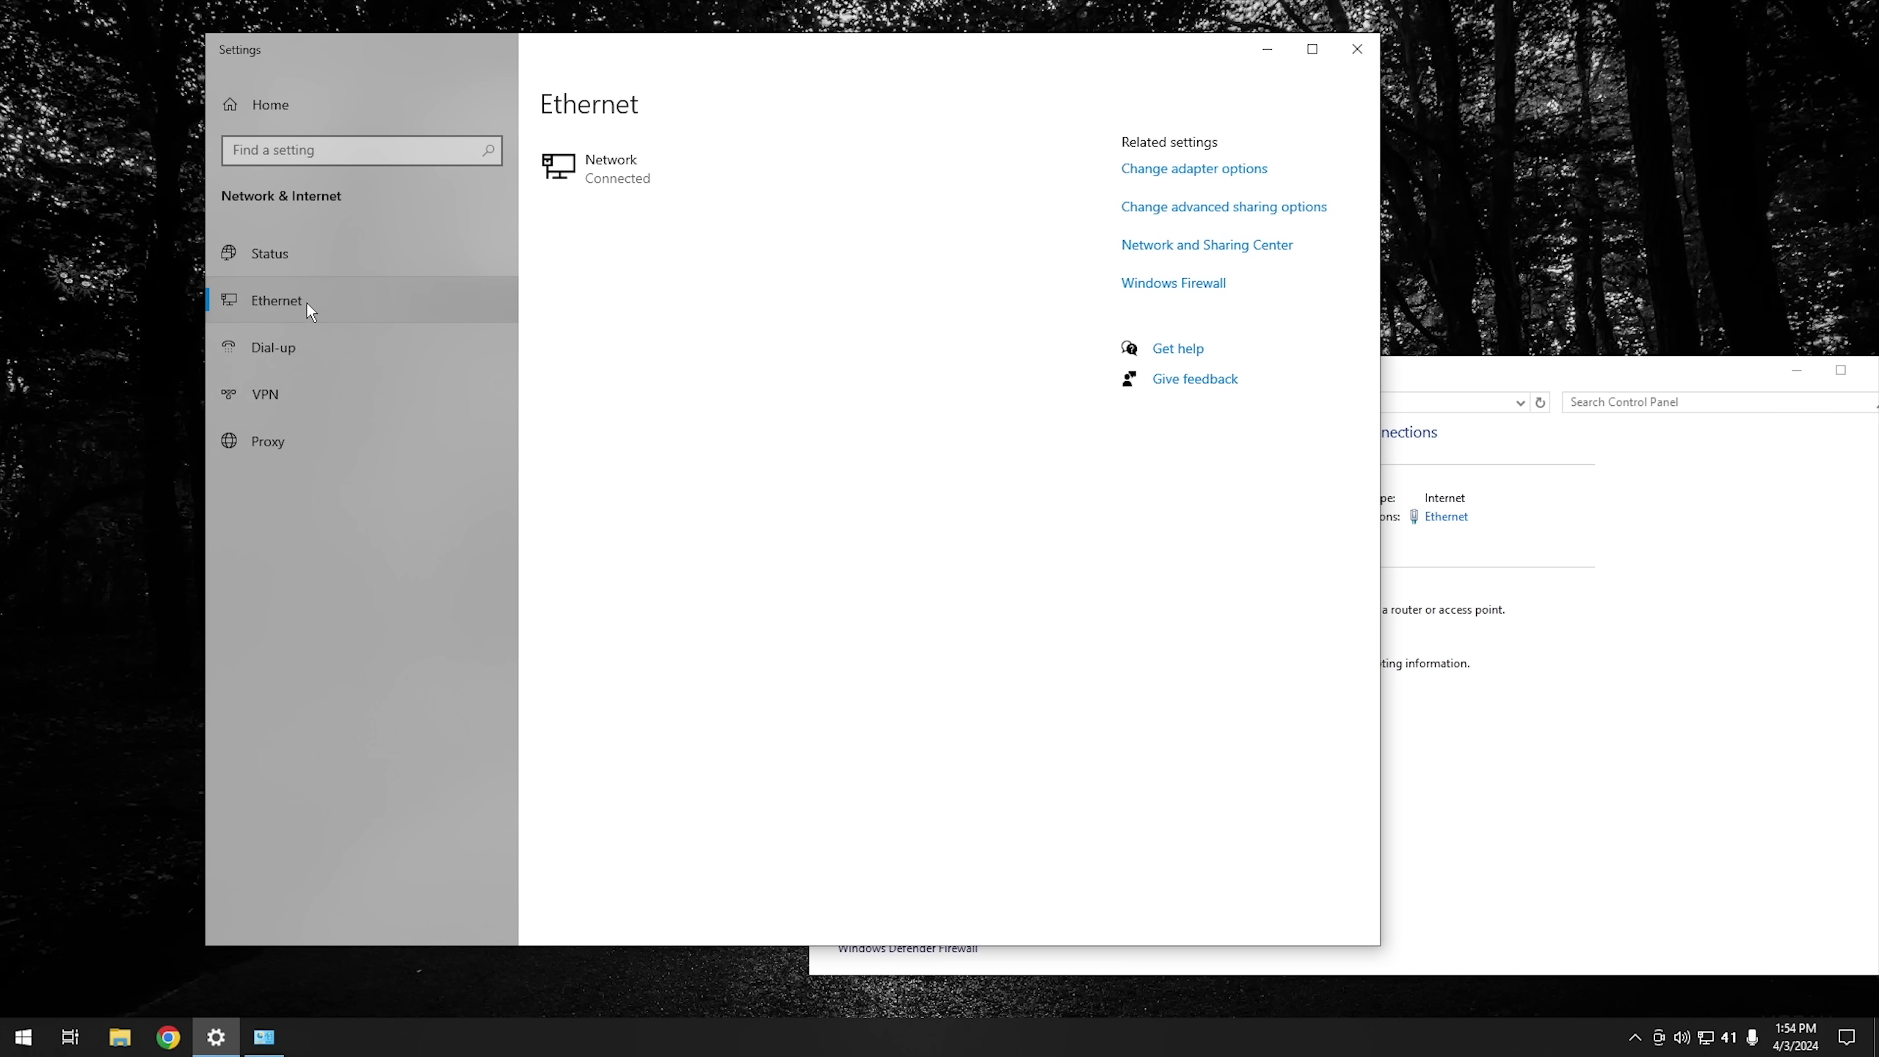
pyautogui.click(616, 171)
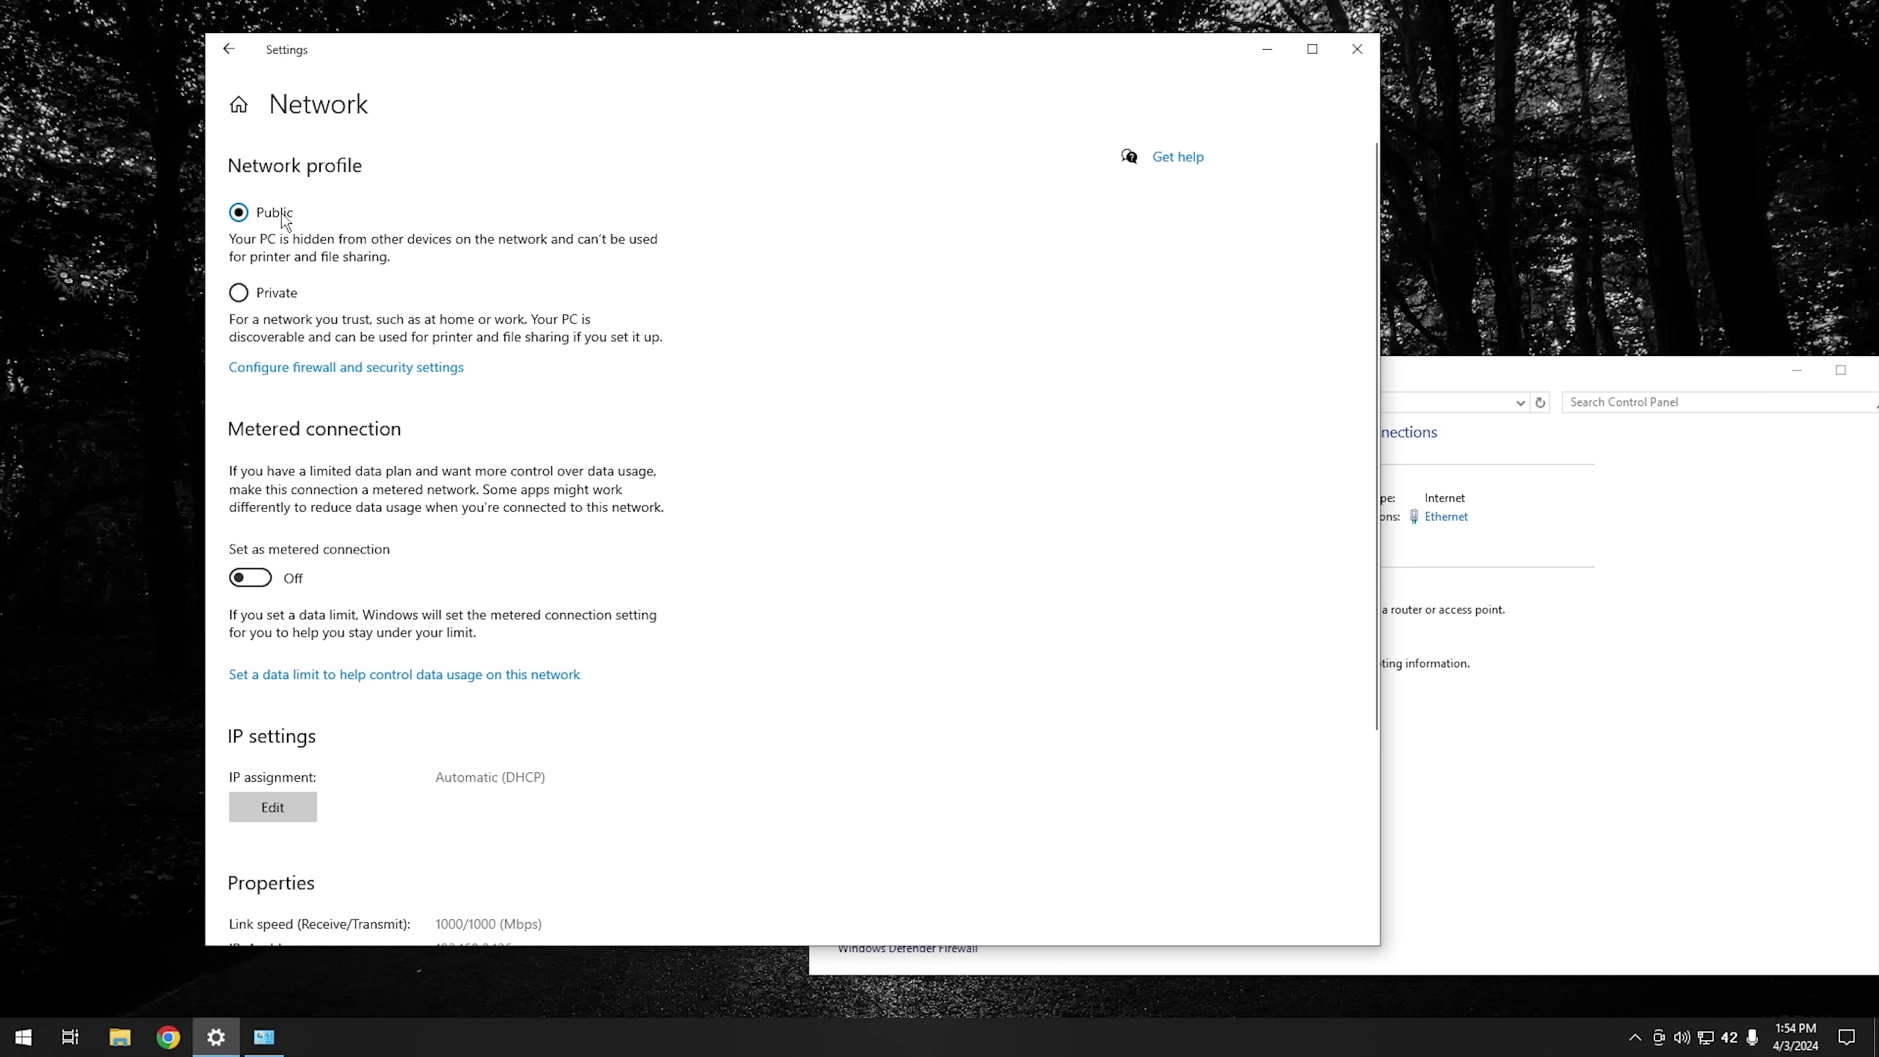
pyautogui.click(240, 293)
pyautogui.click(1357, 49)
pyautogui.moveTo(1420, 377); pyautogui.dragTo(1010, 213)
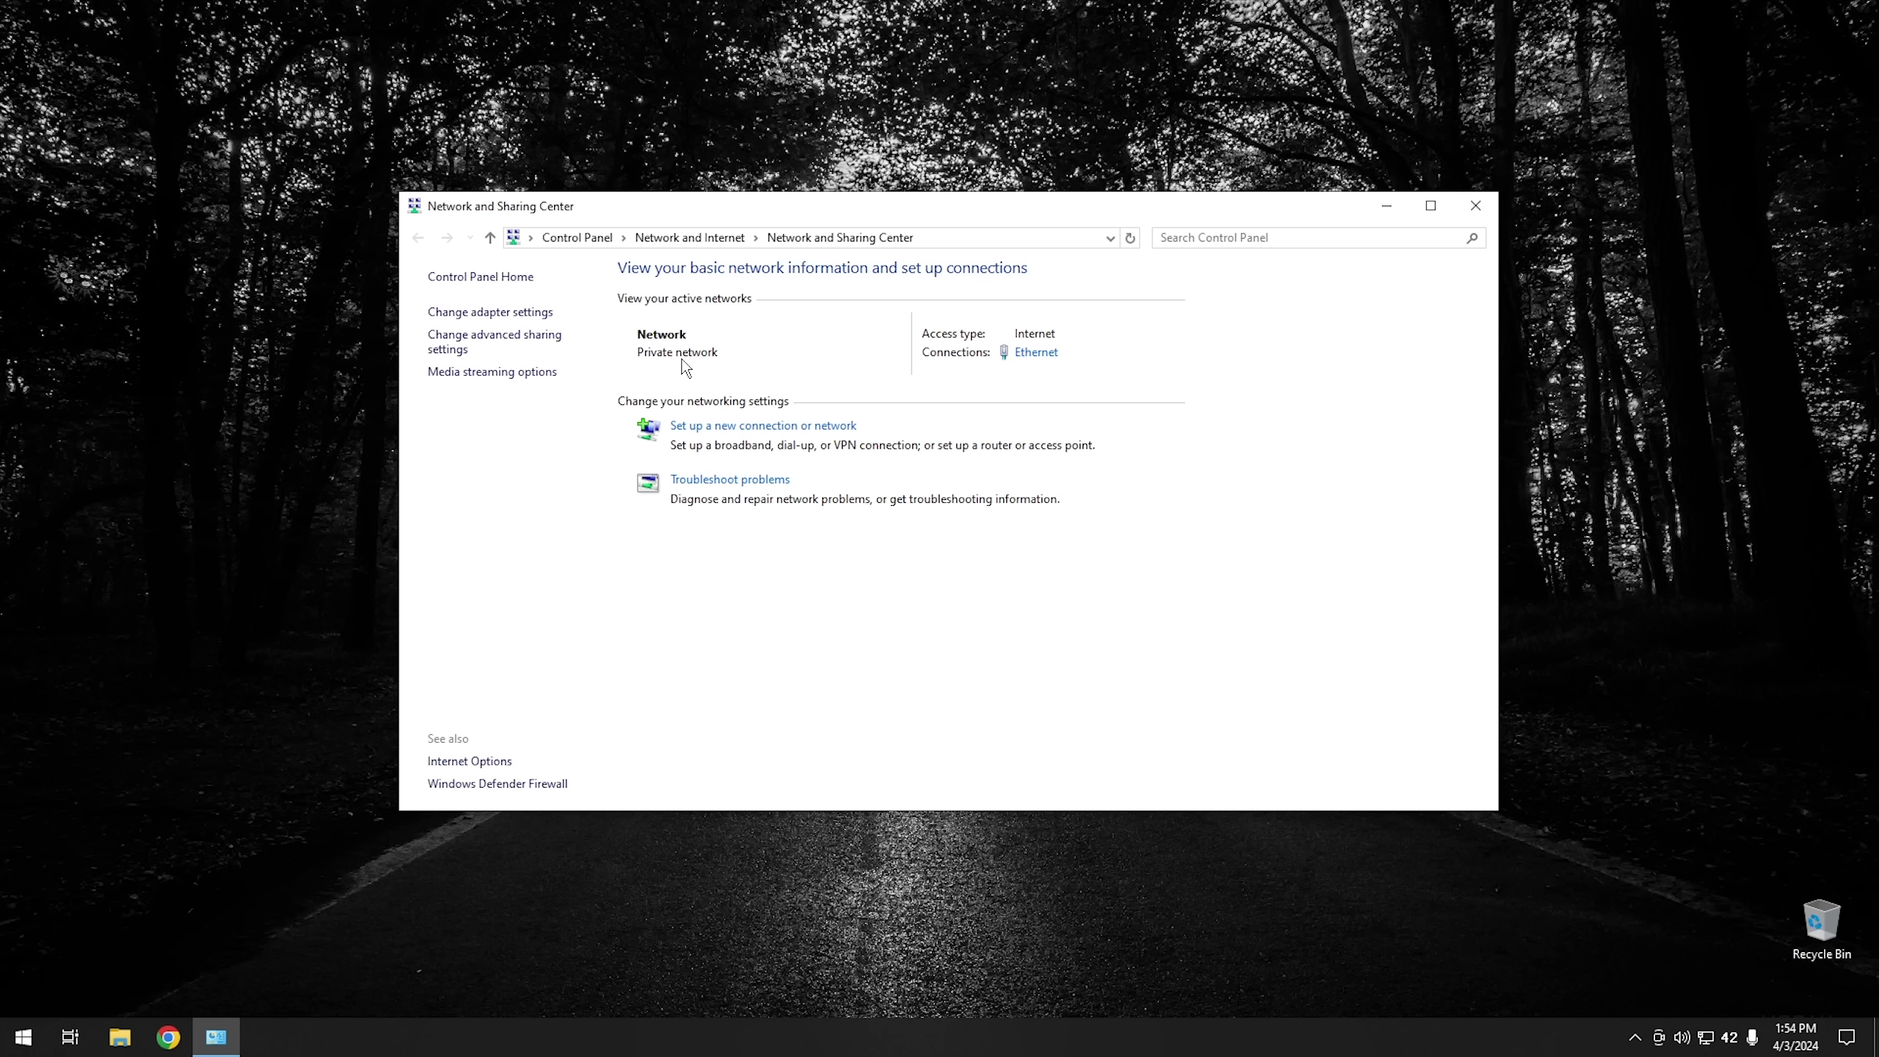
# Turn on file and printer sharing and Public folder sharing, save, and close the window
pyautogui.click(488, 346)
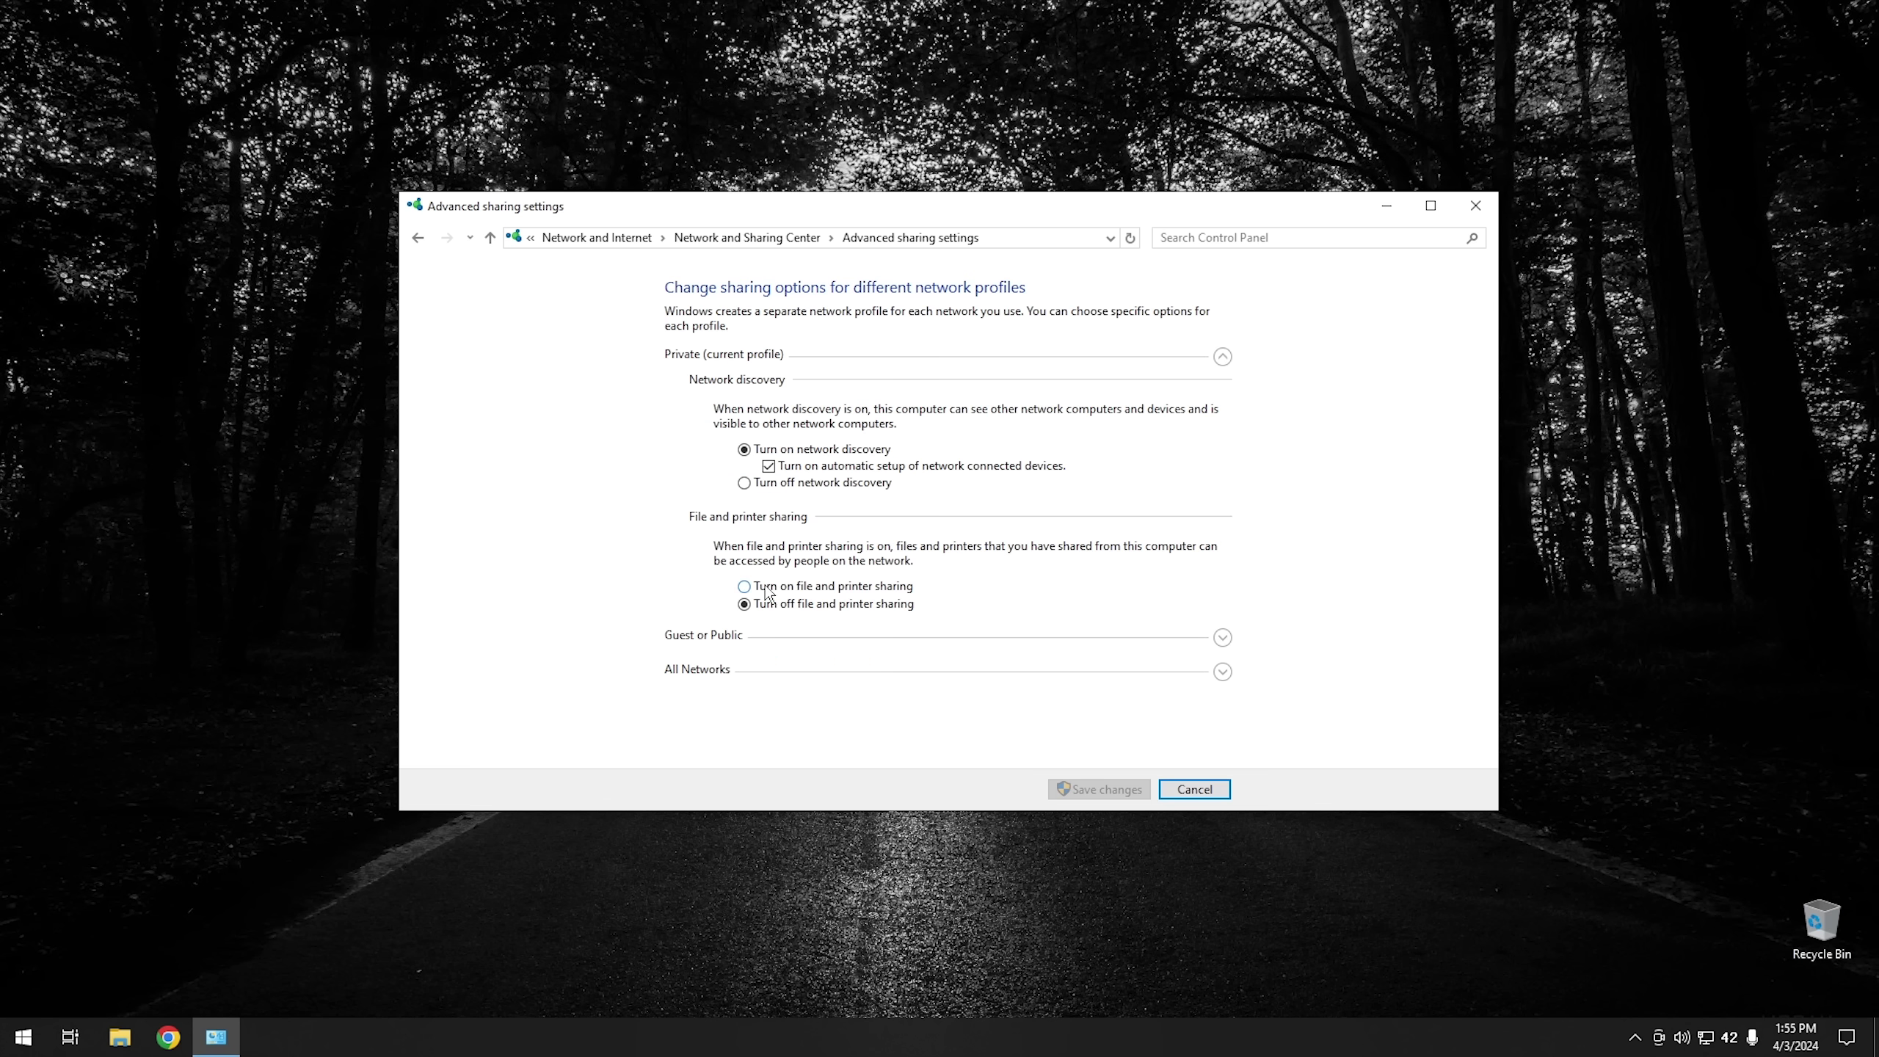
pyautogui.click(782, 588)
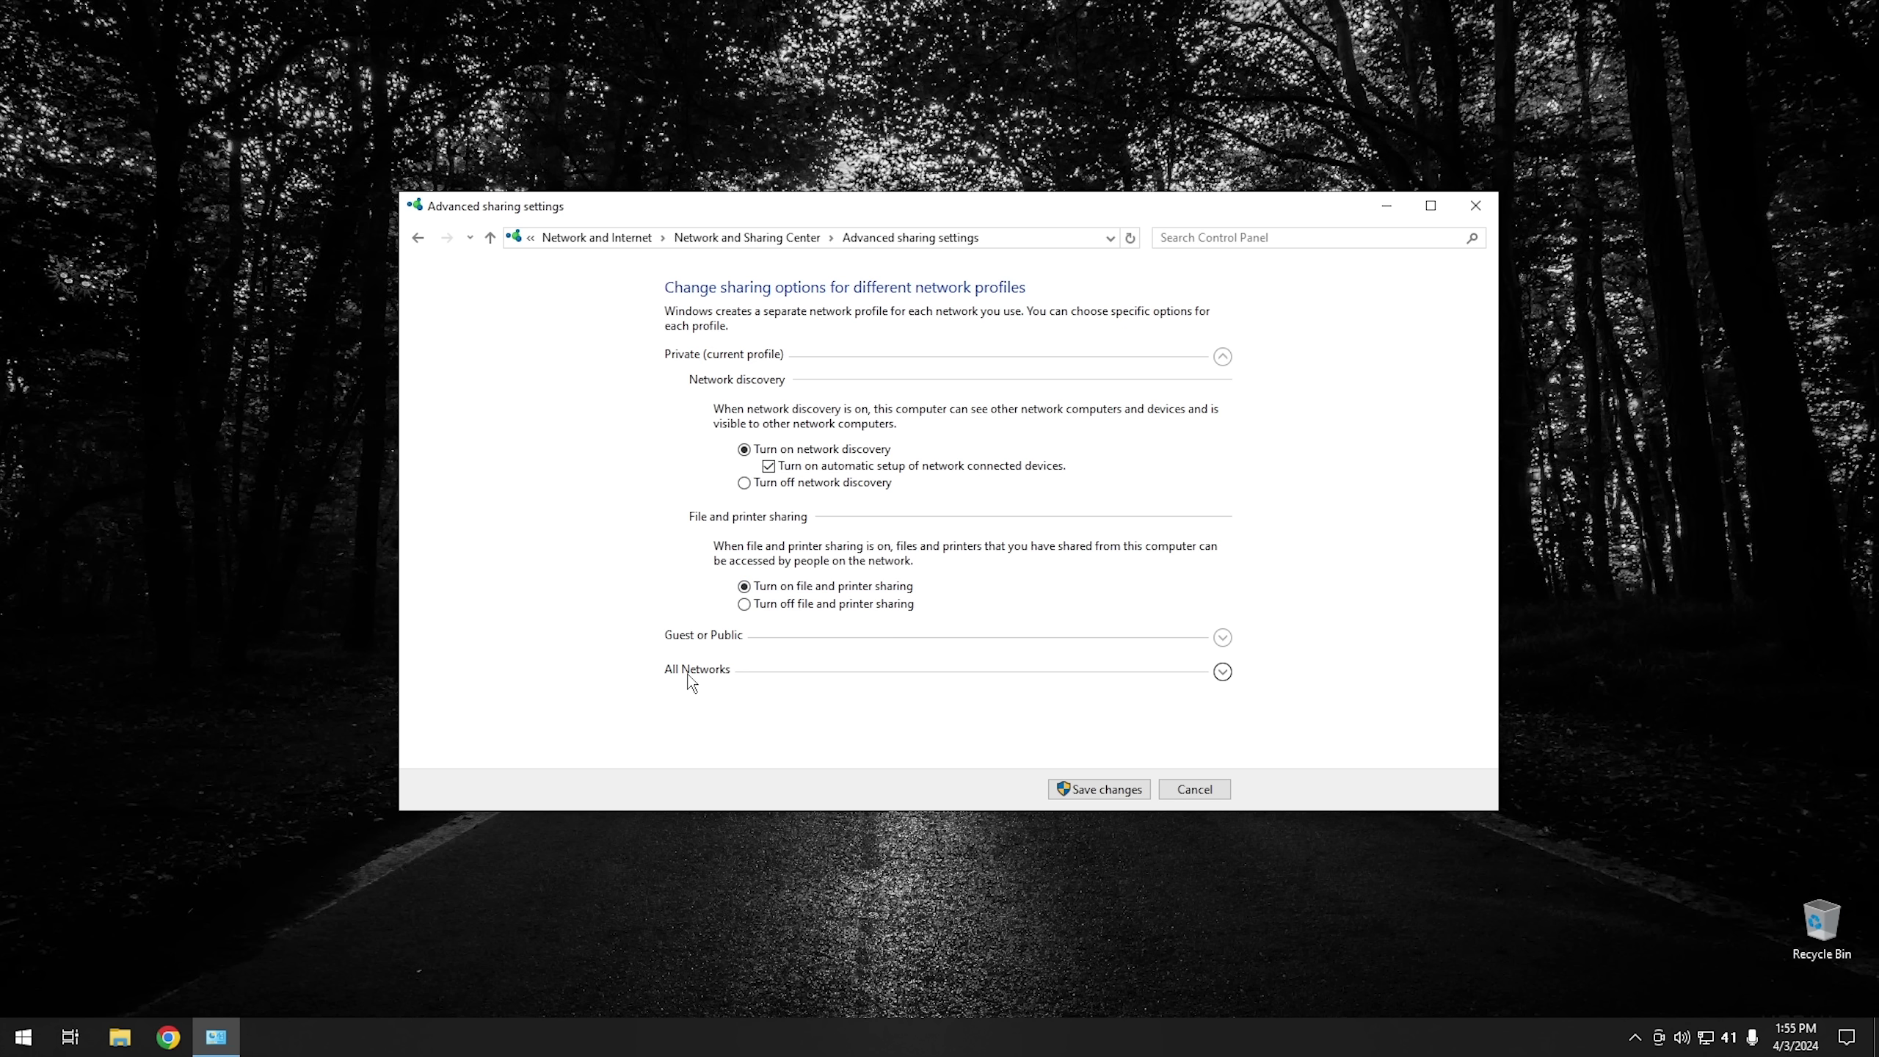
pyautogui.click(1222, 671)
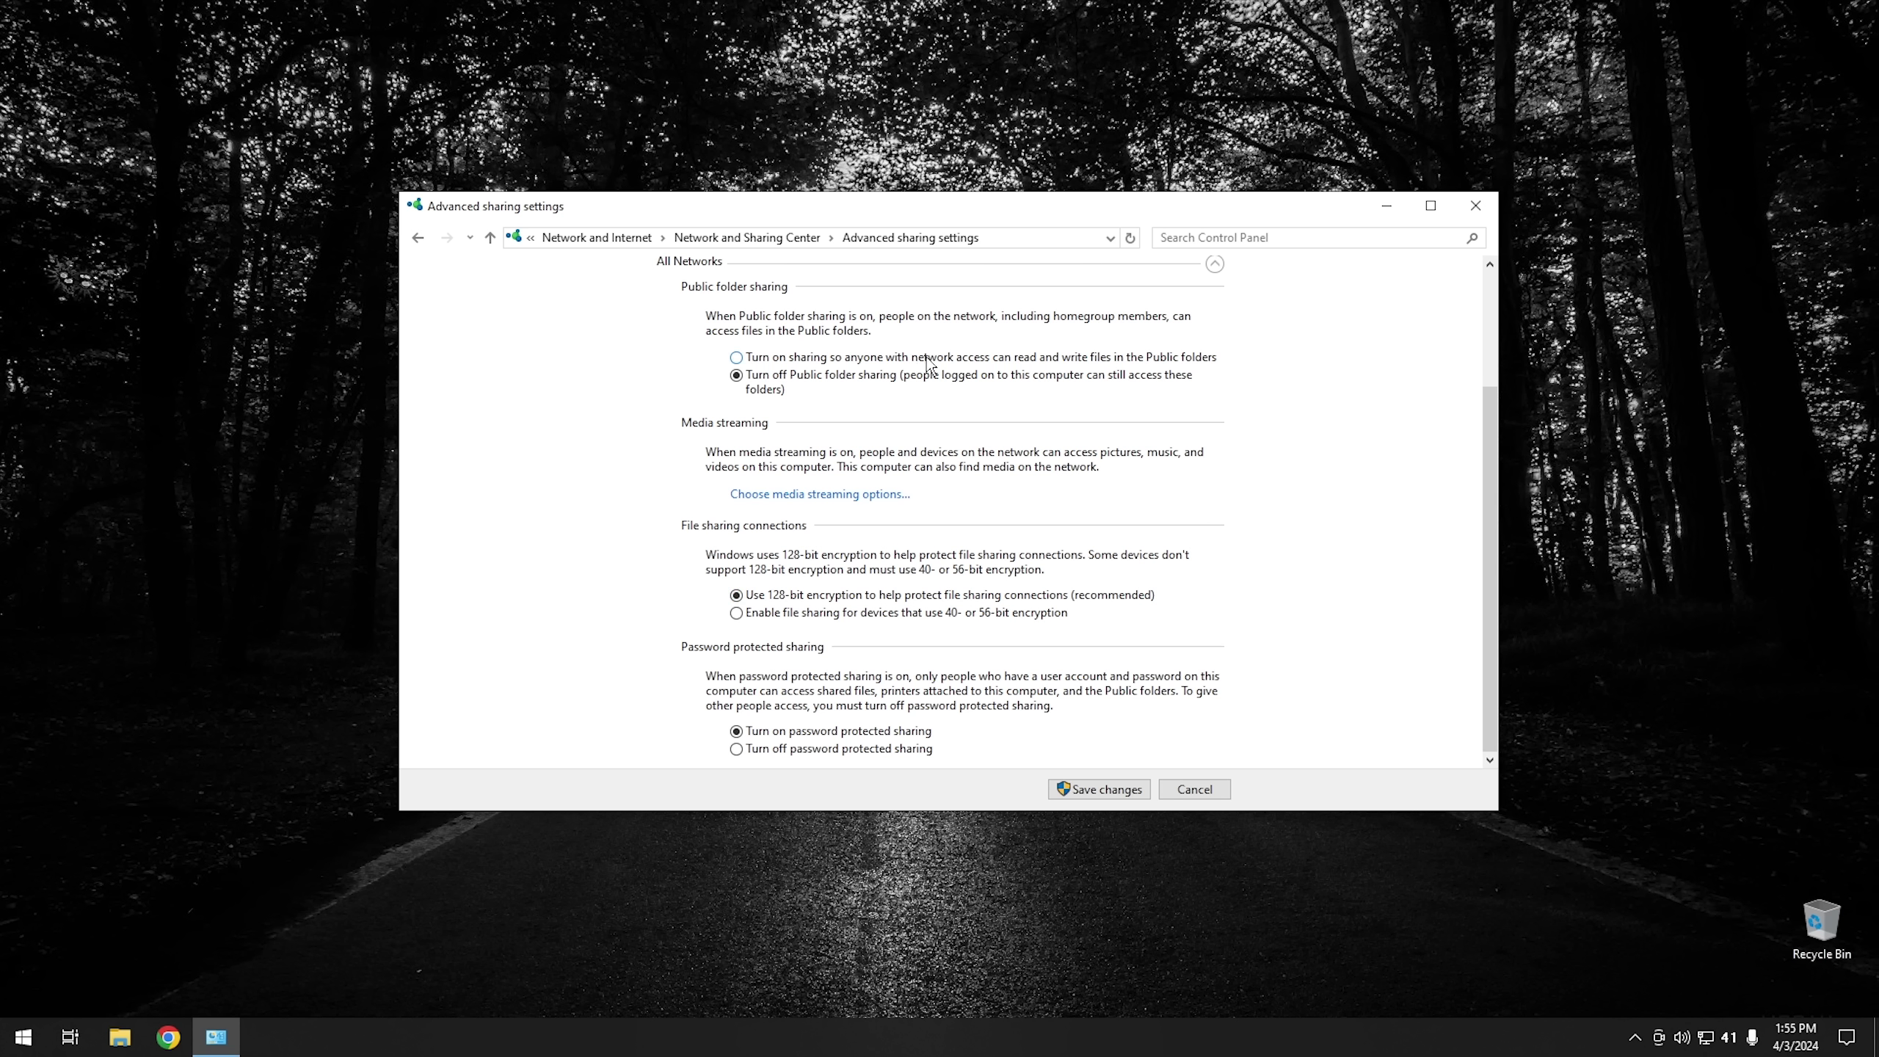
pyautogui.click(771, 361)
pyautogui.click(1110, 789)
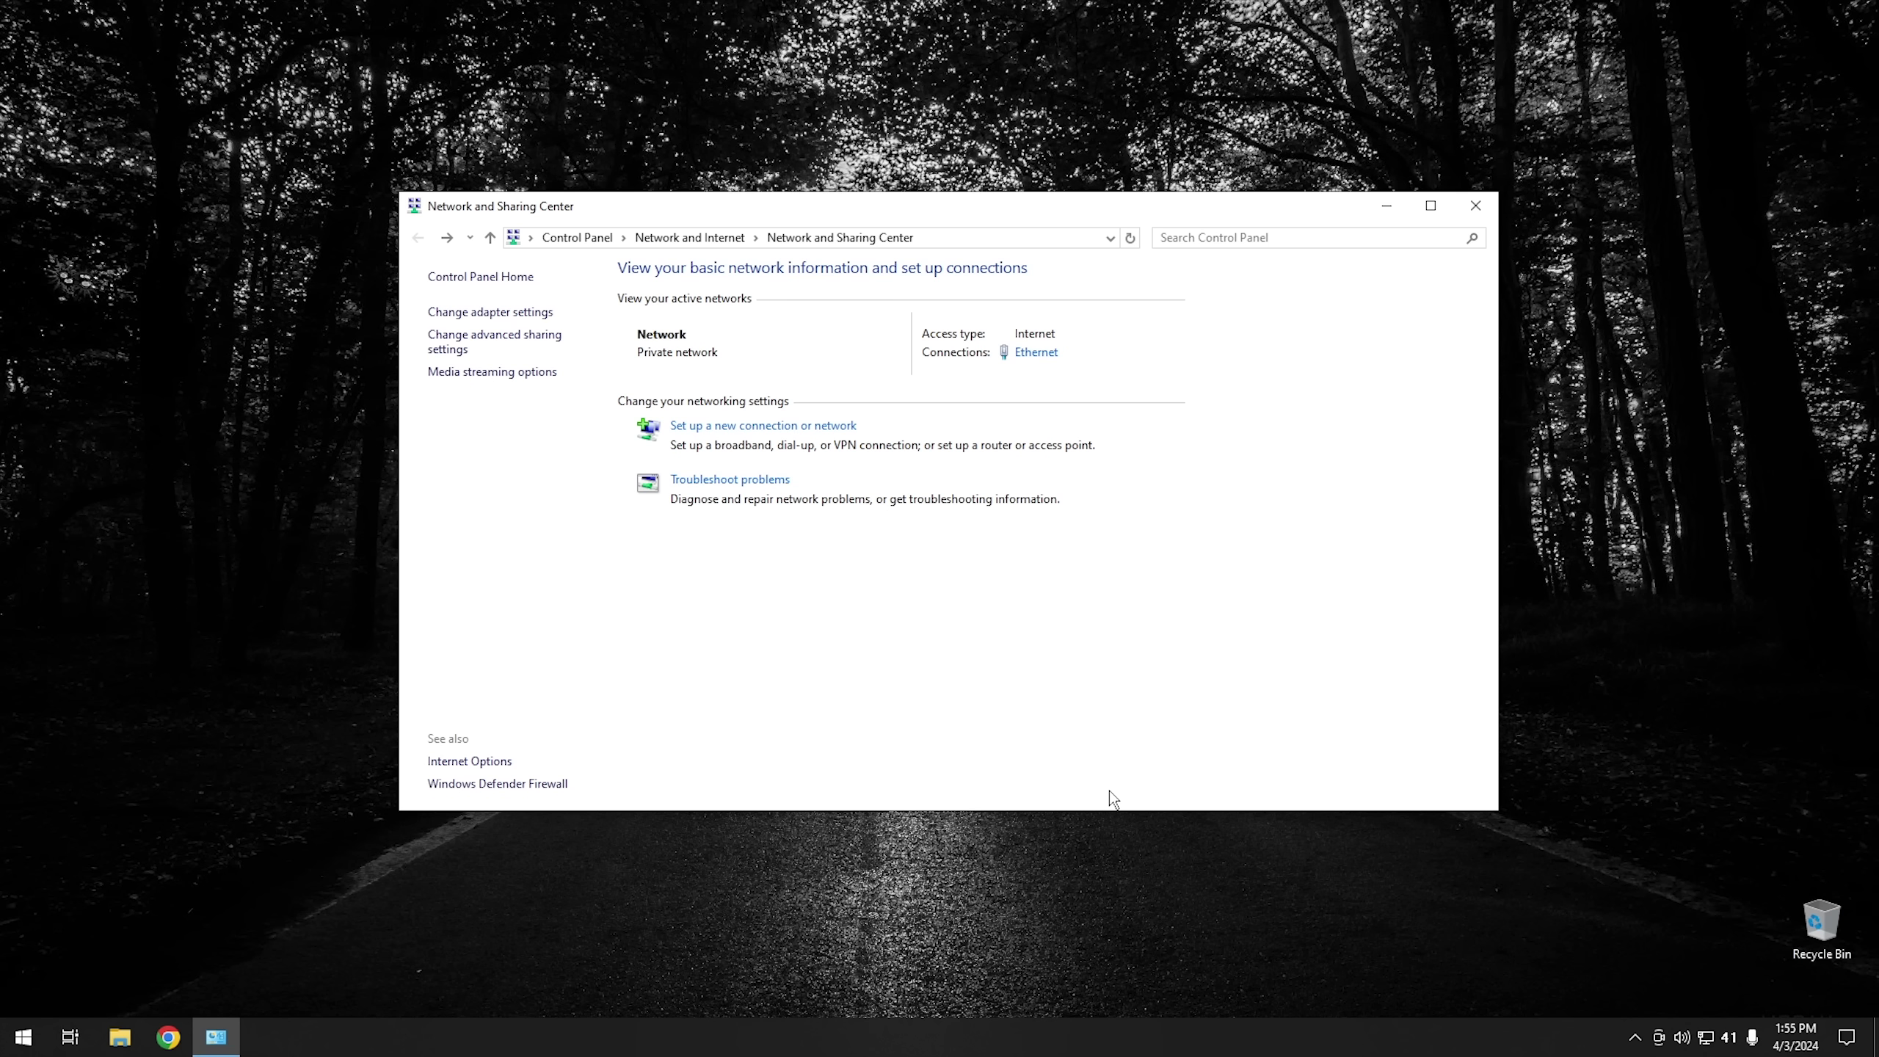
pyautogui.click(1477, 206)
pyautogui.click(712, 444)
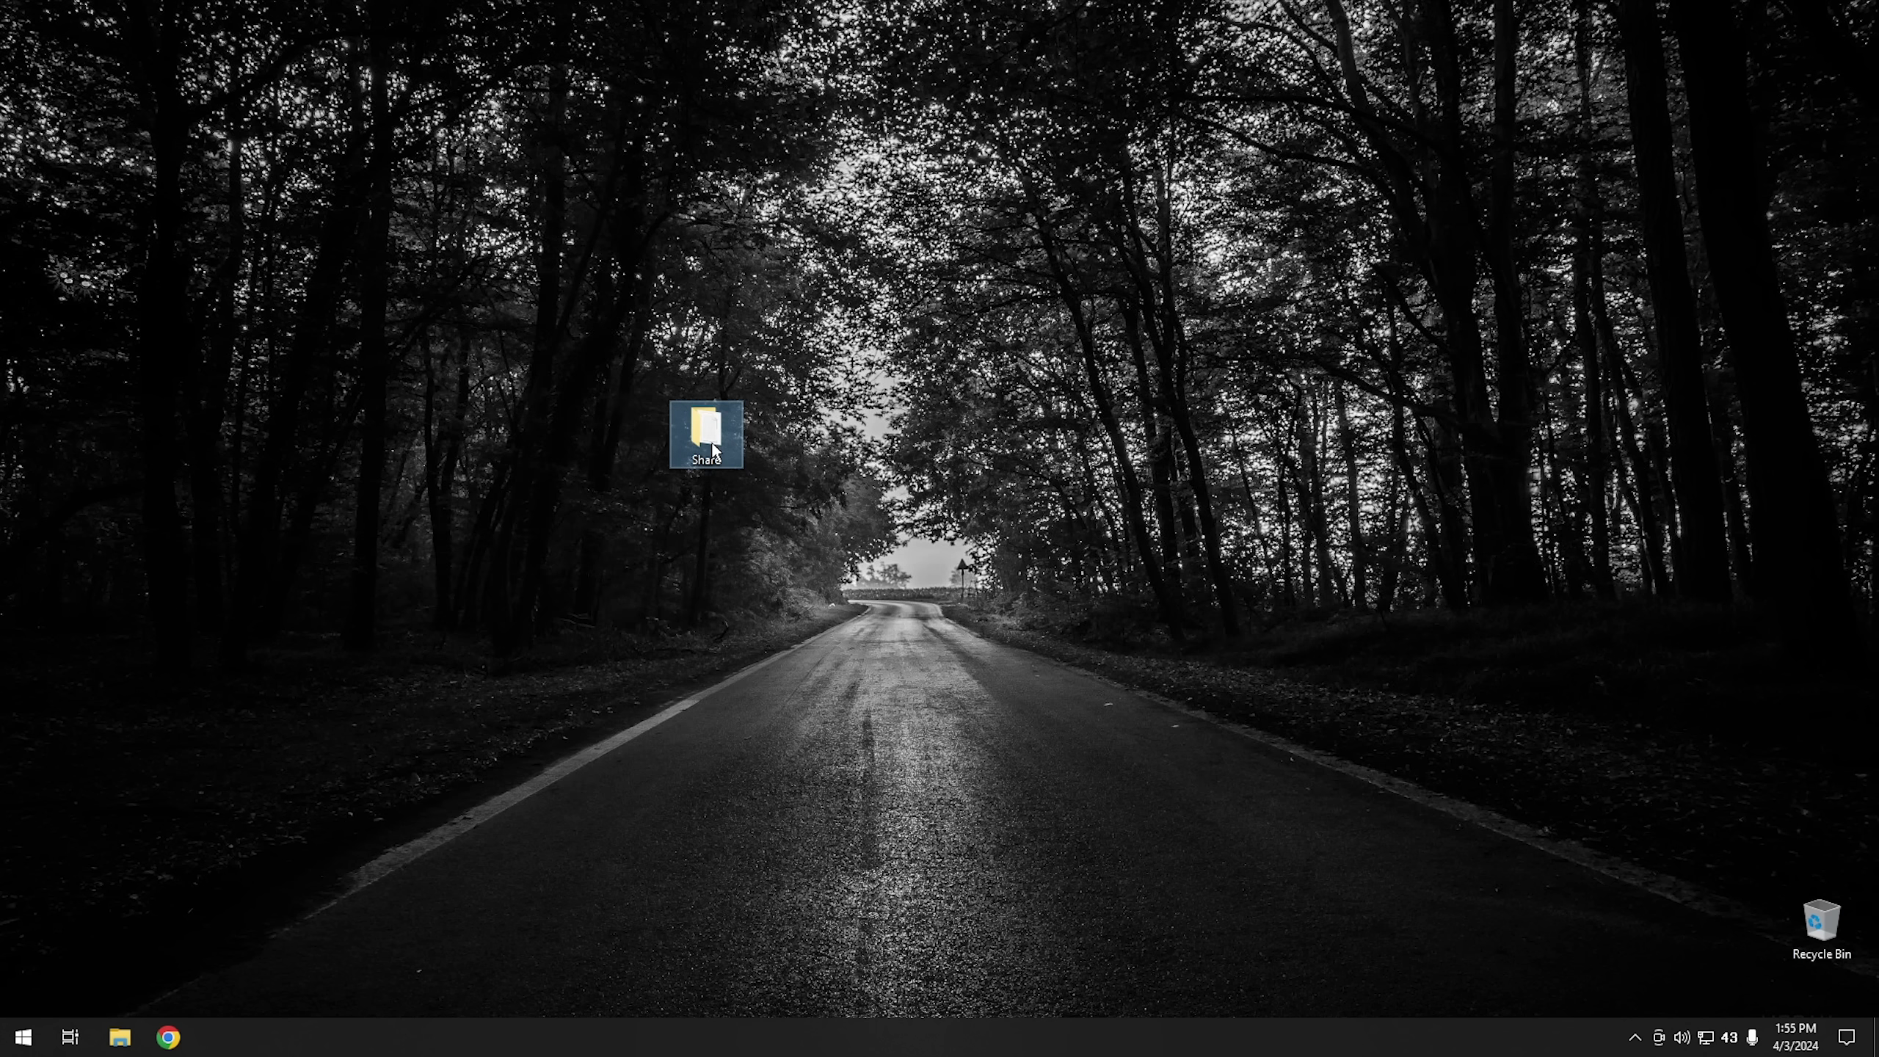
# Review the existing Security permissions in the Share folder's properties
pyautogui.rightClick(713, 446)
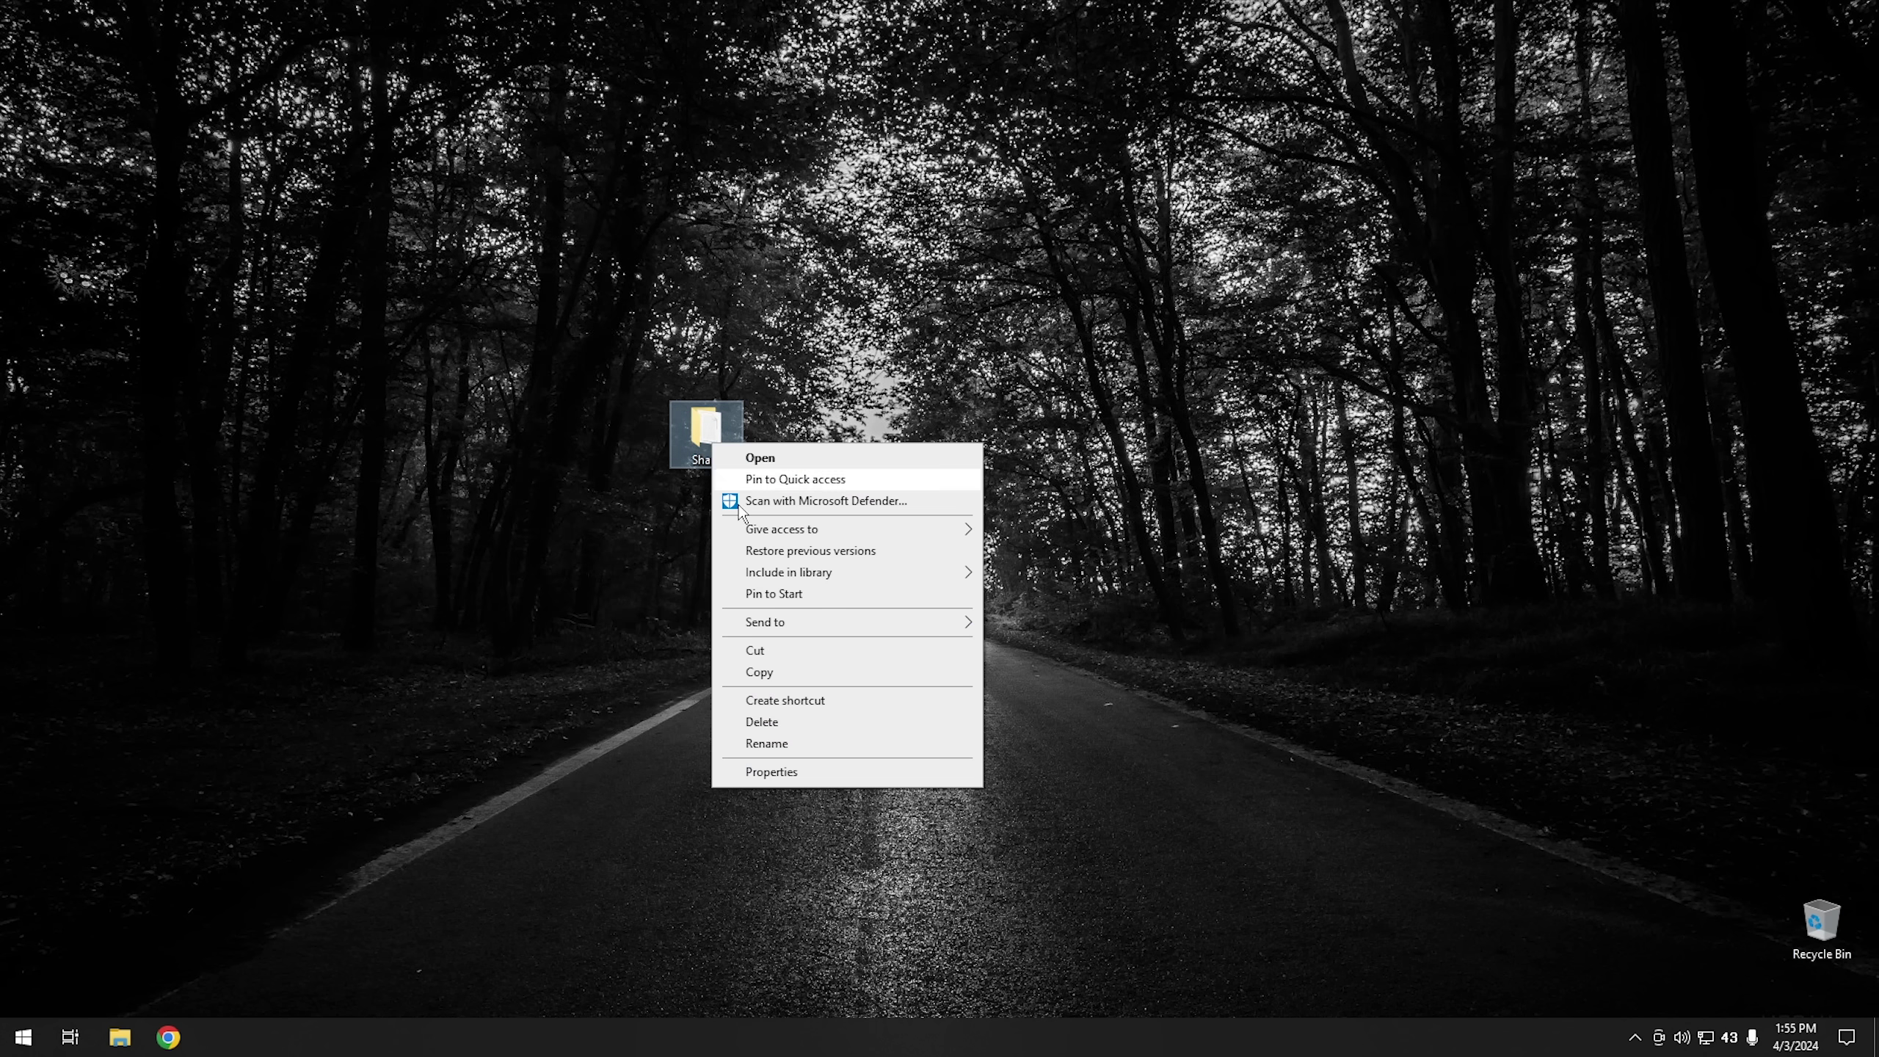
pyautogui.click(786, 780)
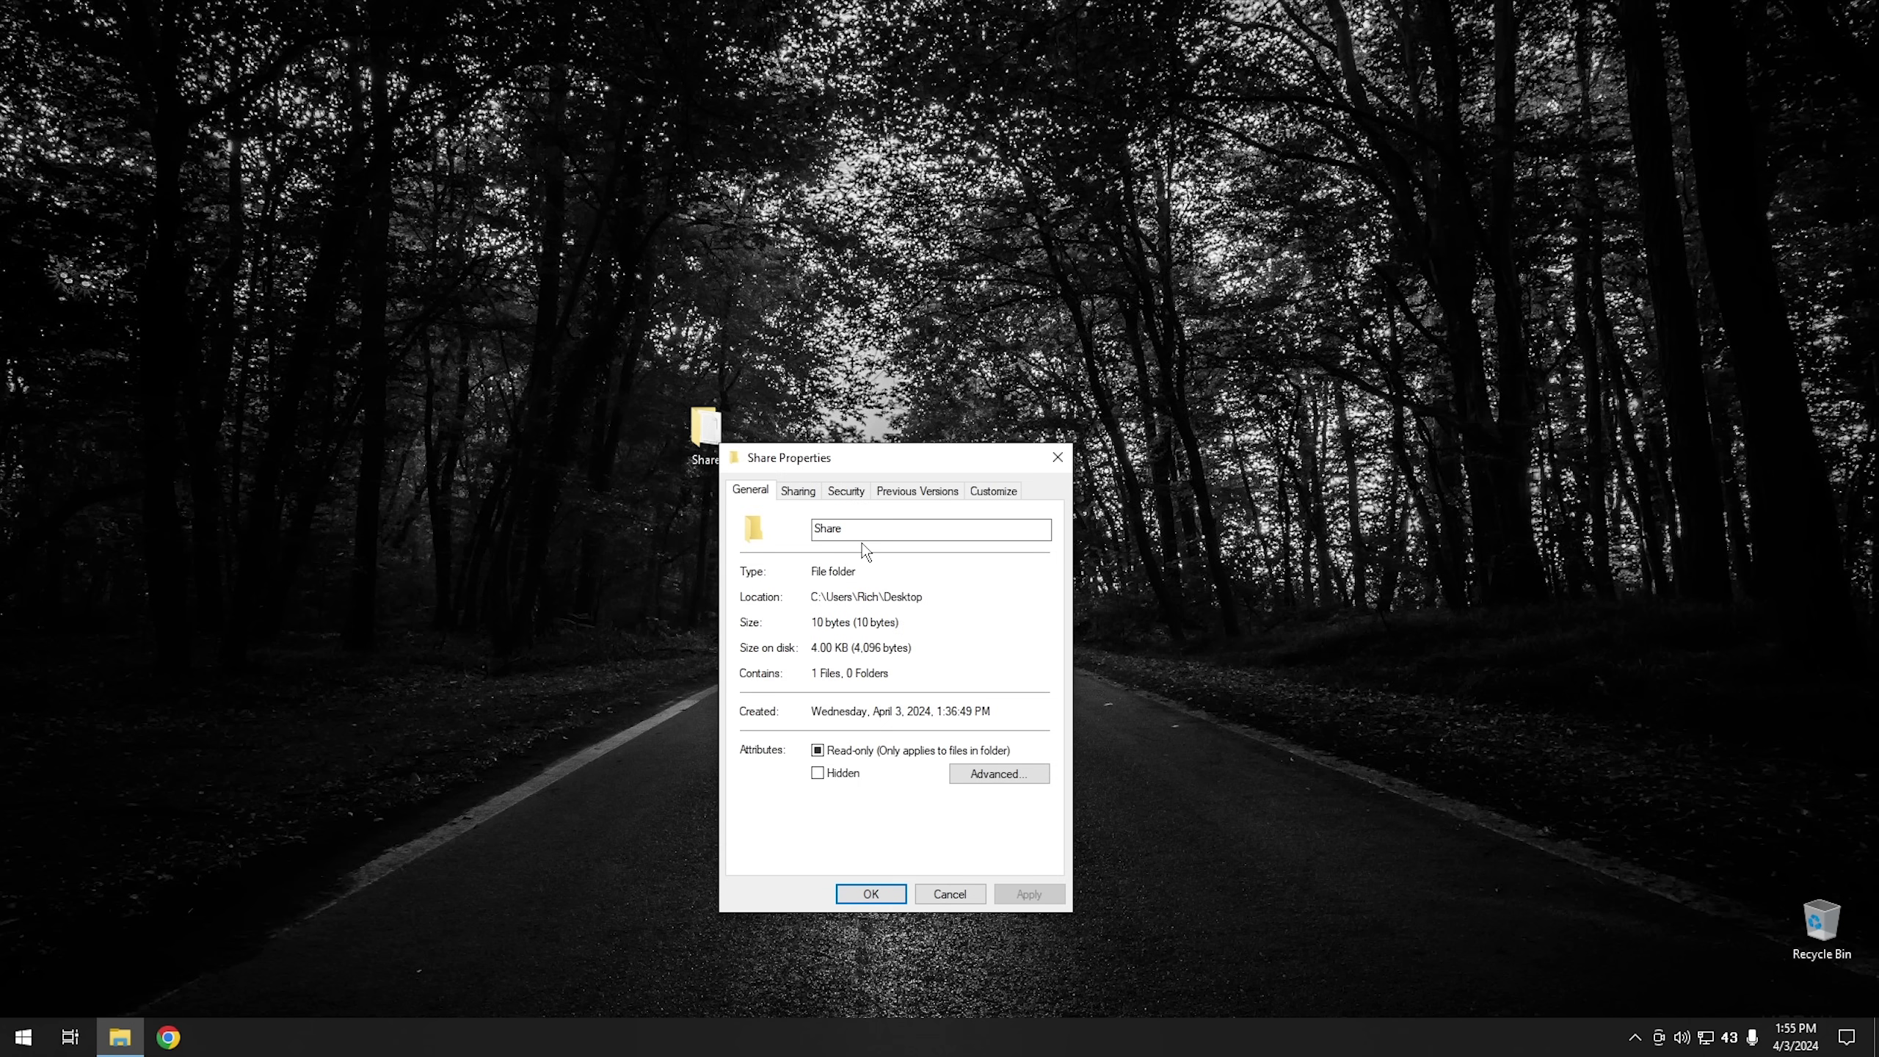
pyautogui.click(846, 494)
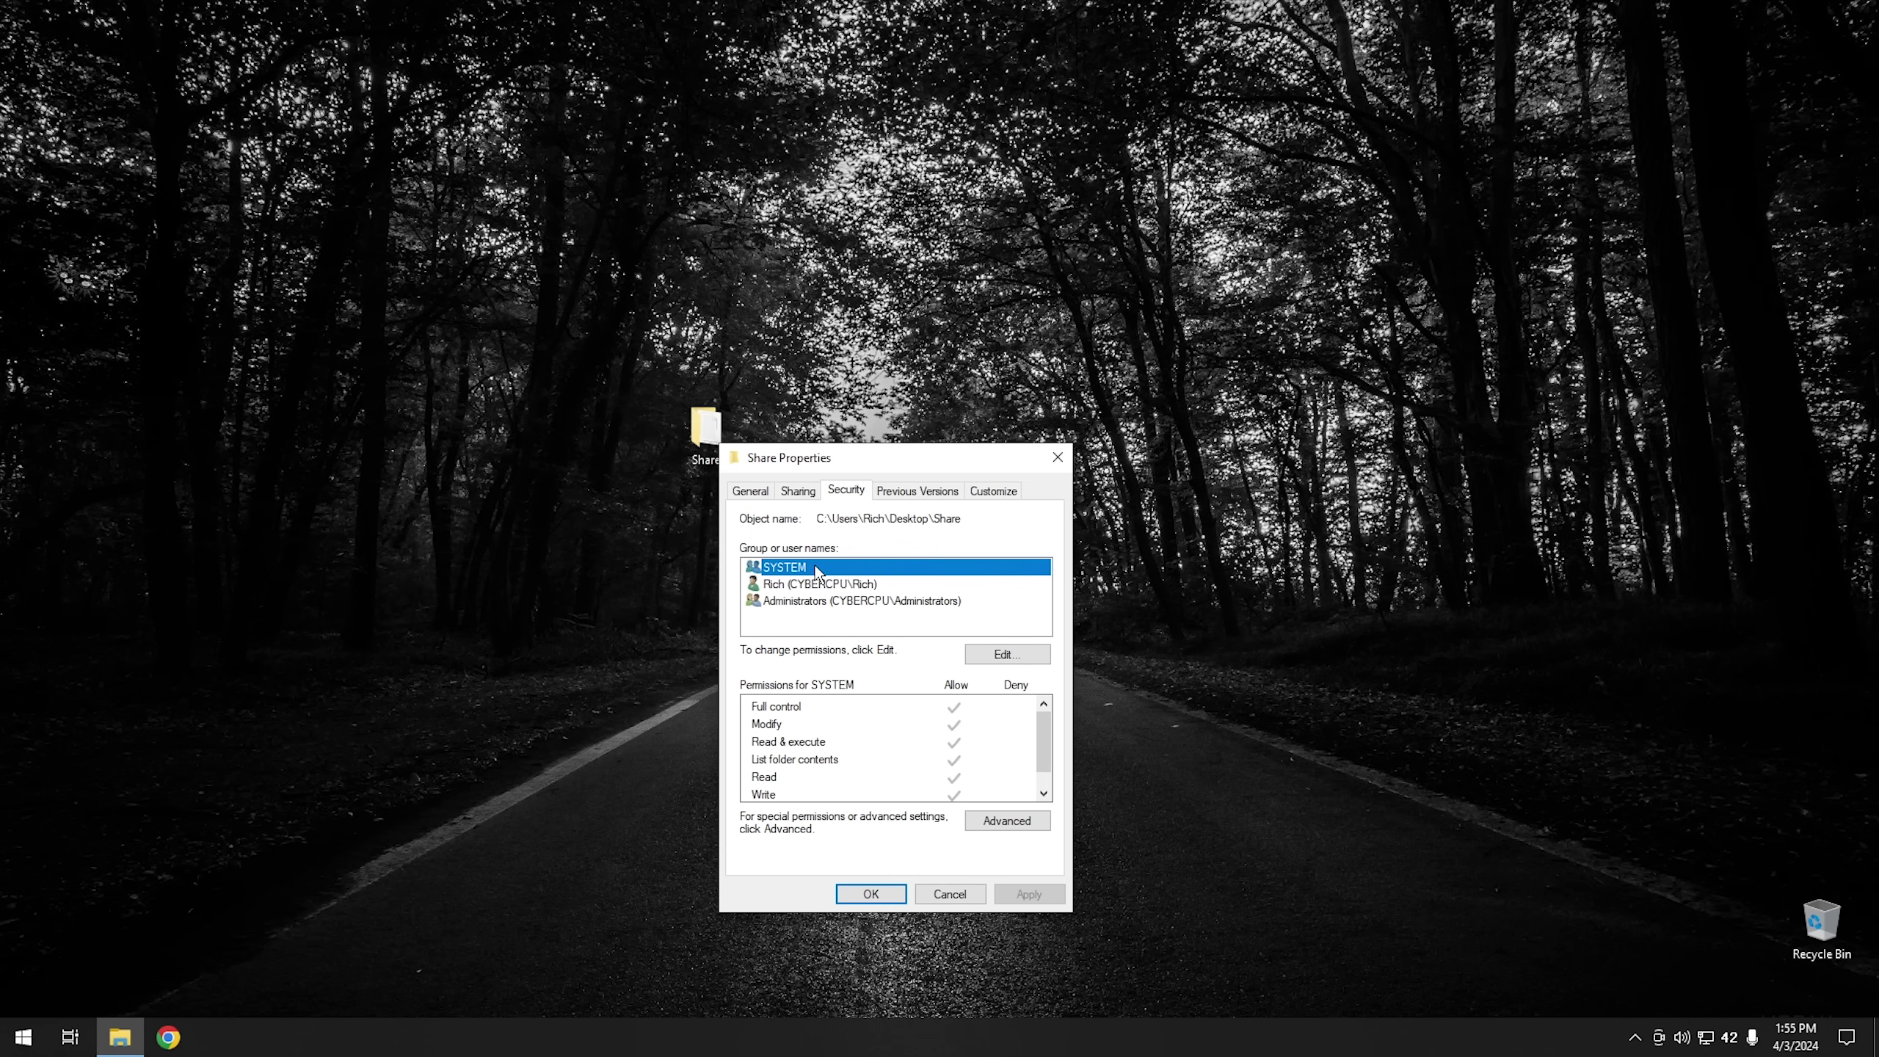
pyautogui.click(775, 588)
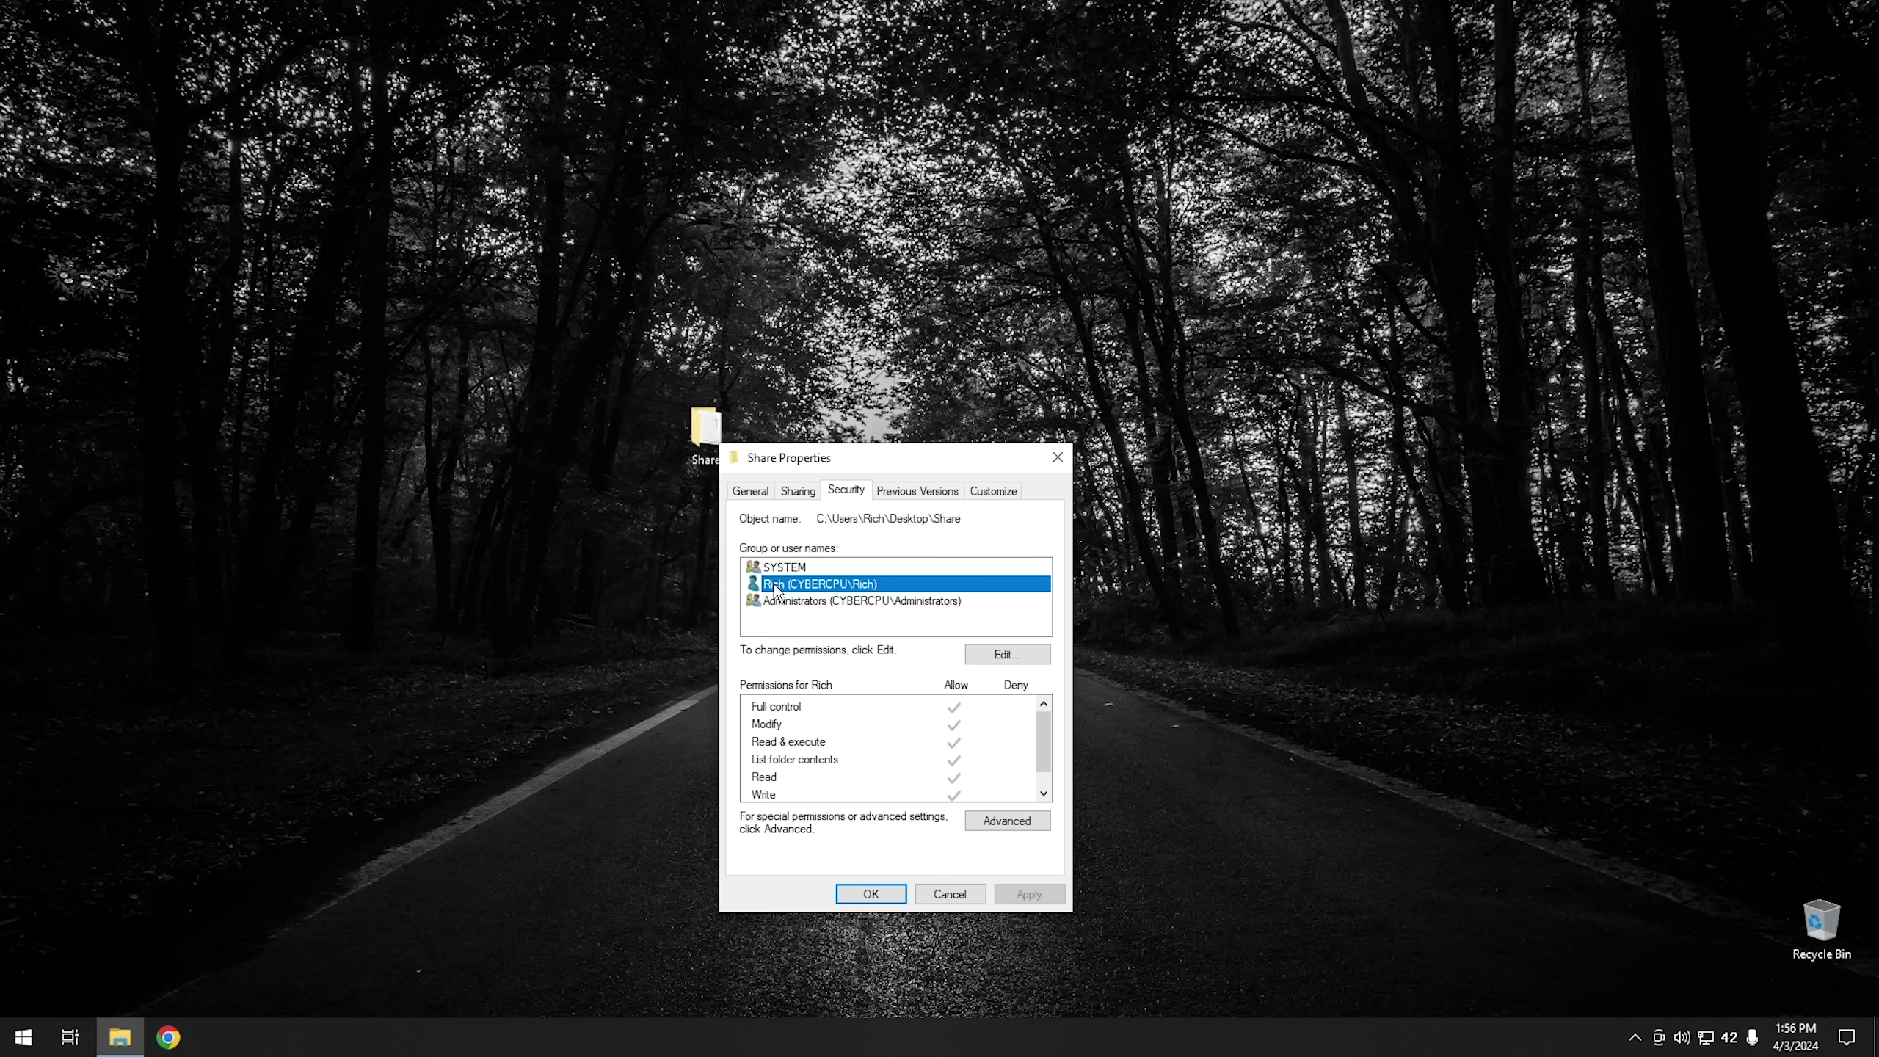
pyautogui.click(800, 605)
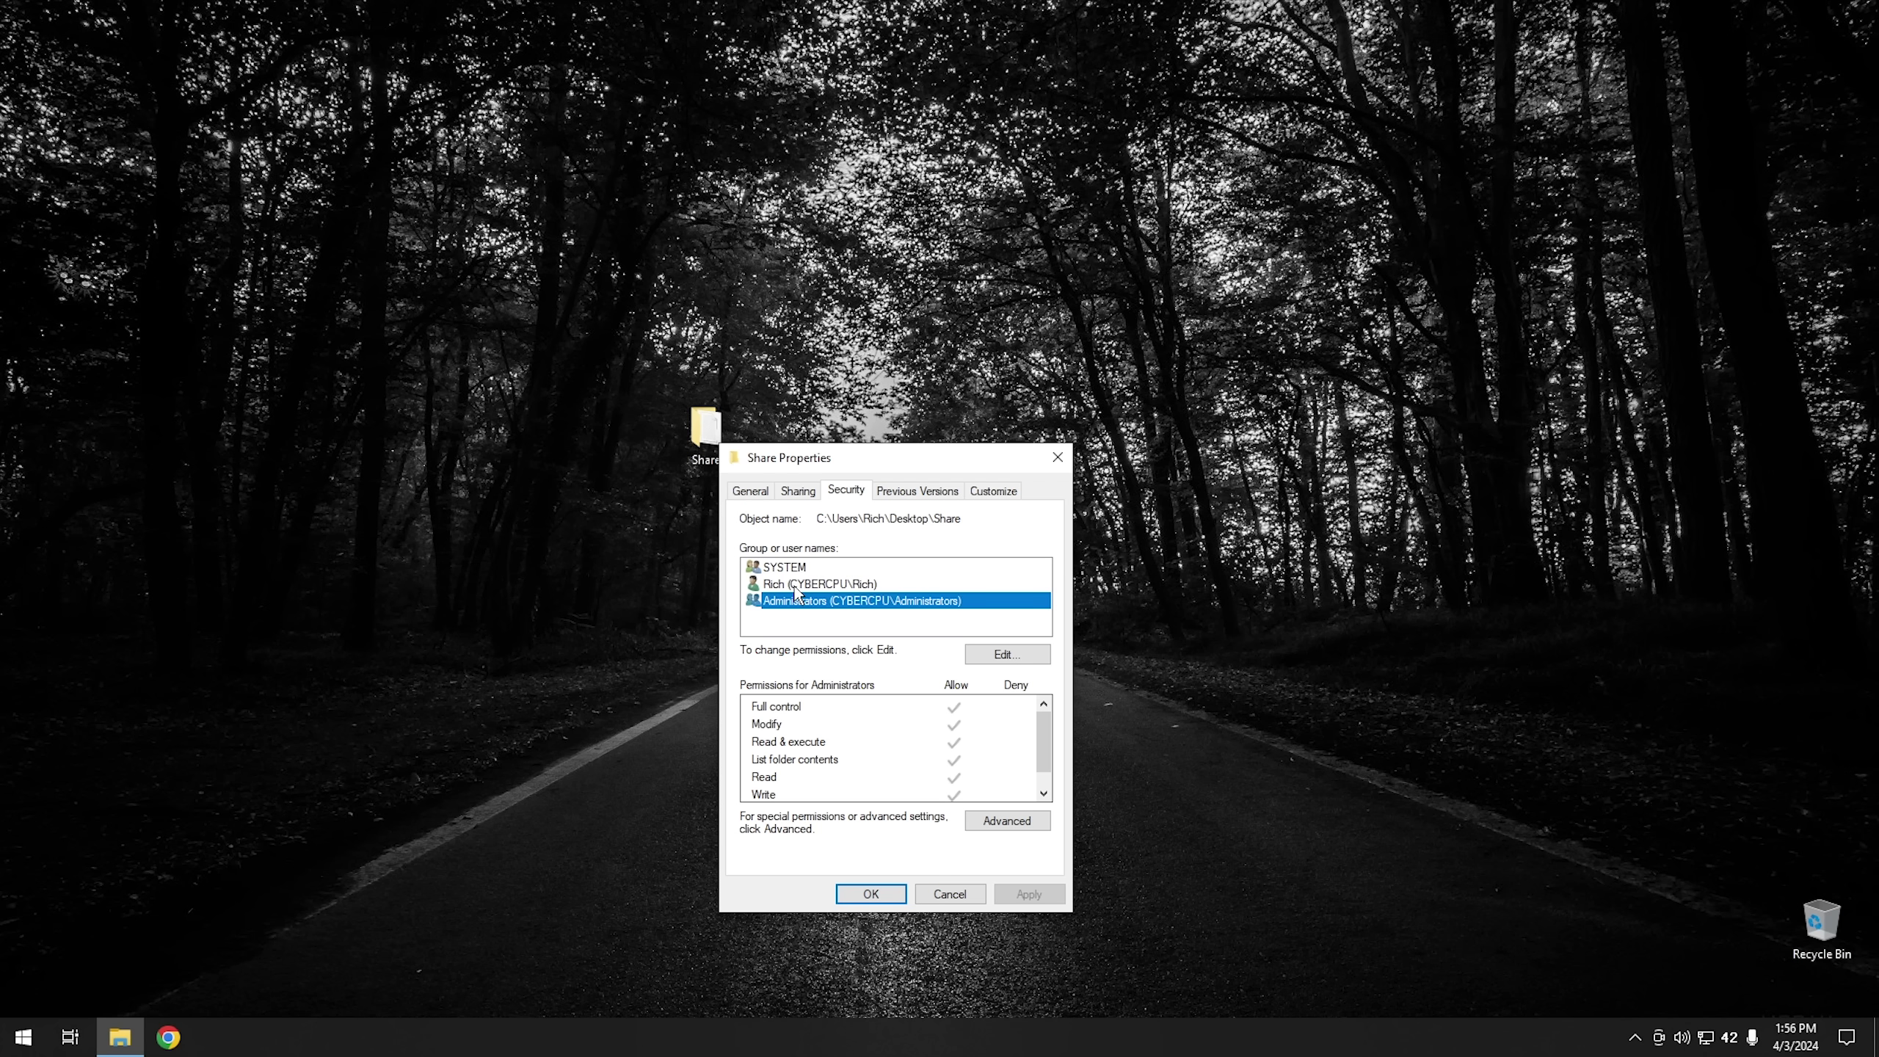
# Add the Everyone group to the Share folder's permission list
pyautogui.click(1003, 654)
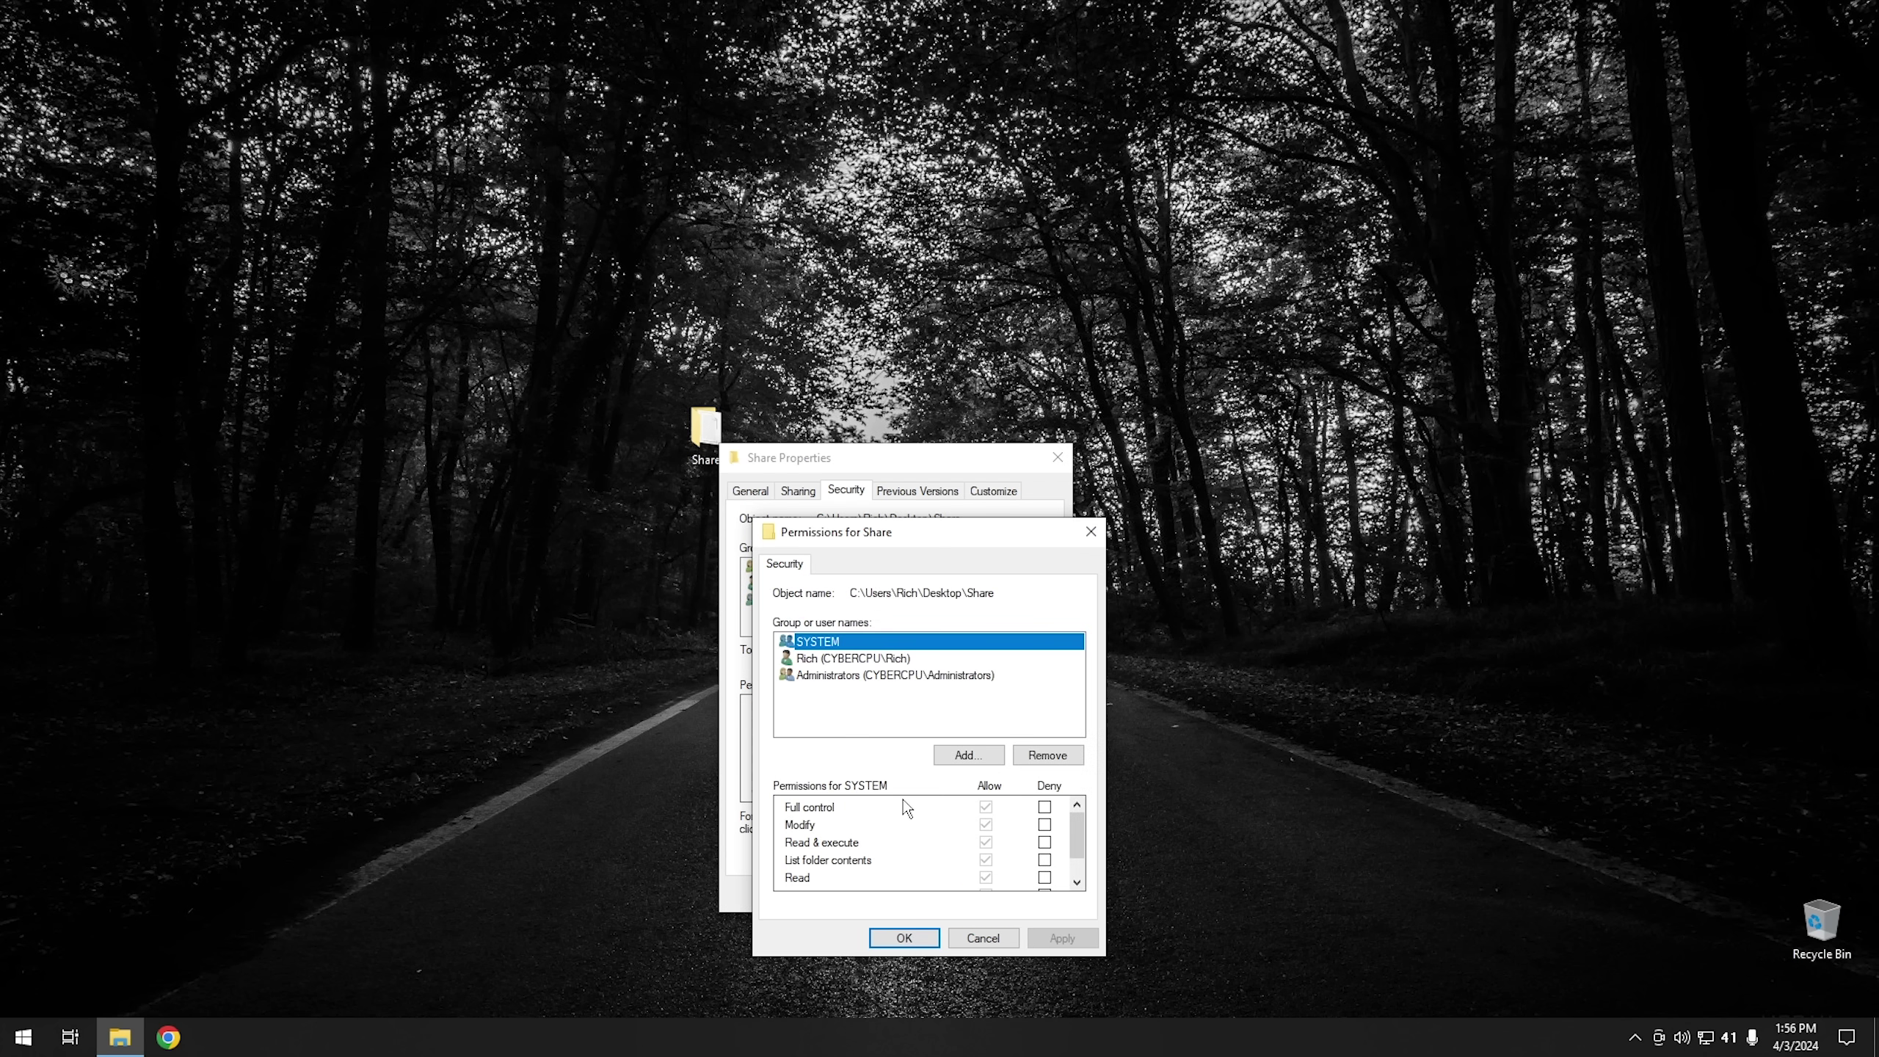
pyautogui.click(969, 764)
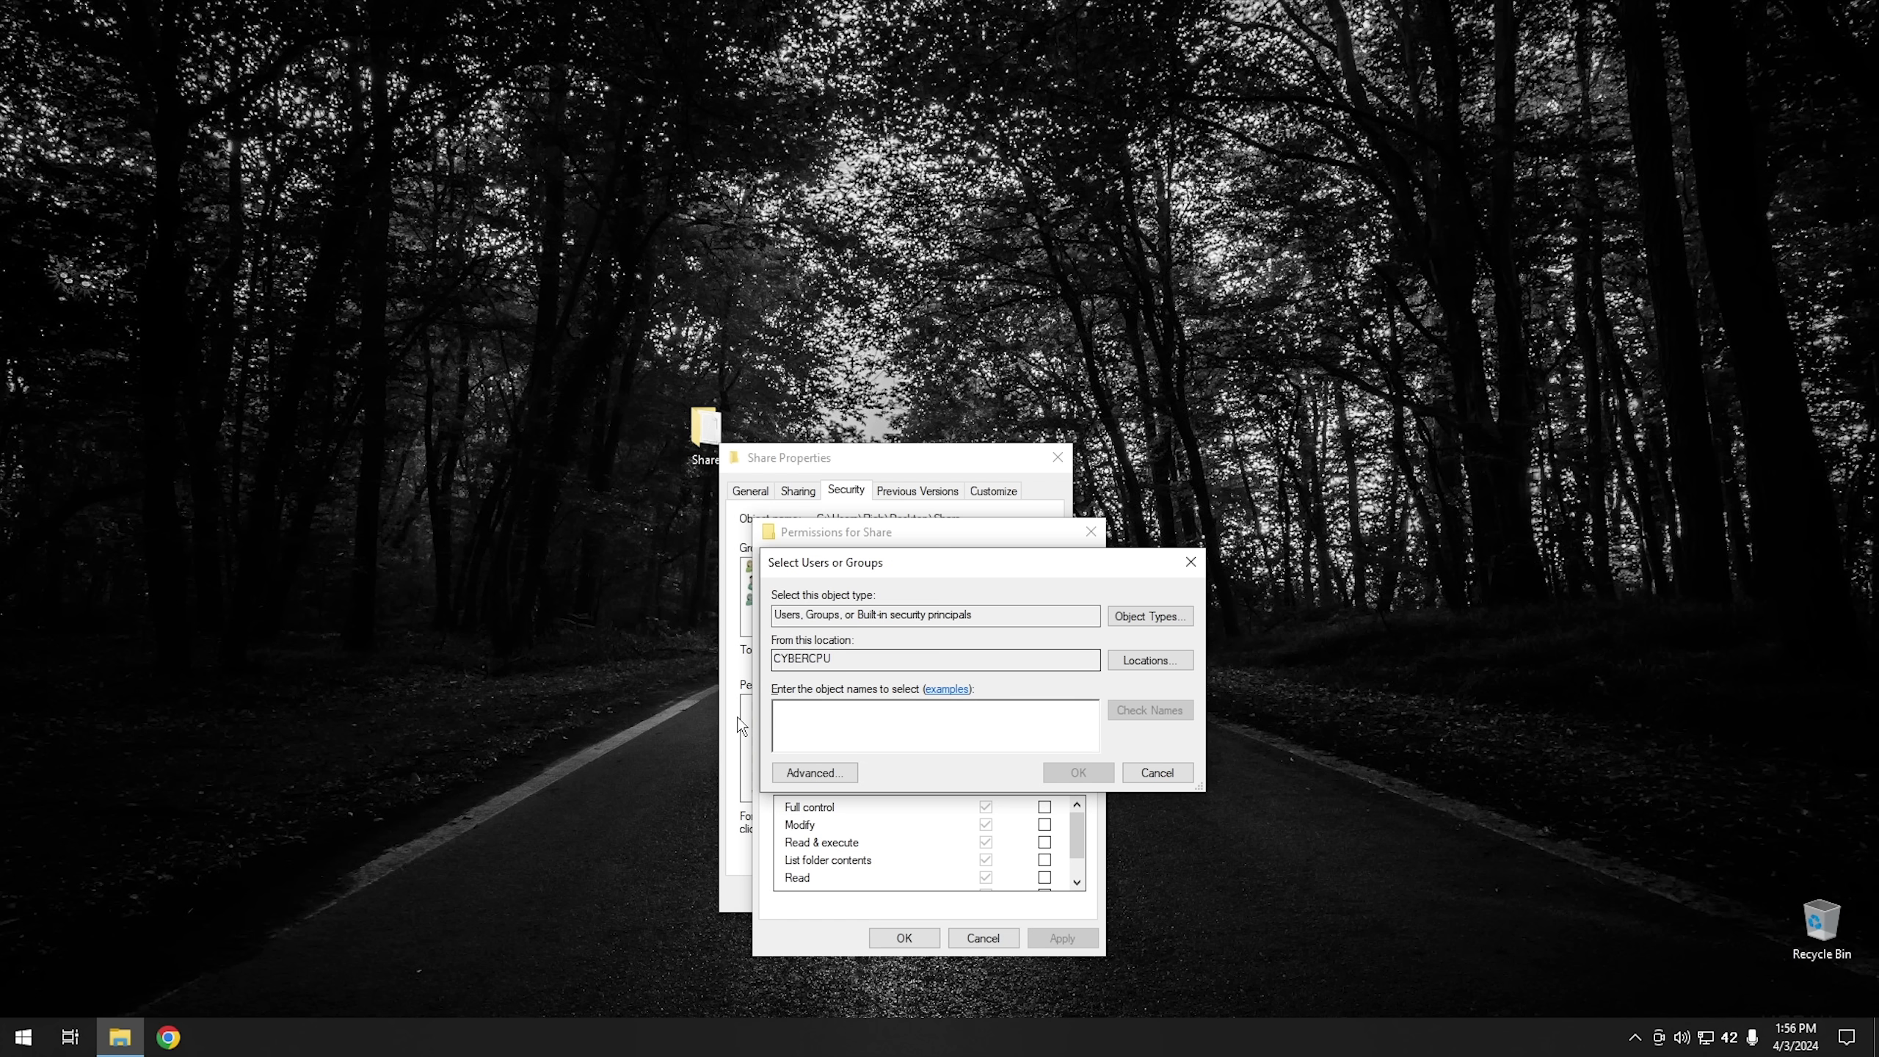
pyautogui.click(814, 773)
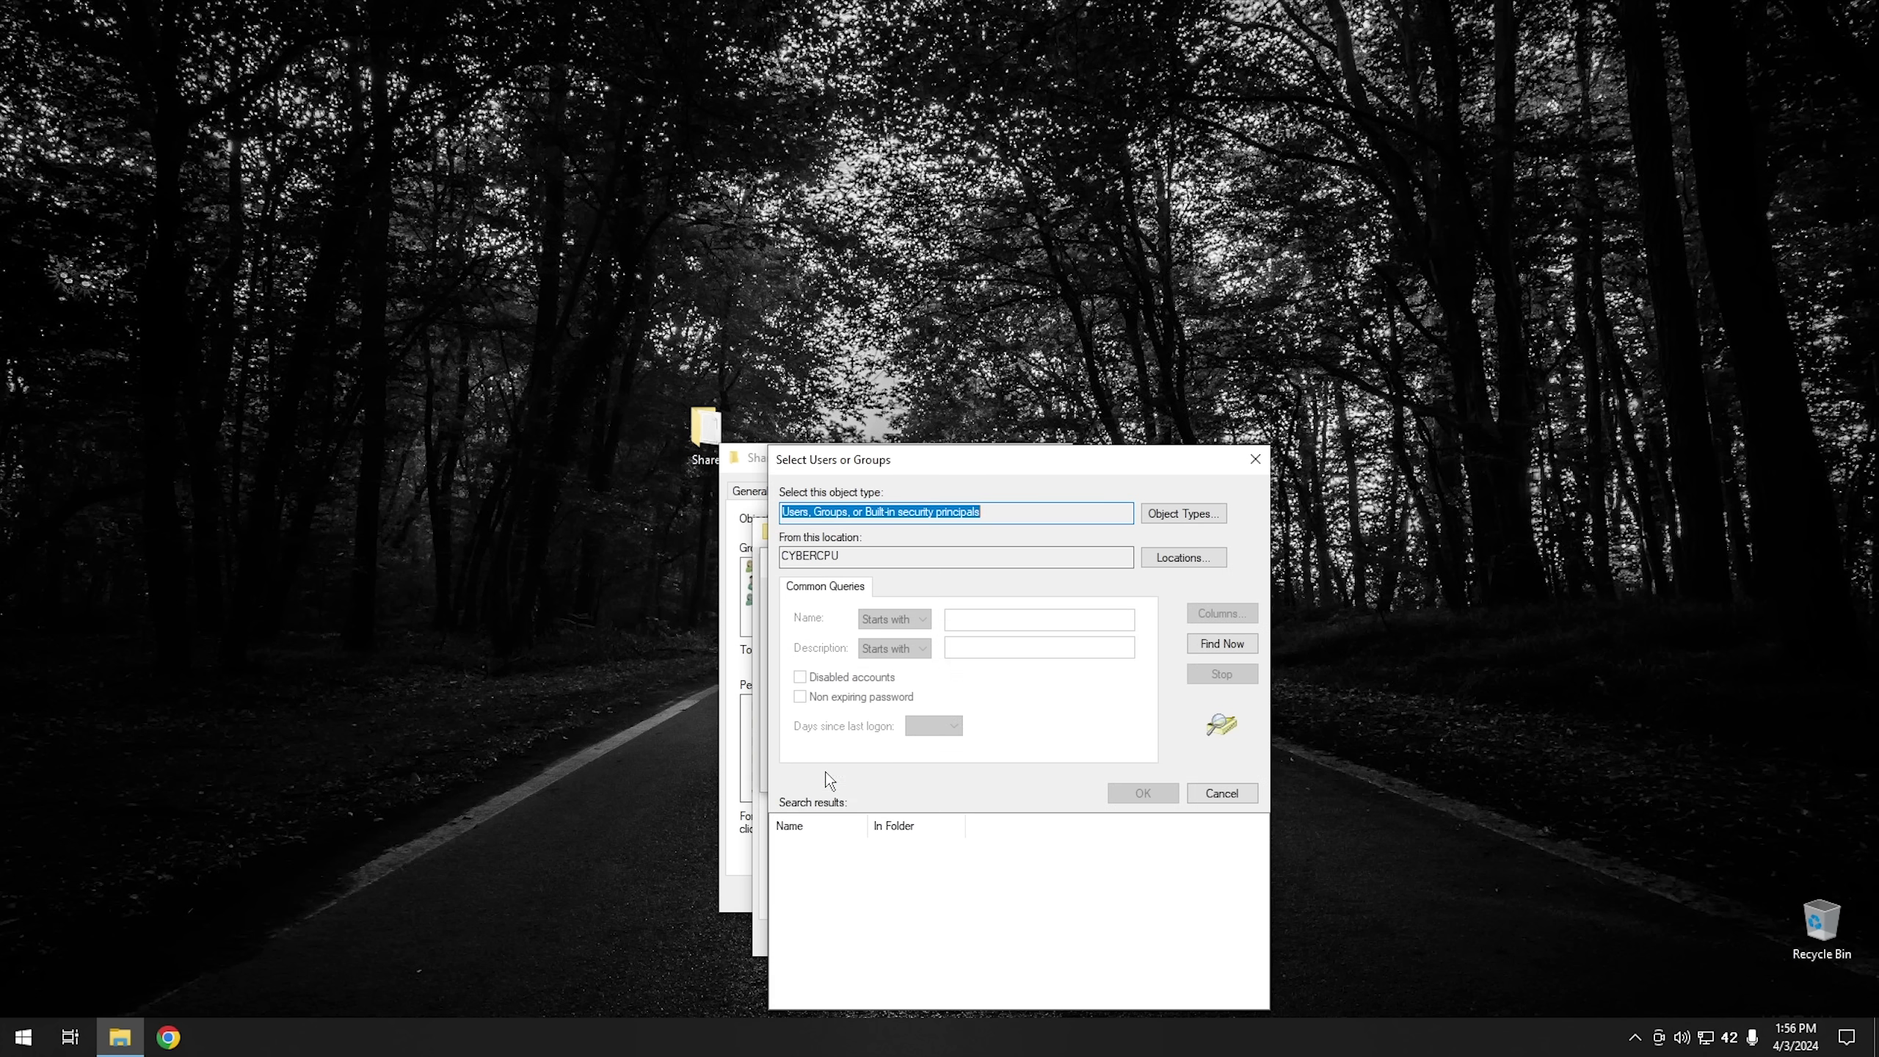
pyautogui.click(1222, 643)
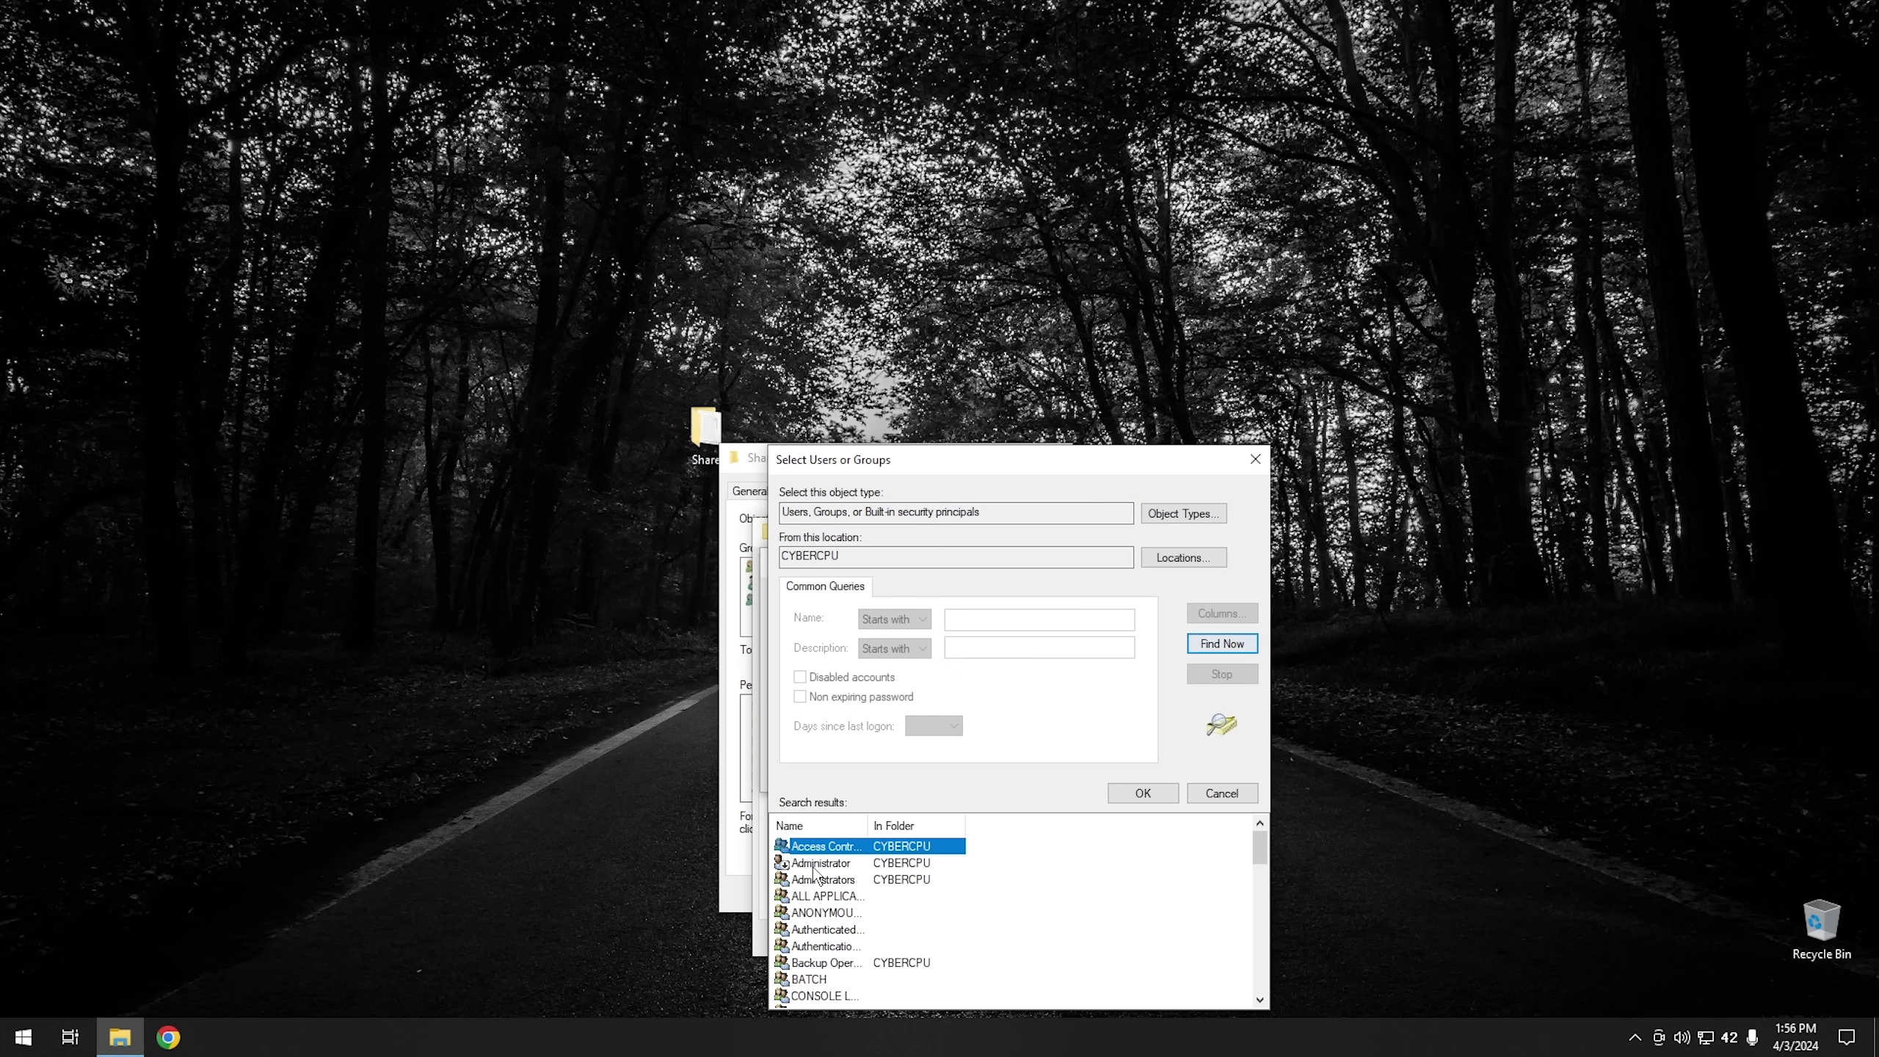
pyautogui.scroll(-3, 828, 885)
pyautogui.scroll(1, 829, 886)
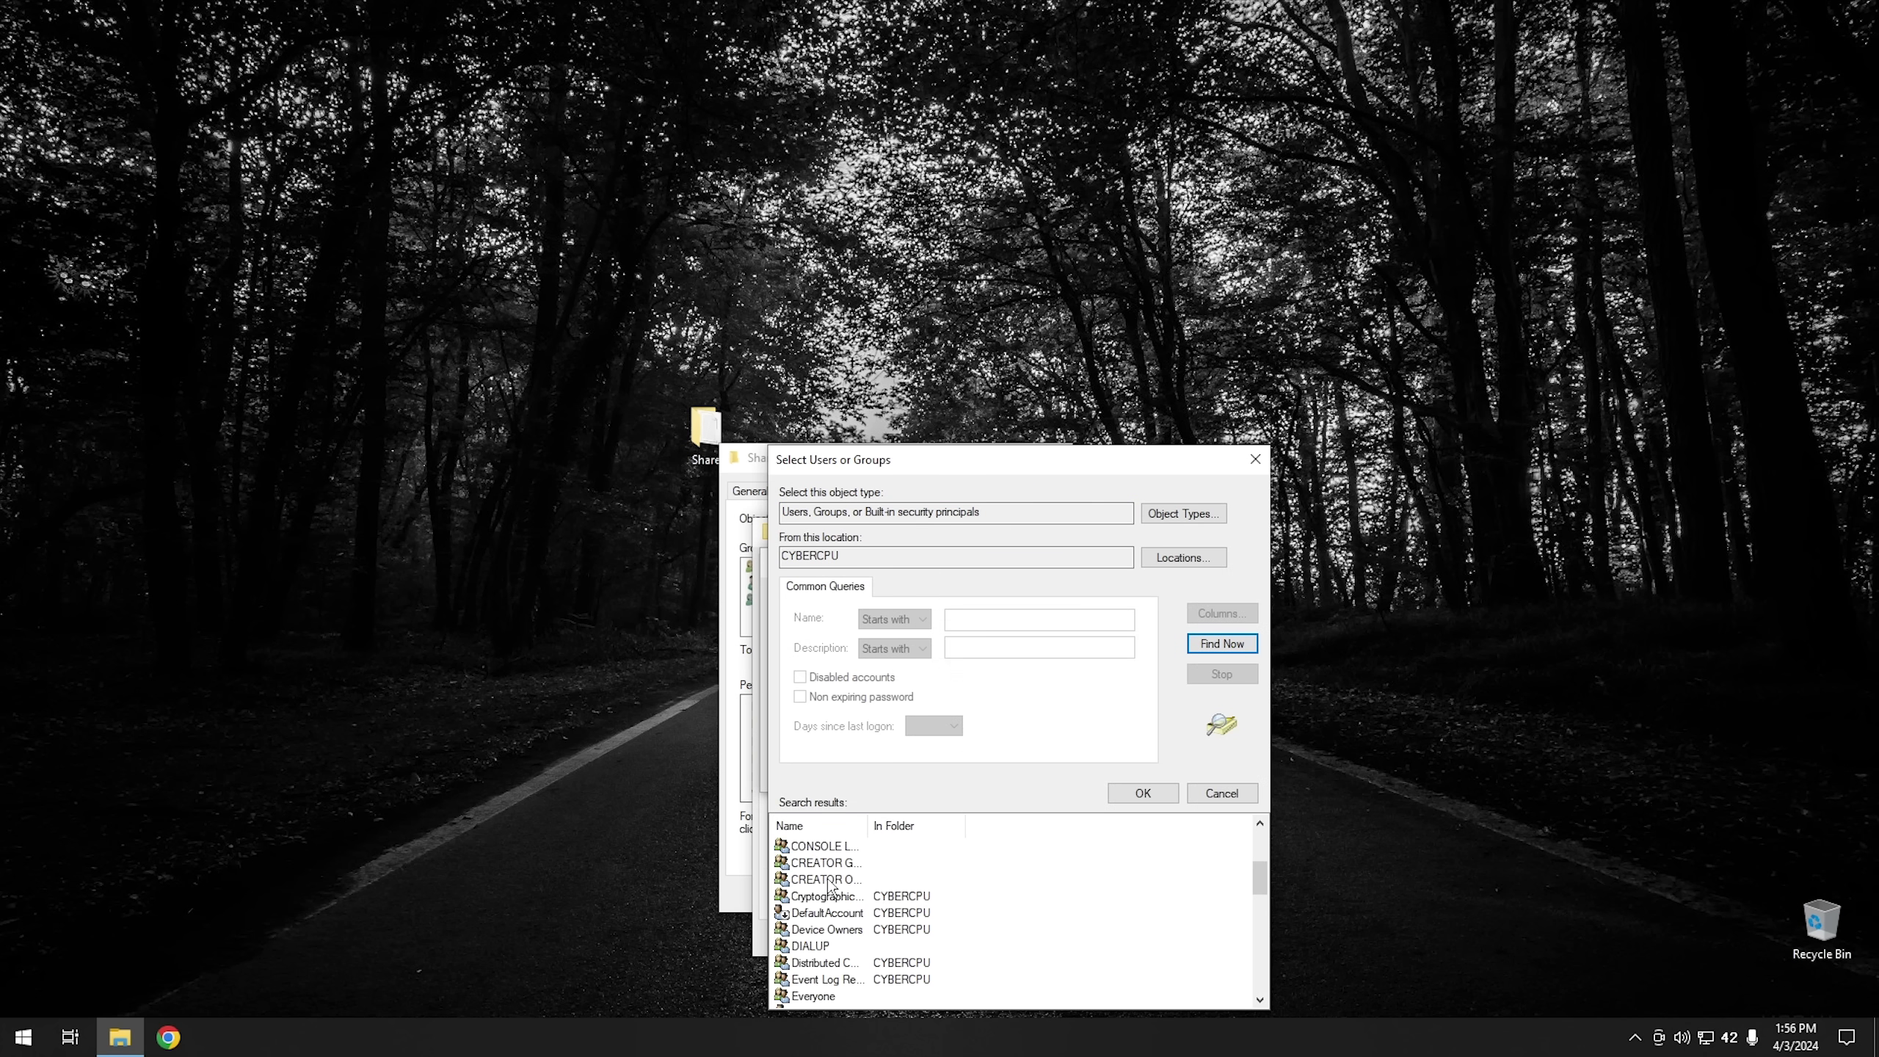
pyautogui.scroll(-1, 831, 886)
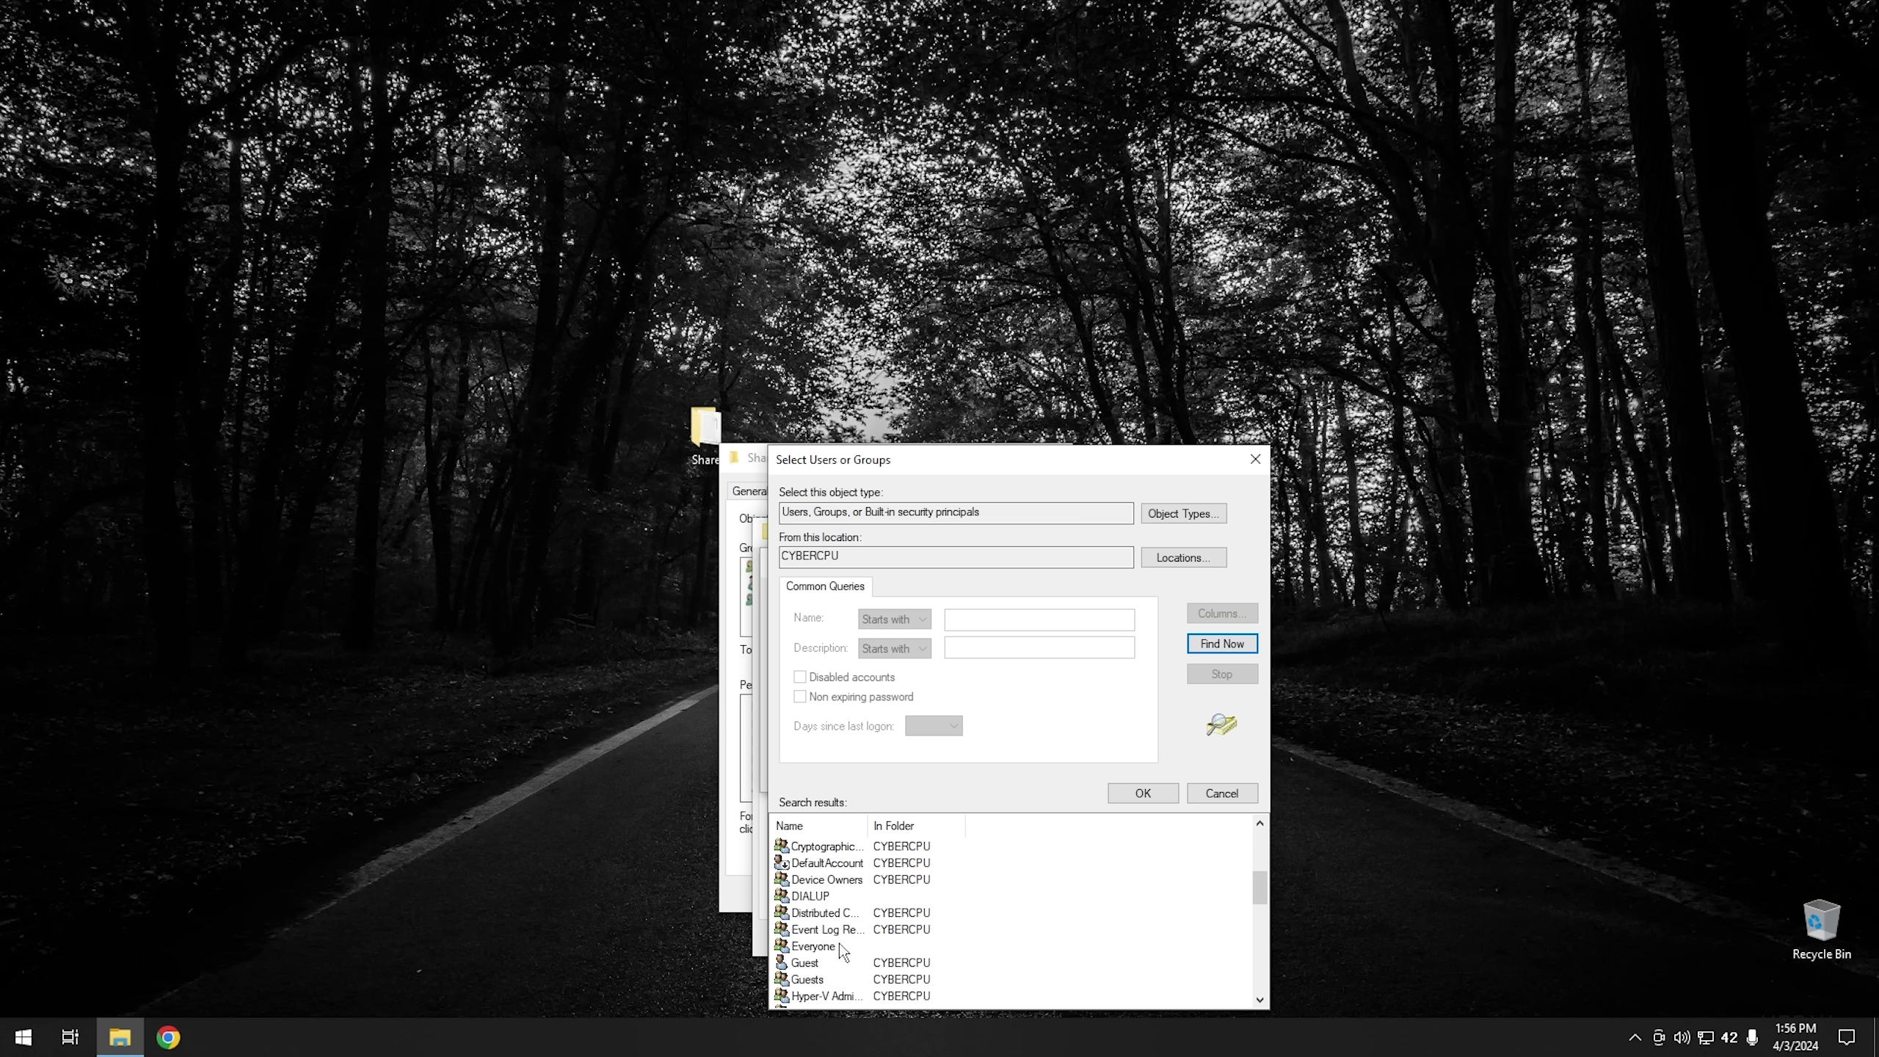
pyautogui.click(814, 949)
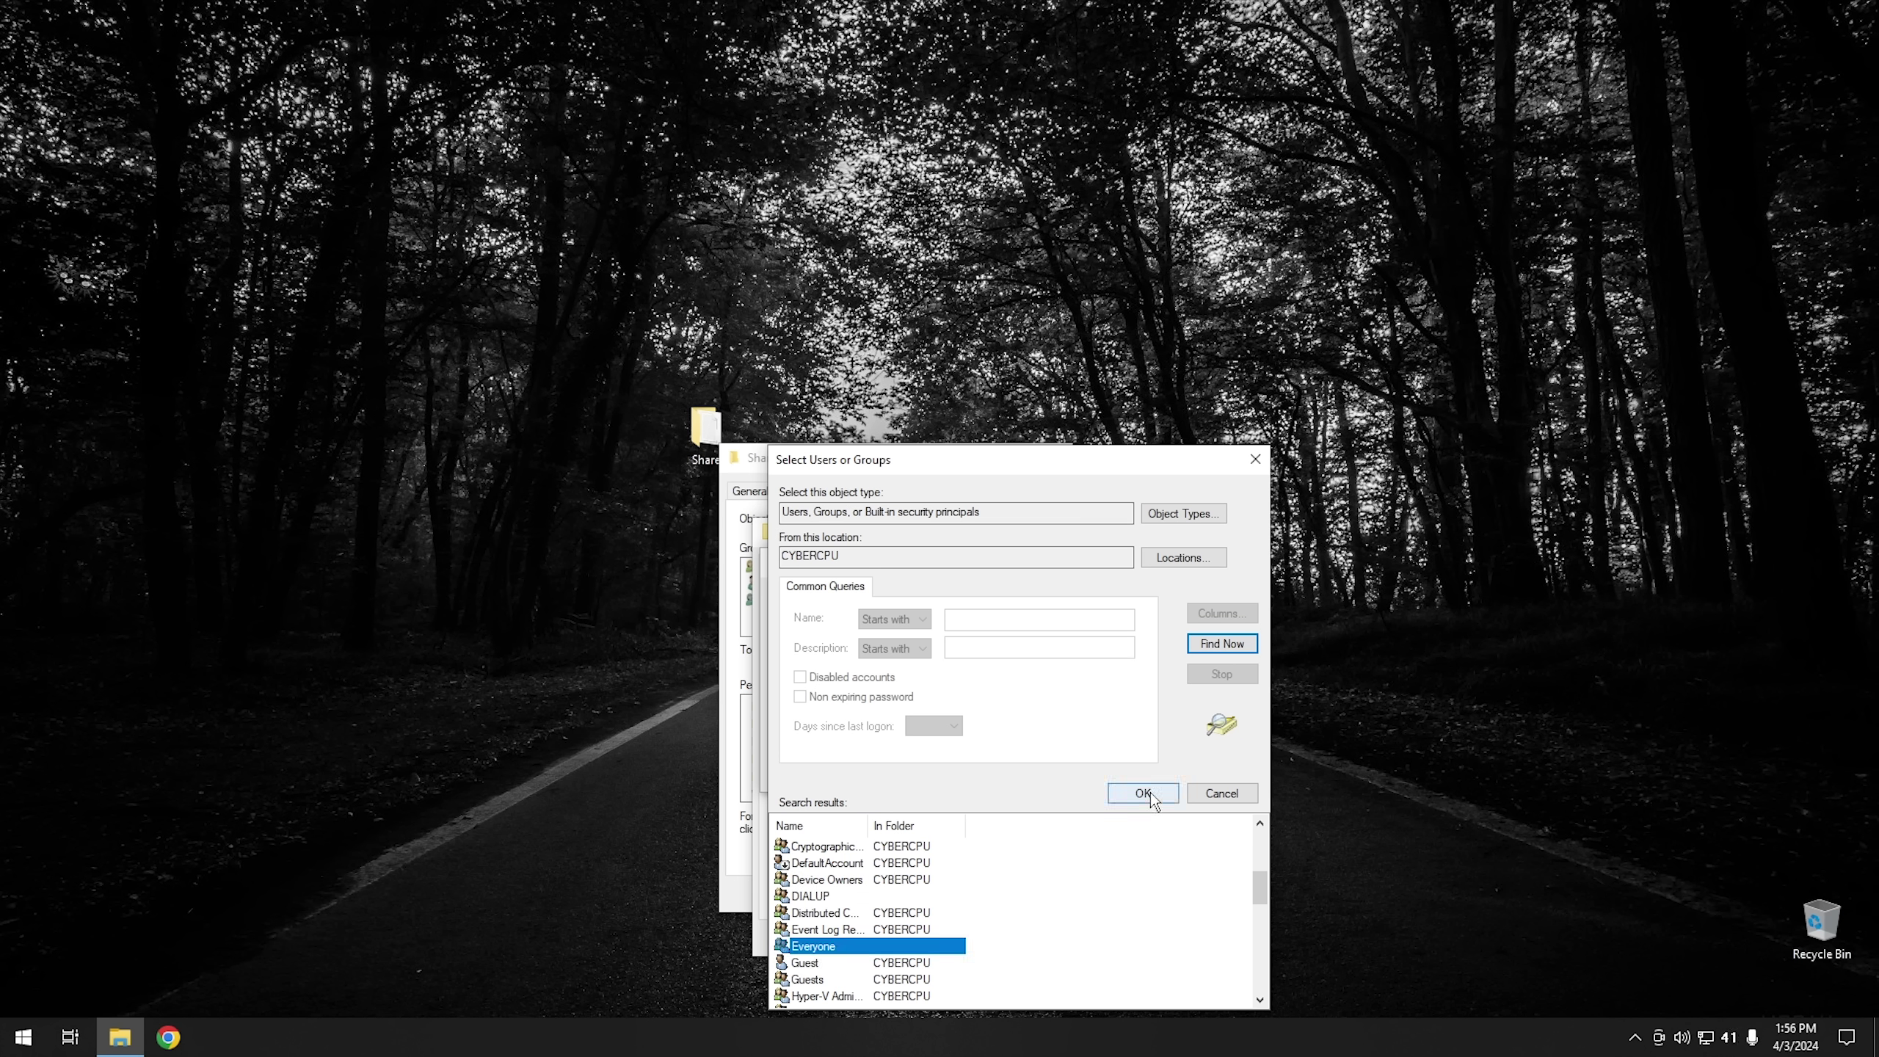
pyautogui.click(1143, 793)
pyautogui.click(1070, 772)
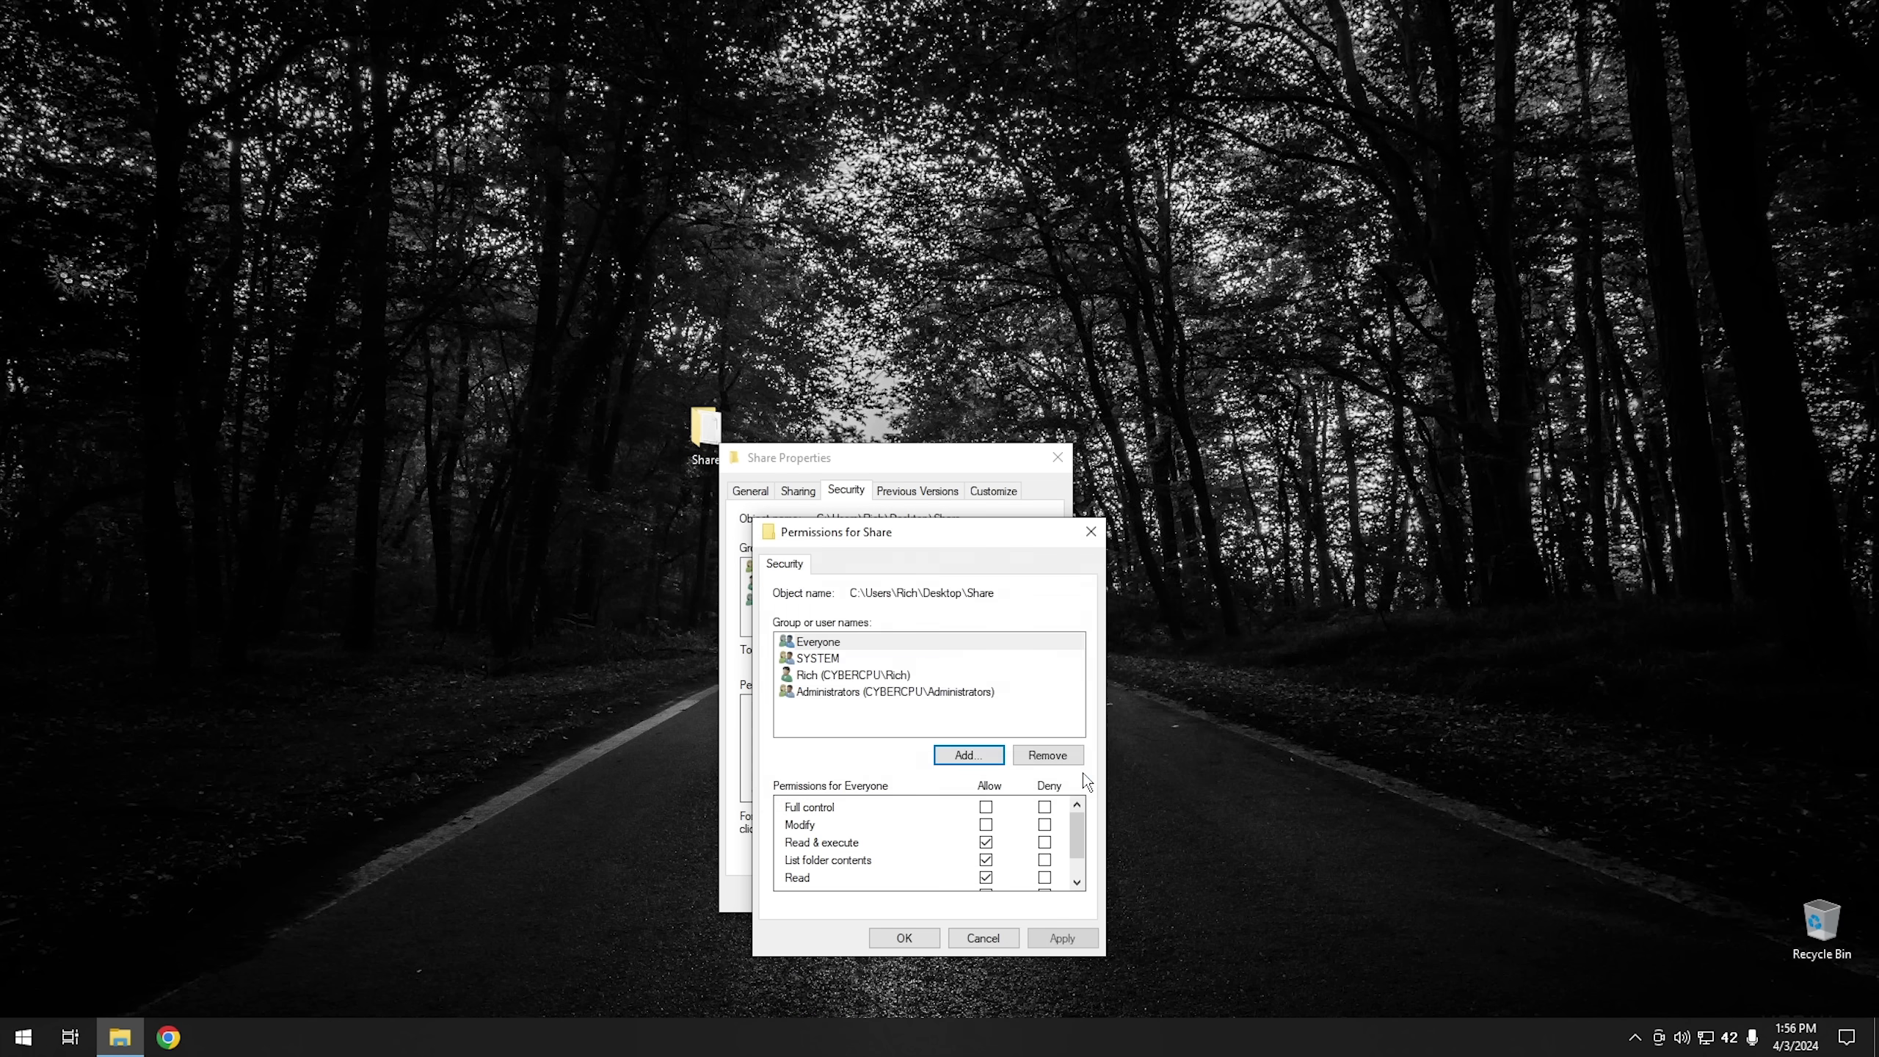
# Allow Everyone Full control and close the permissions and properties dialogs
pyautogui.click(986, 808)
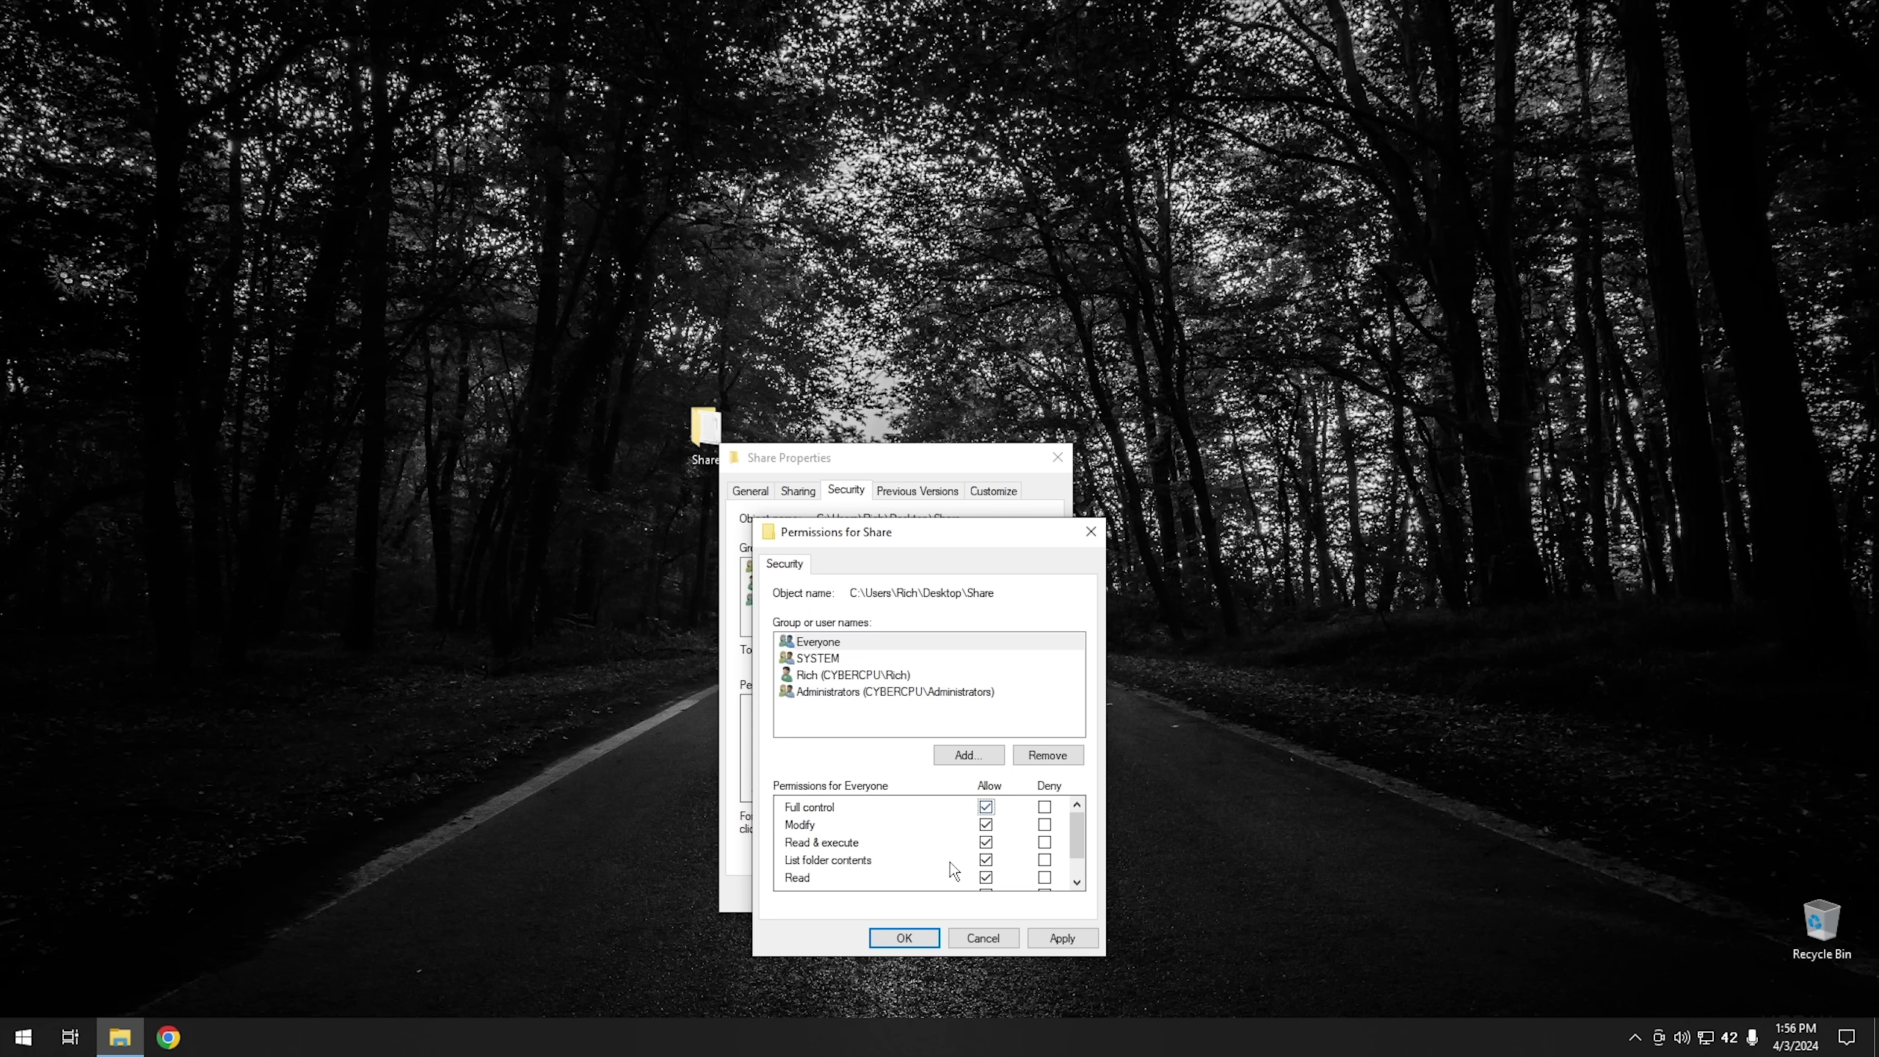
pyautogui.click(903, 937)
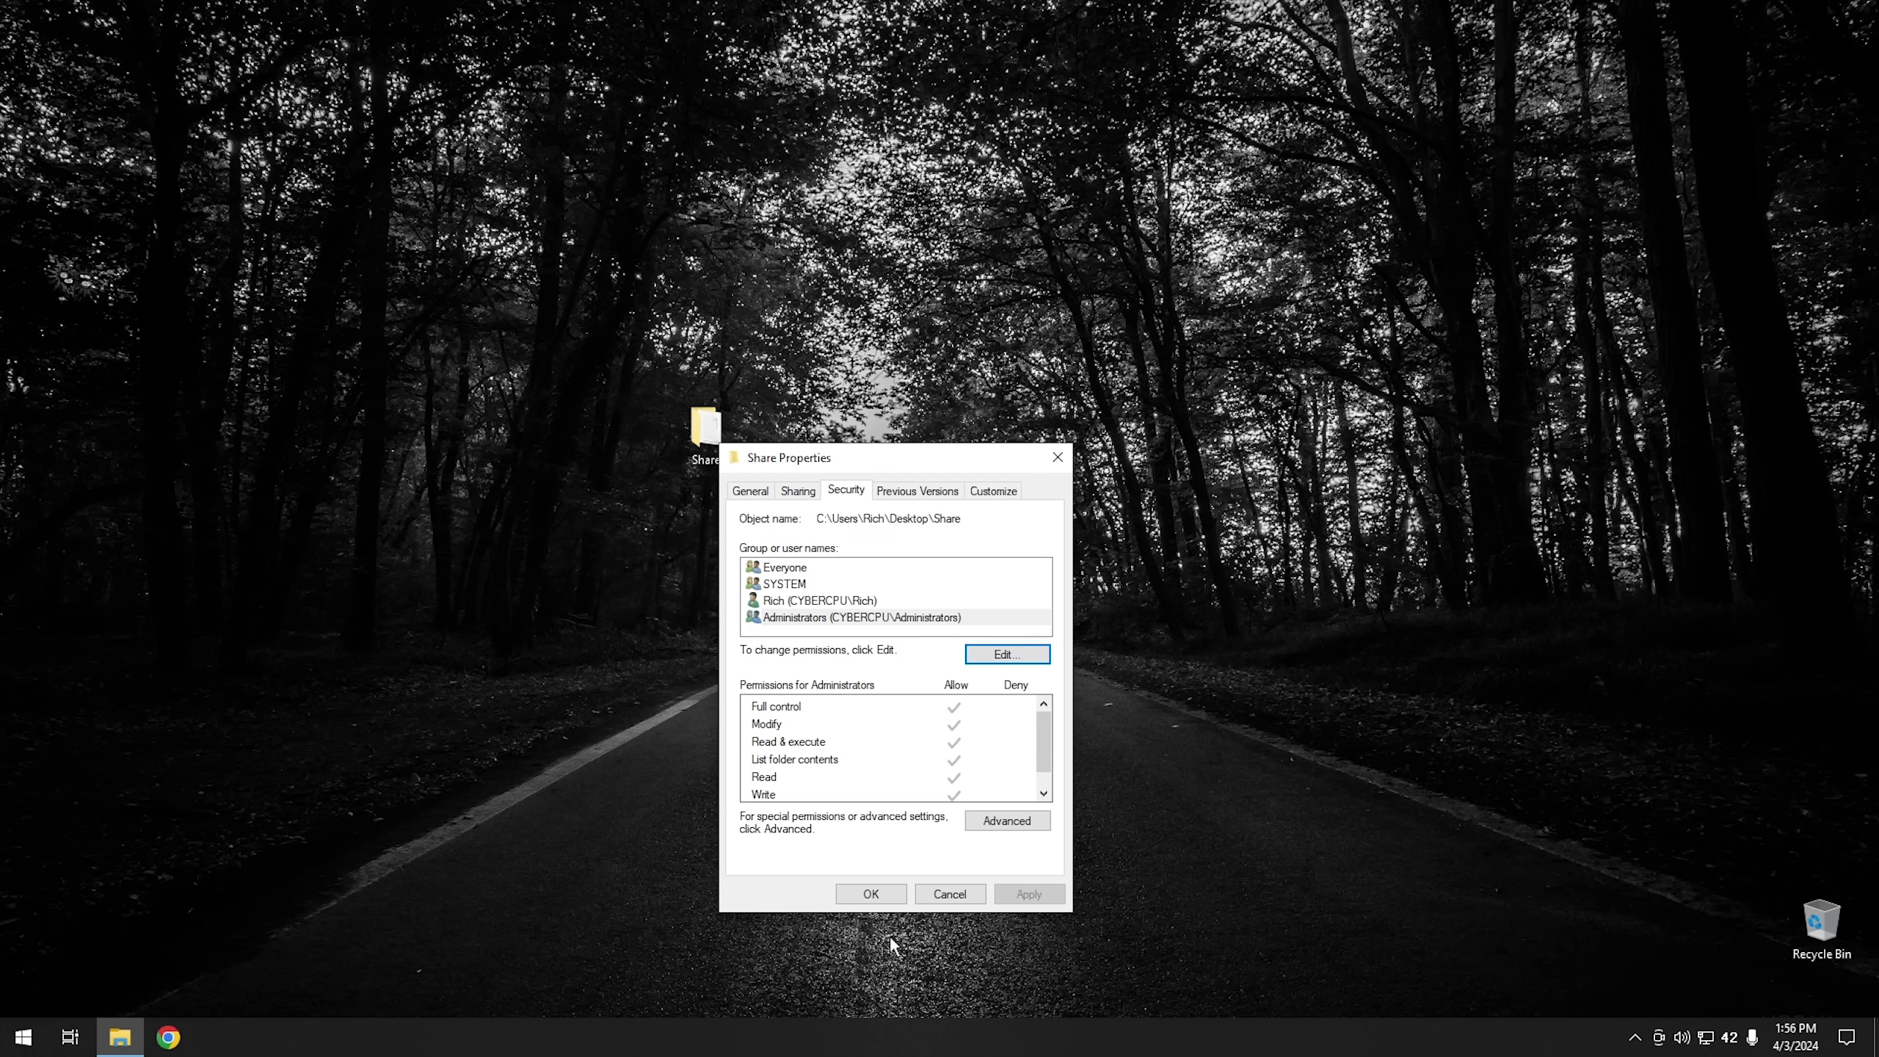
pyautogui.click(873, 893)
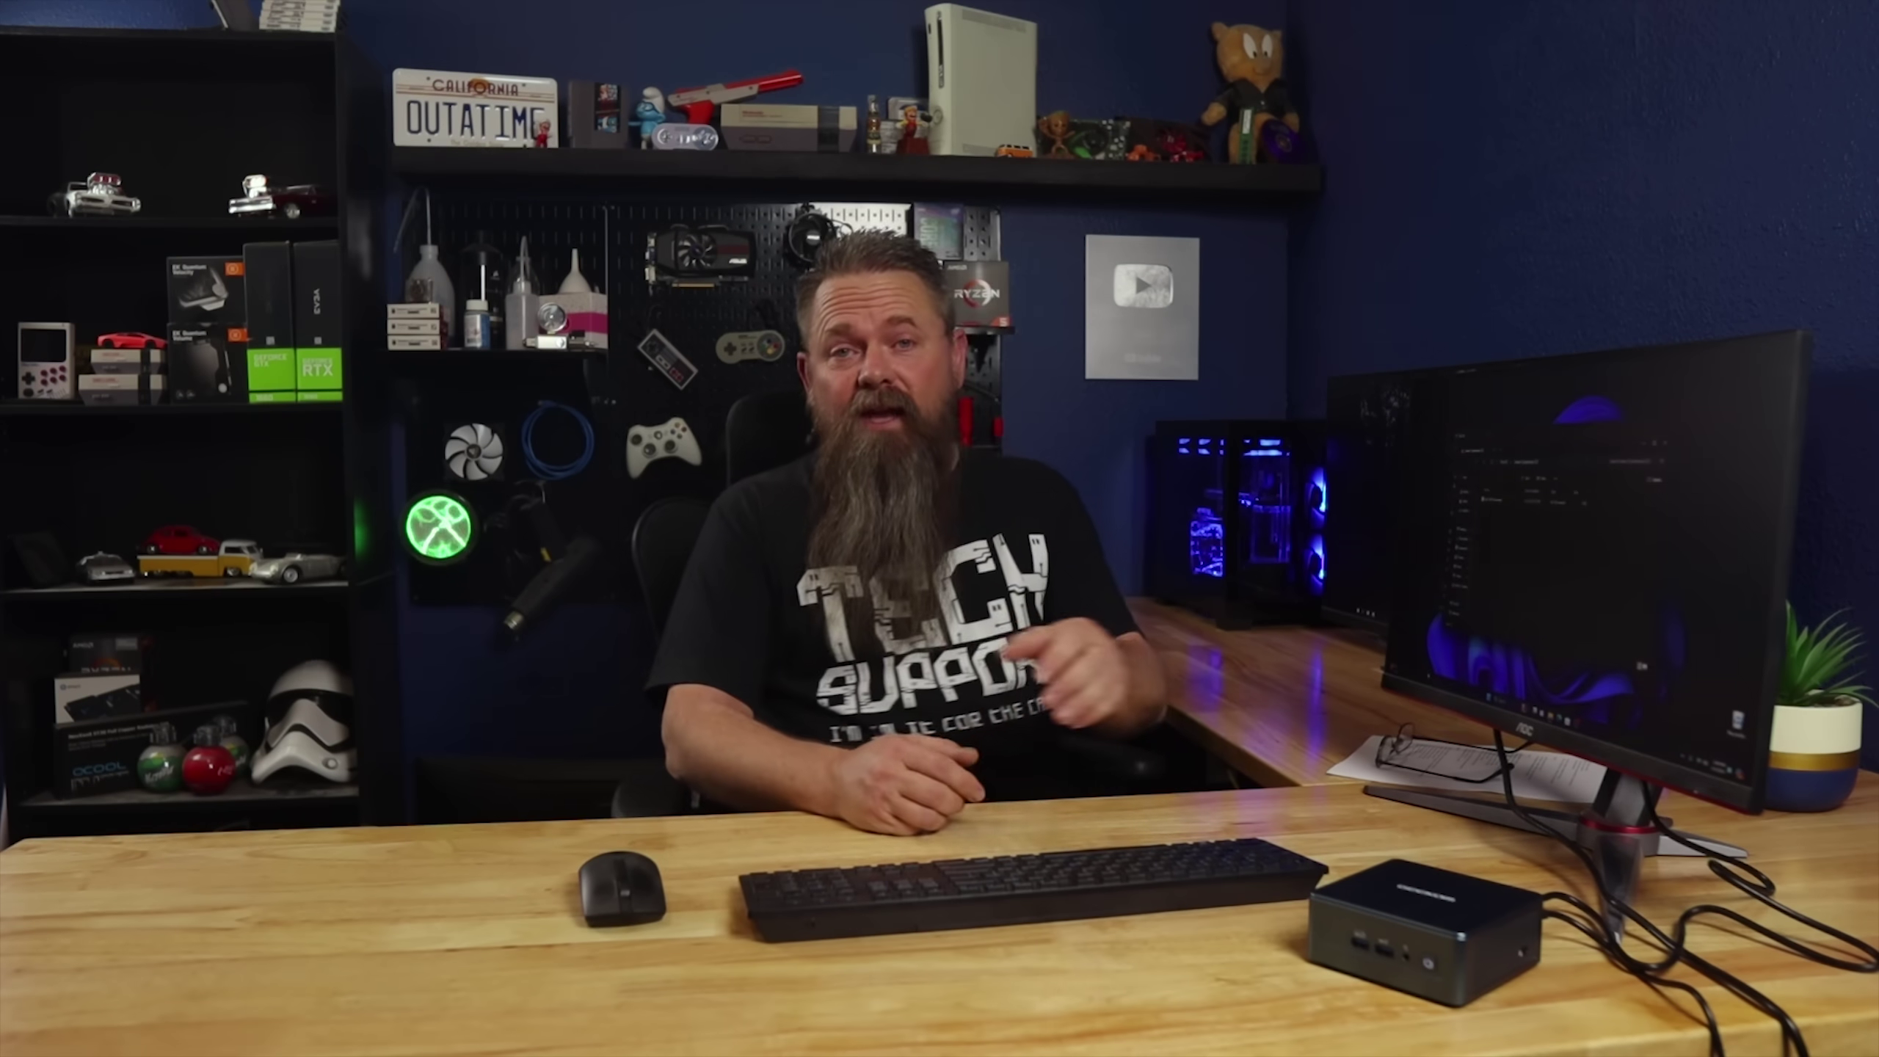
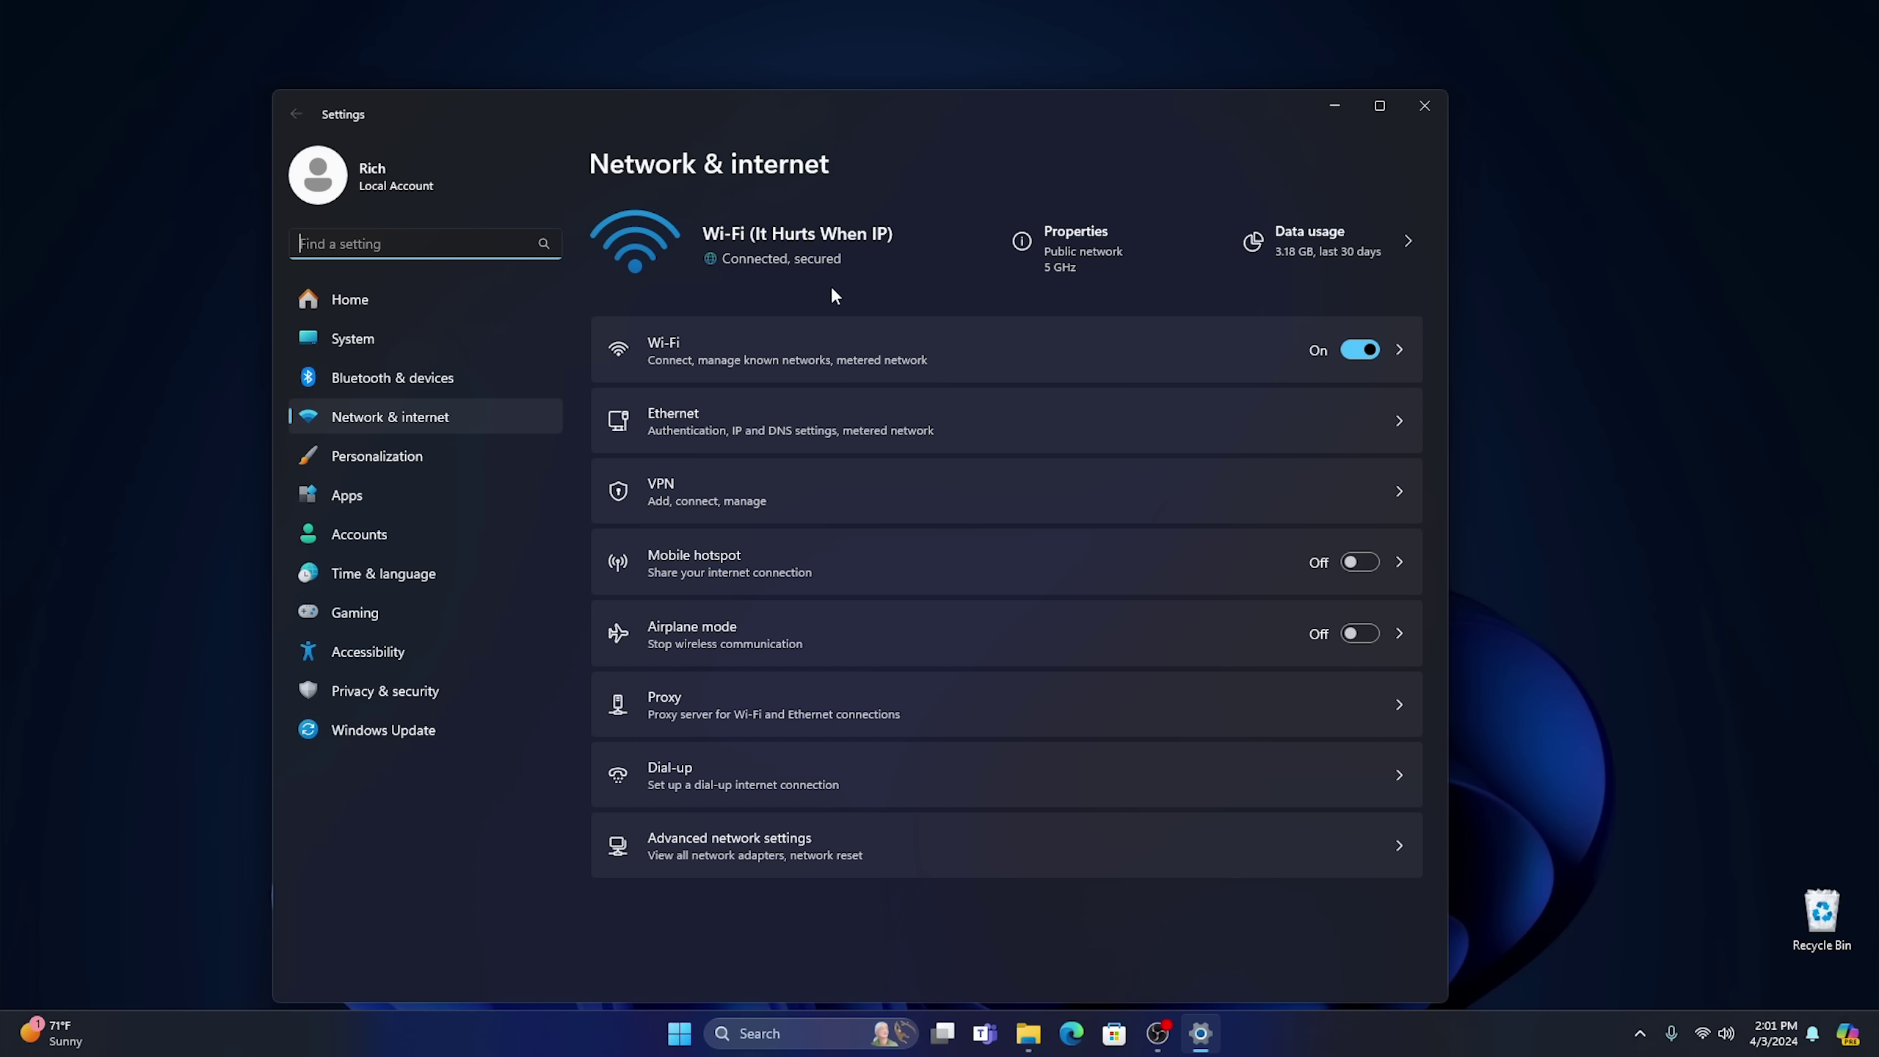
# Switch the It Hurts When IP Wi-Fi network to the Private profile, then go to Advanced network settings
pyautogui.click(746, 339)
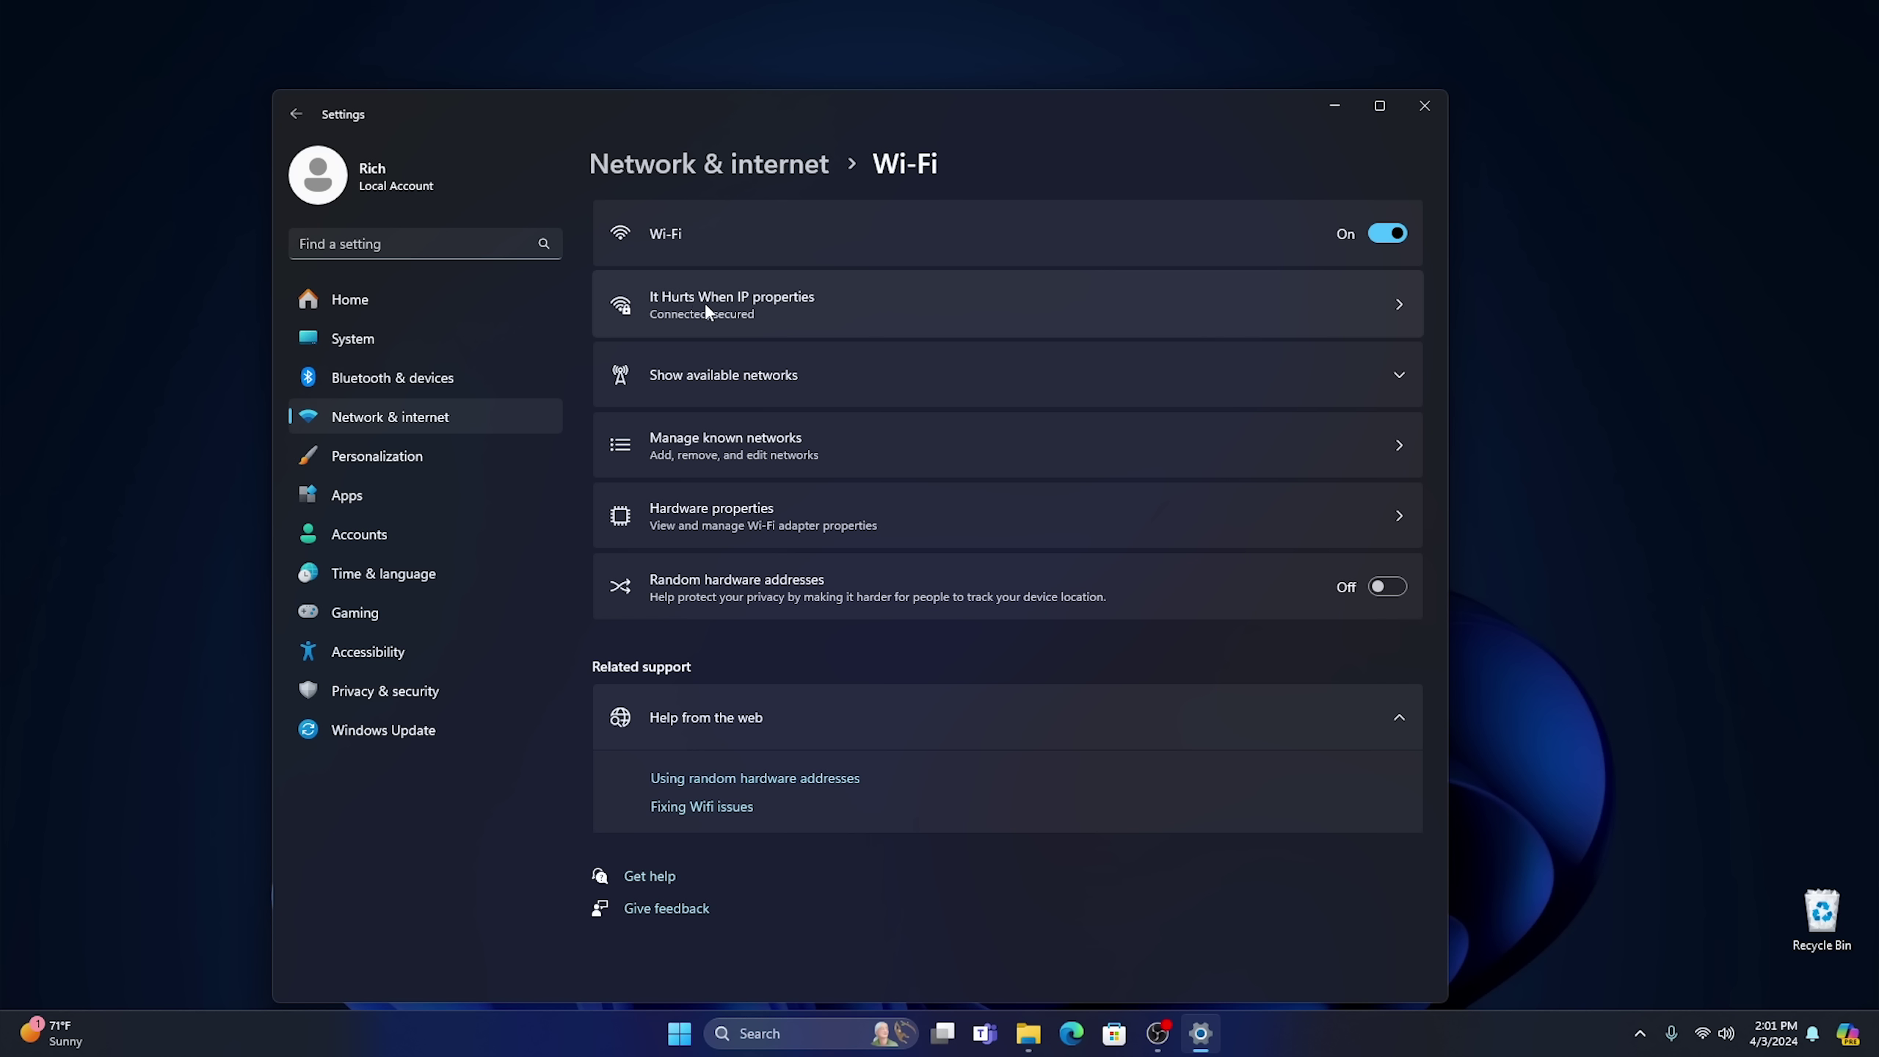
pyautogui.click(765, 304)
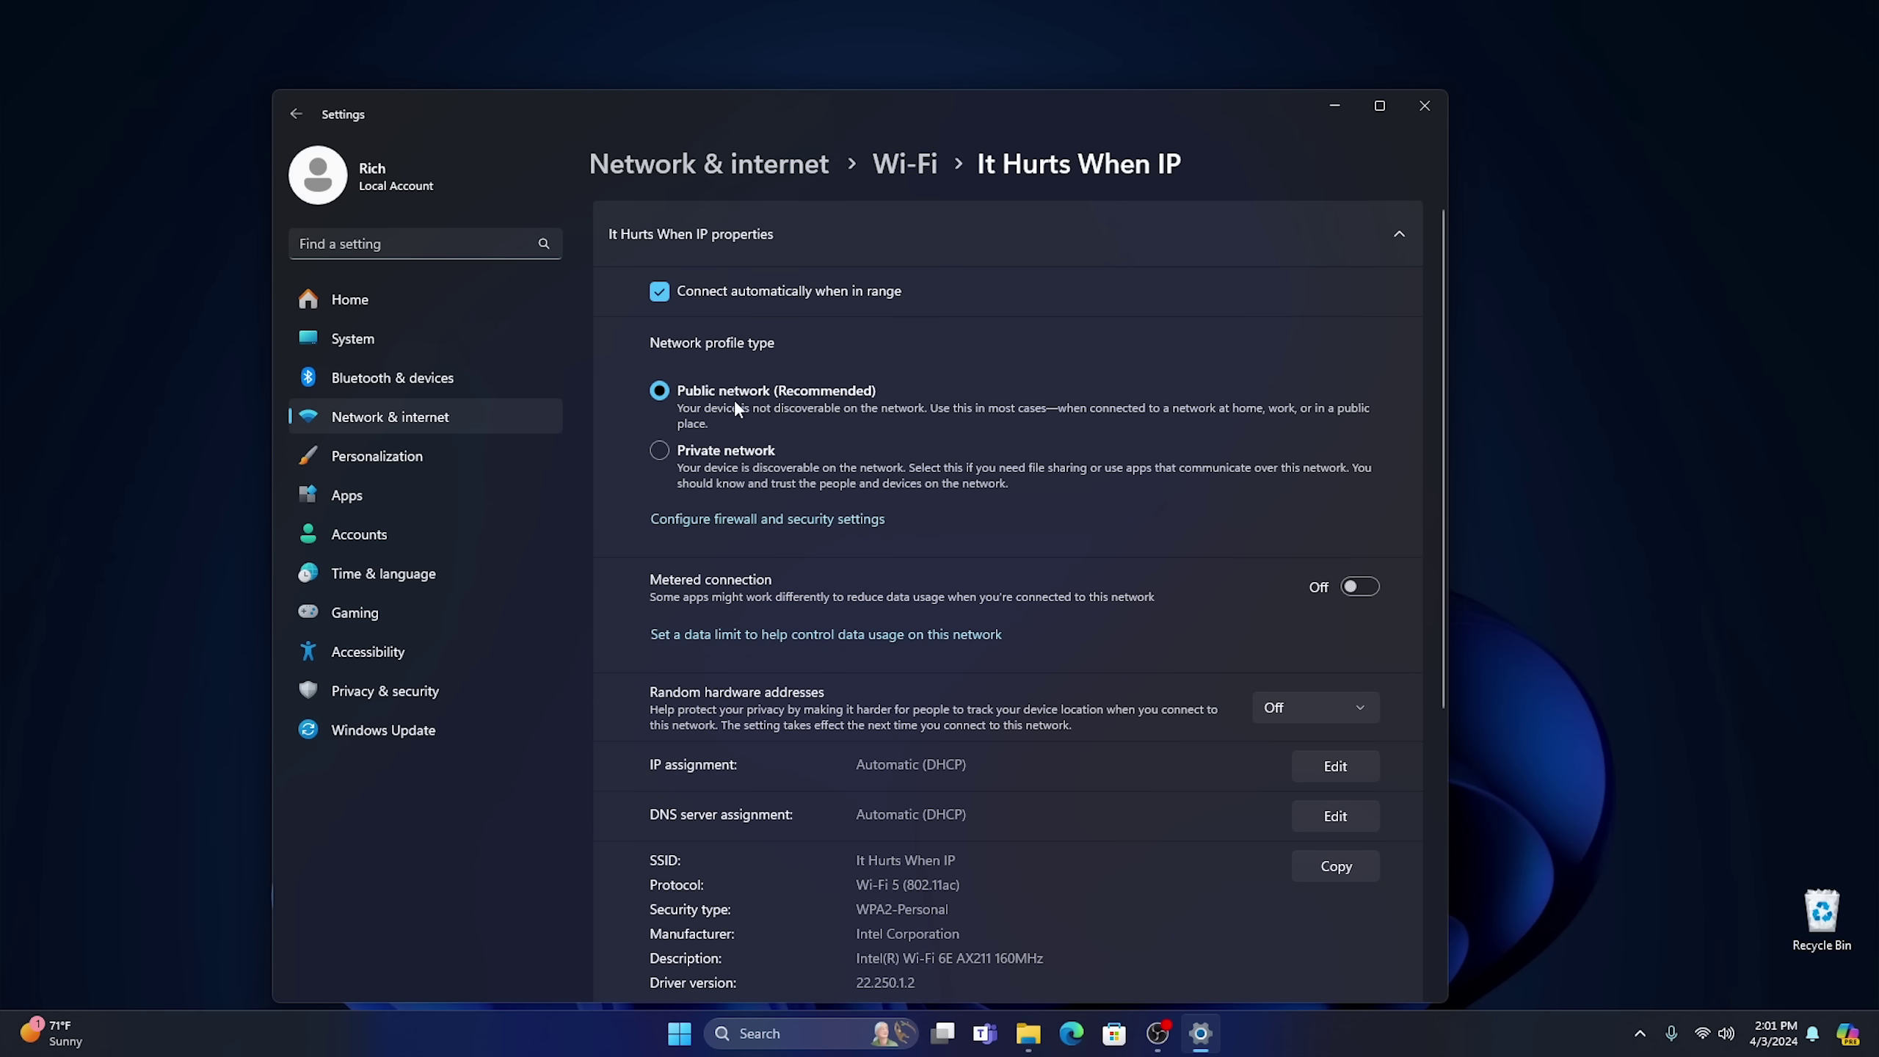
pyautogui.click(660, 449)
pyautogui.click(712, 164)
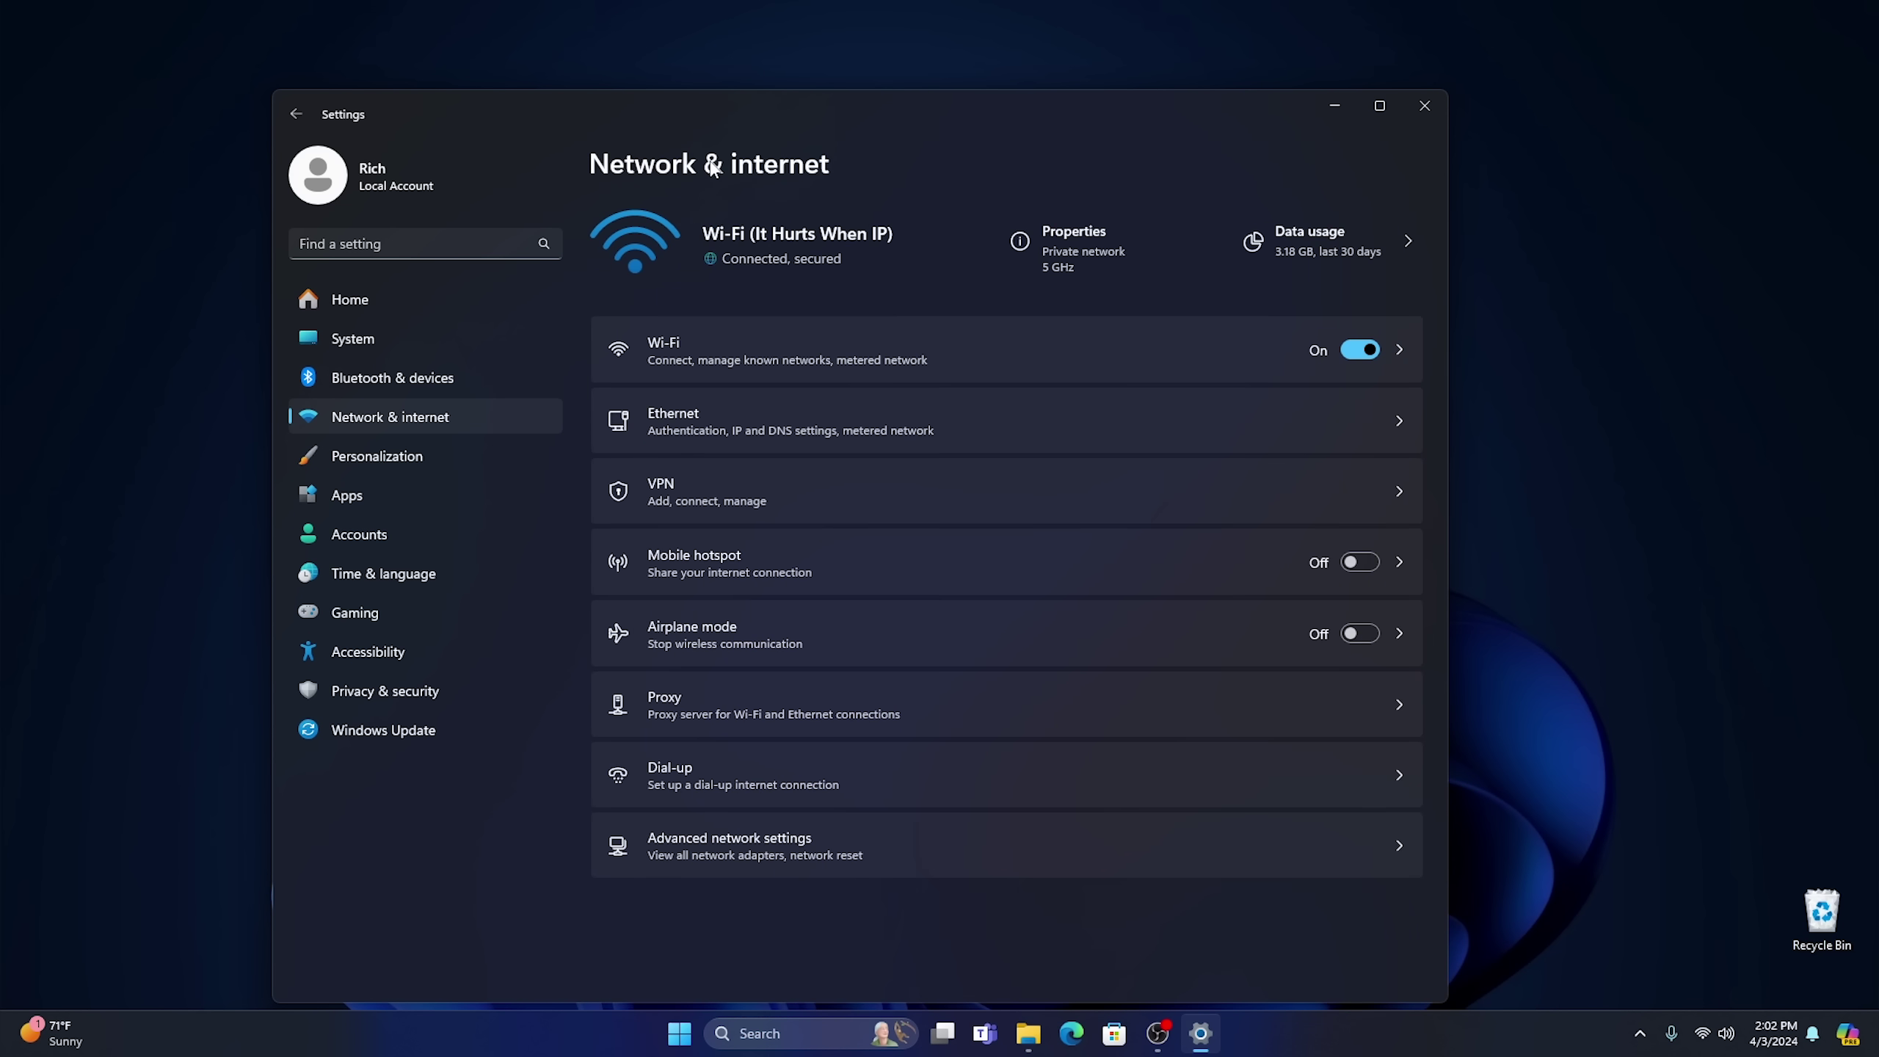
pyautogui.click(774, 842)
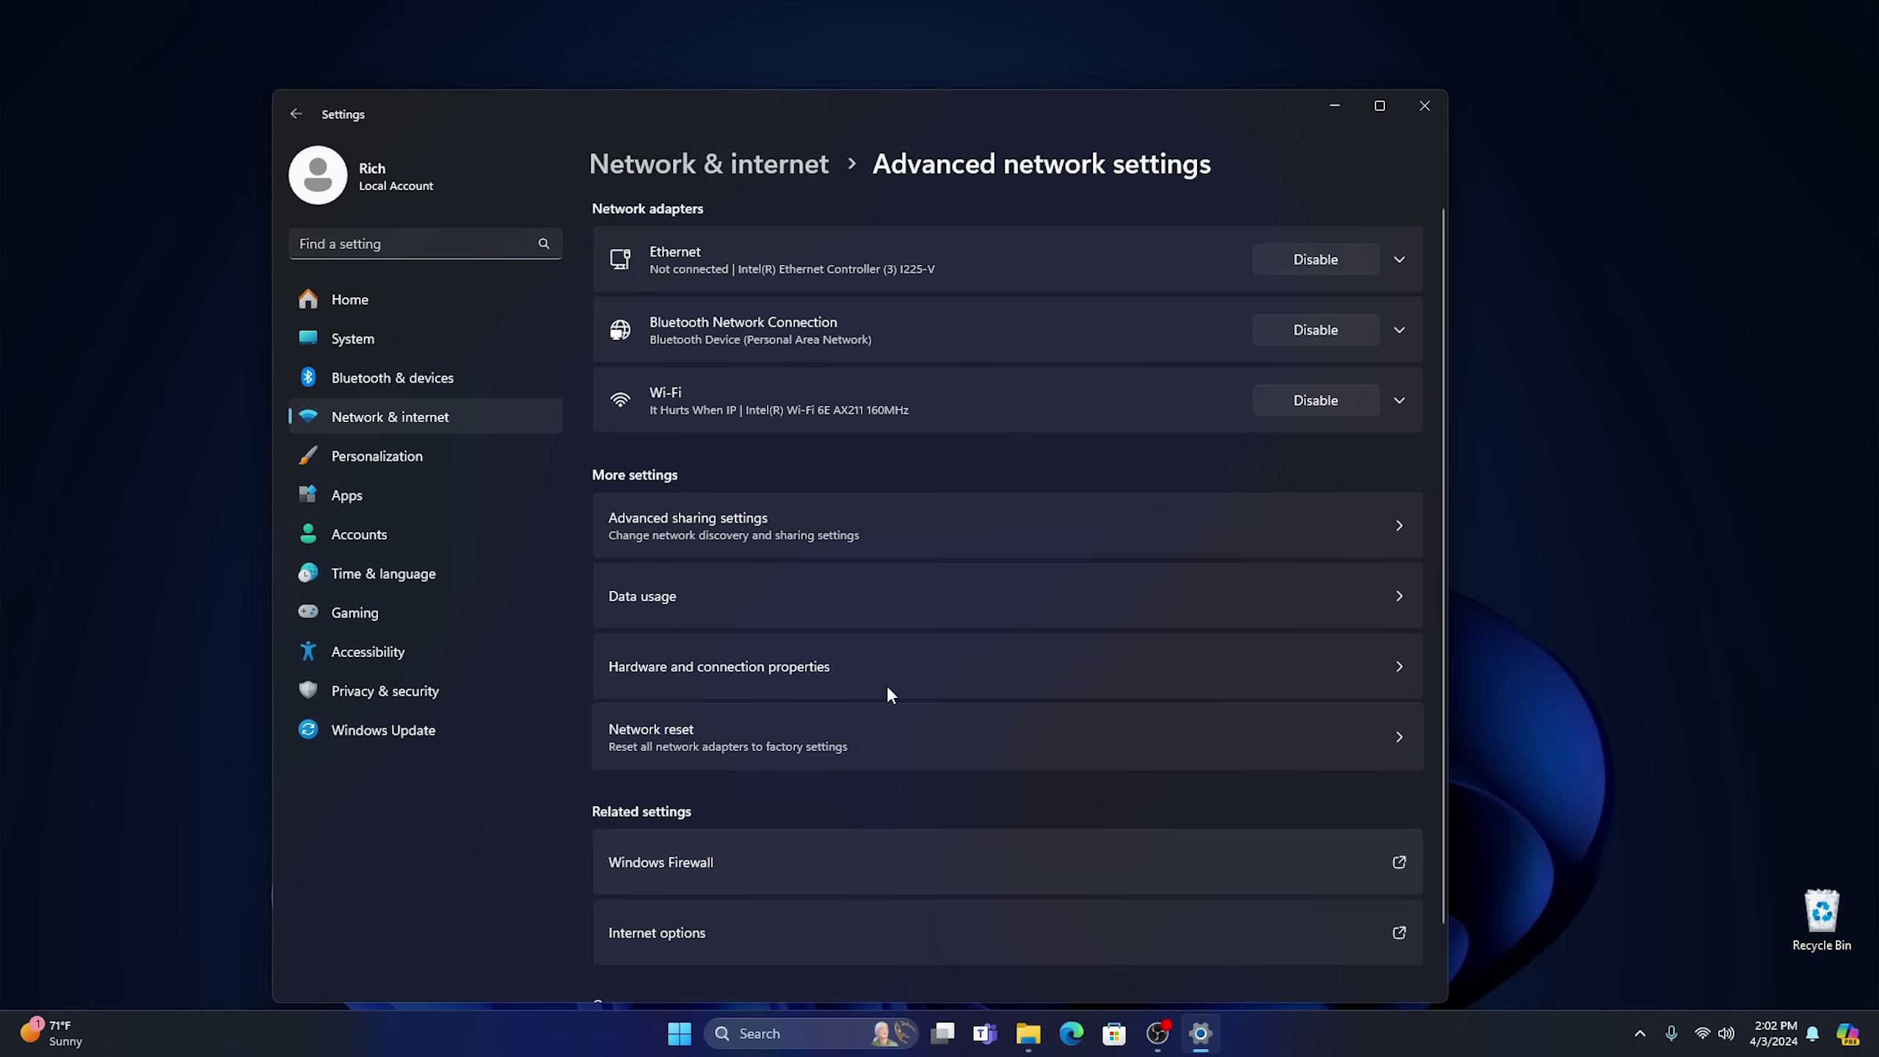
# Turn file and printer sharing on and password protected sharing off for all networks, then close Settings
pyautogui.click(766, 533)
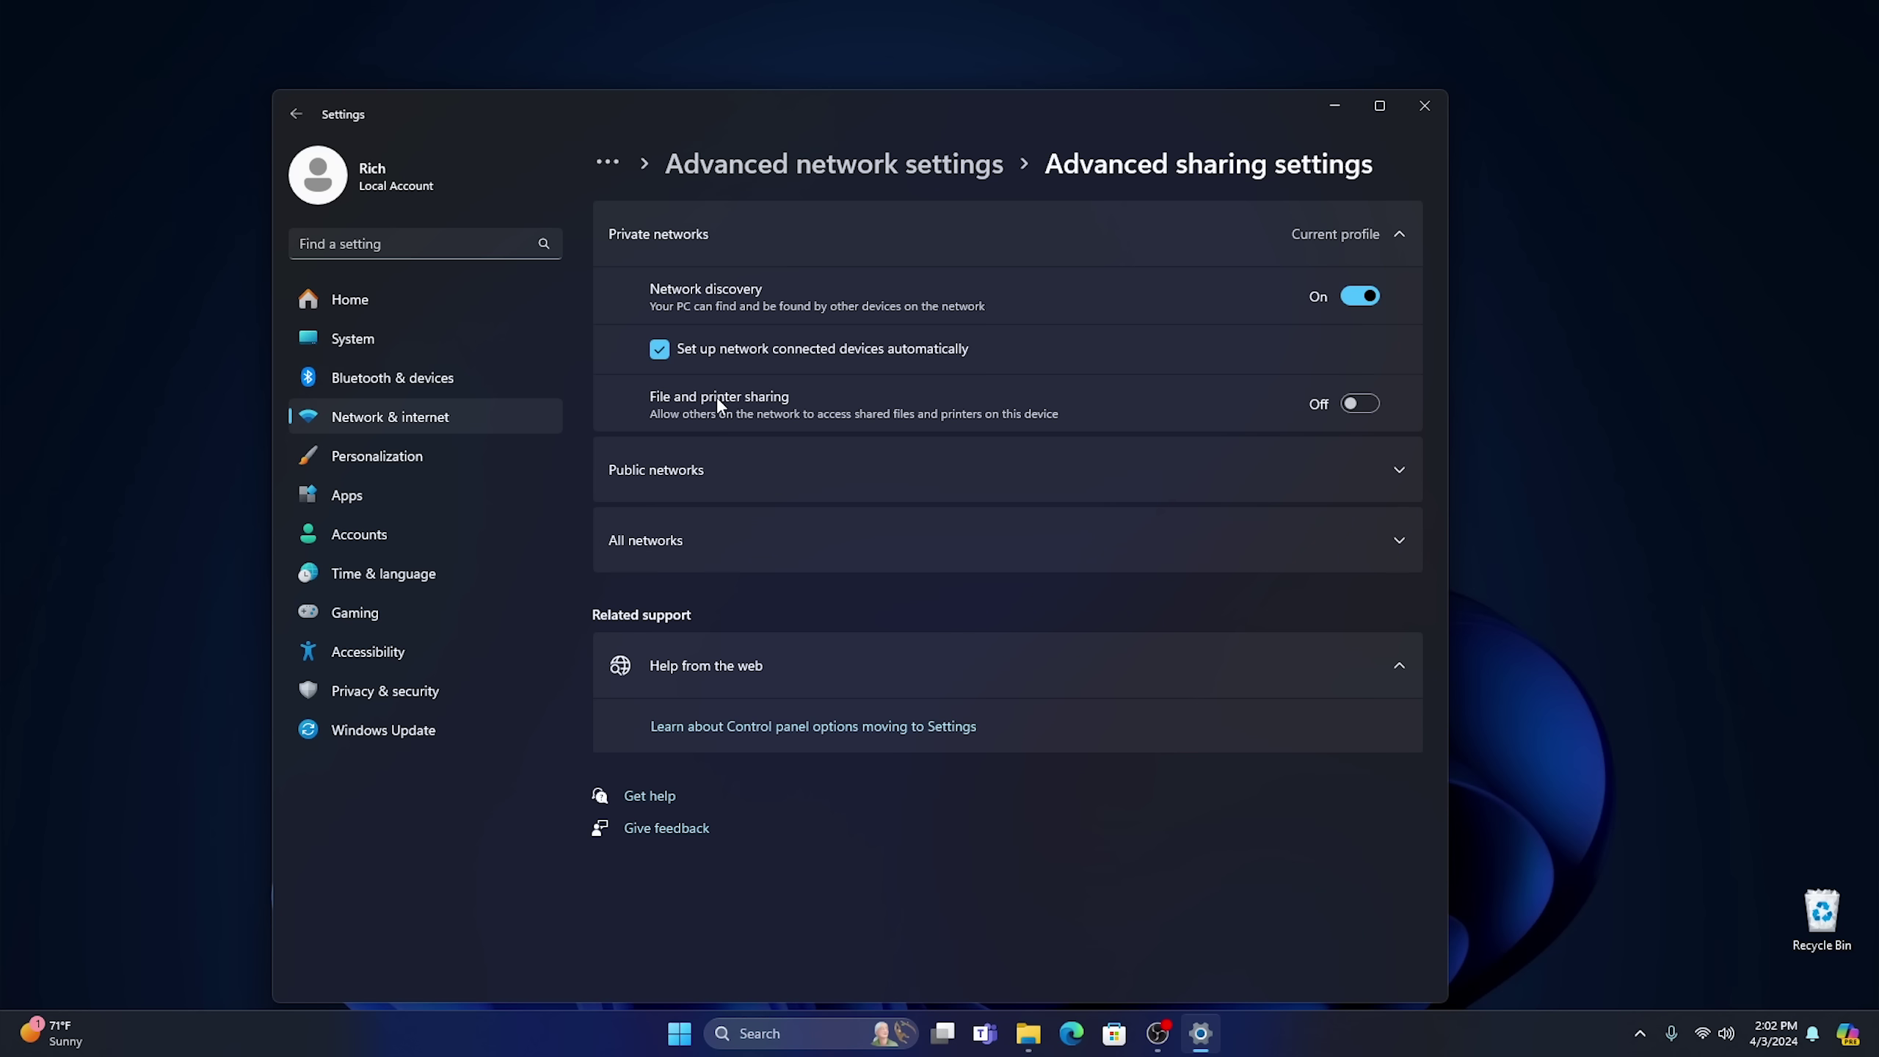
pyautogui.click(1359, 405)
pyautogui.click(710, 562)
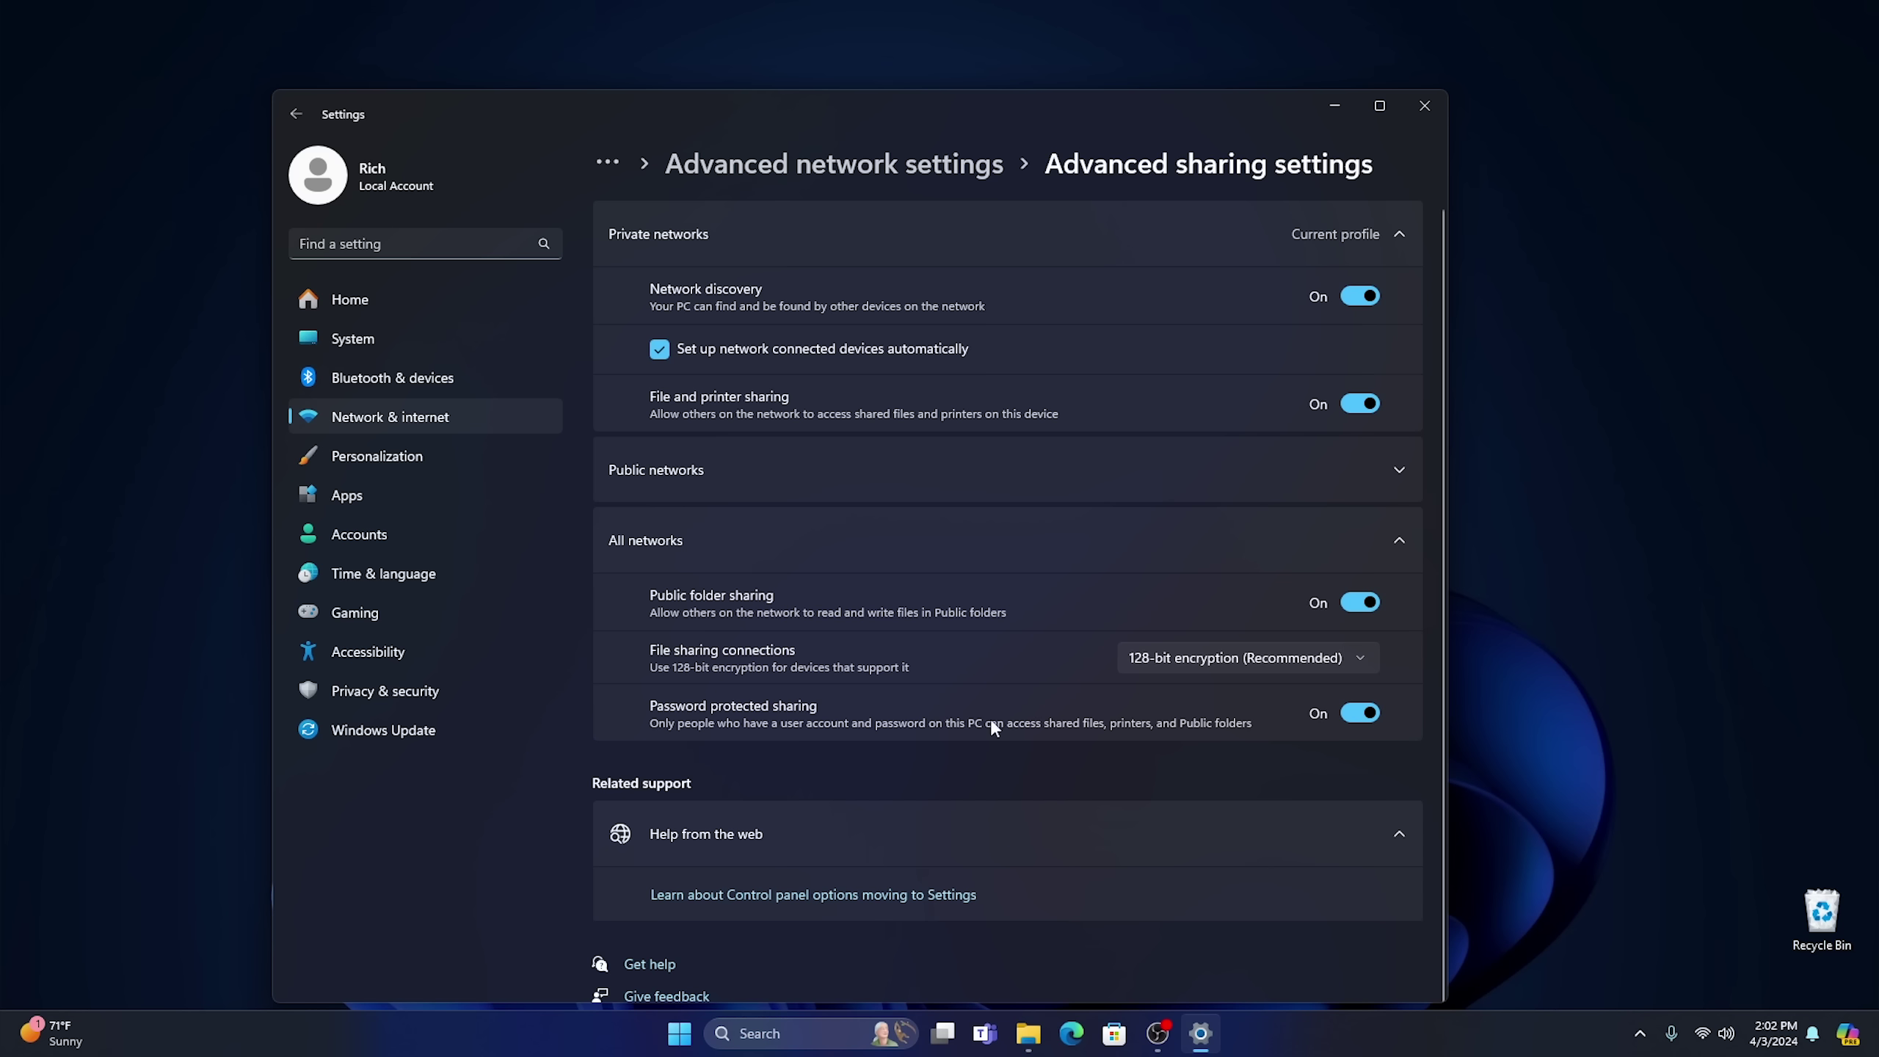
pyautogui.click(1359, 713)
pyautogui.click(1425, 104)
pyautogui.moveTo(714, 199); pyautogui.dragTo(831, 235)
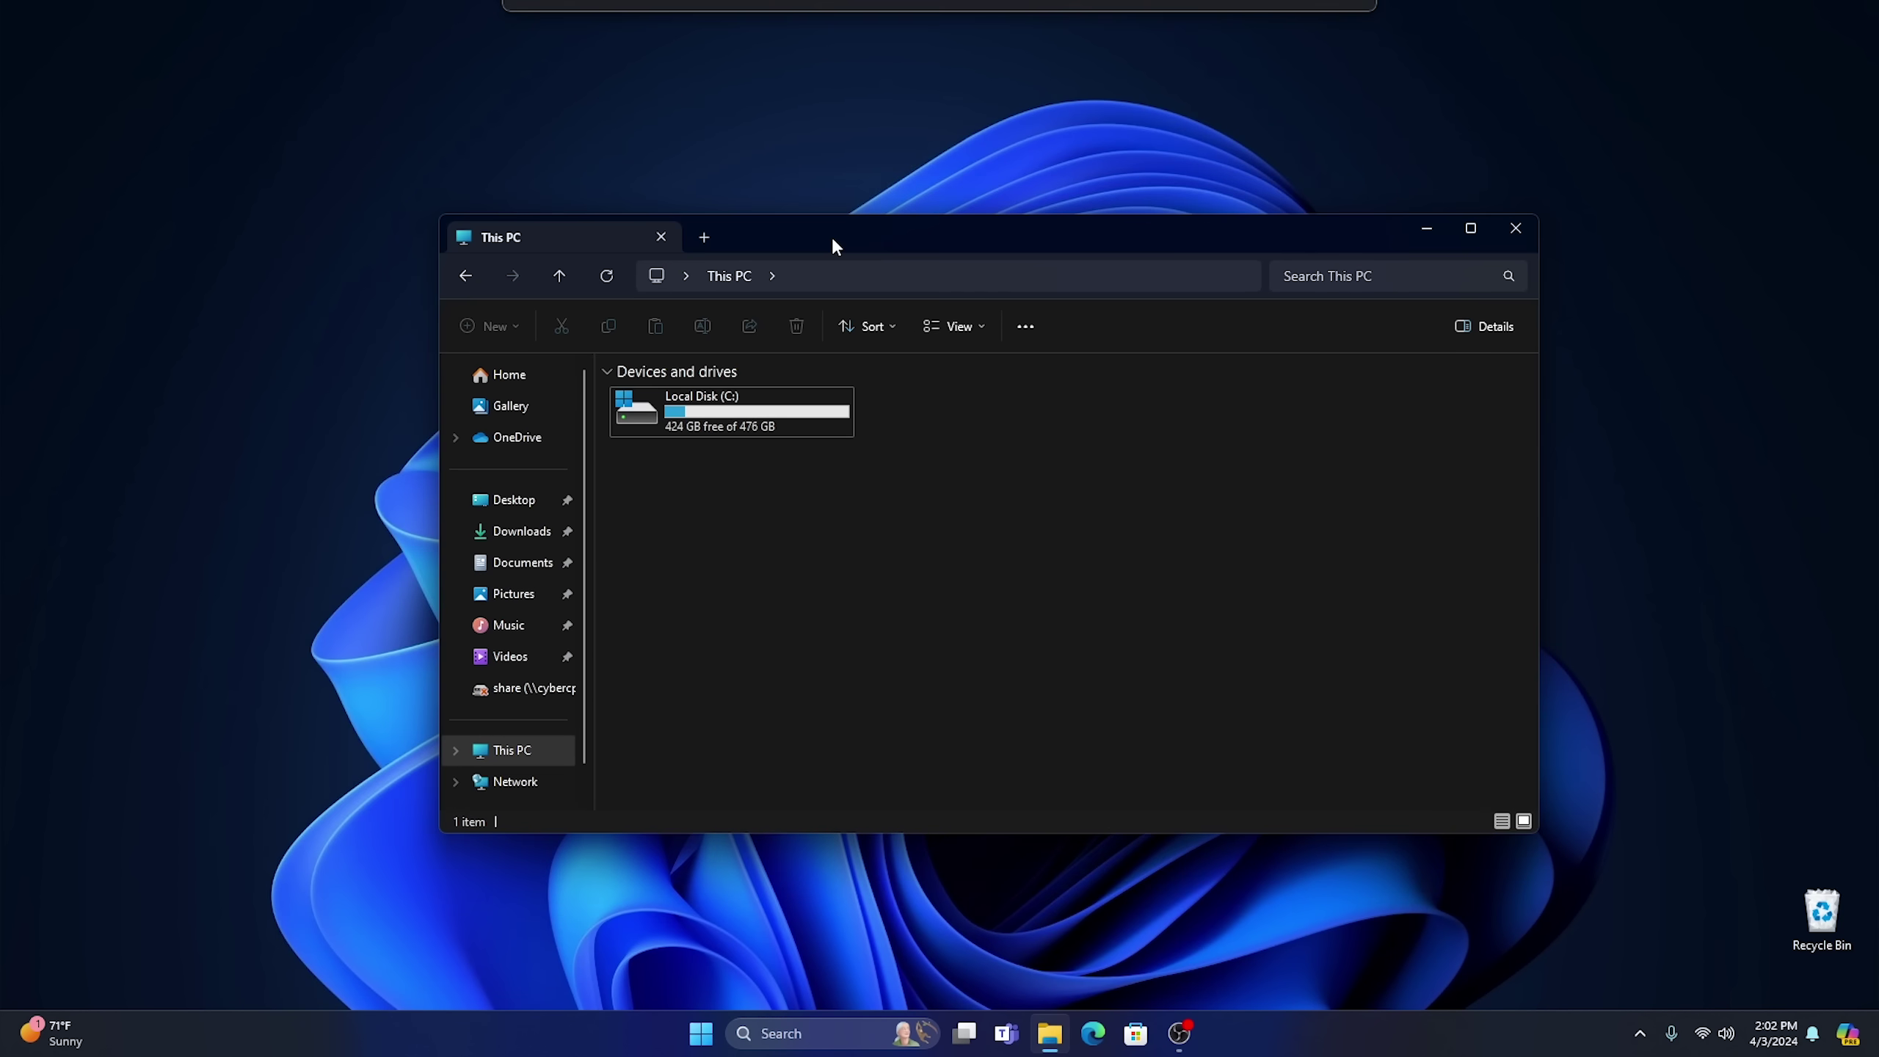
# Map \\cybercpu\share as network drive Z:
pyautogui.click(1026, 327)
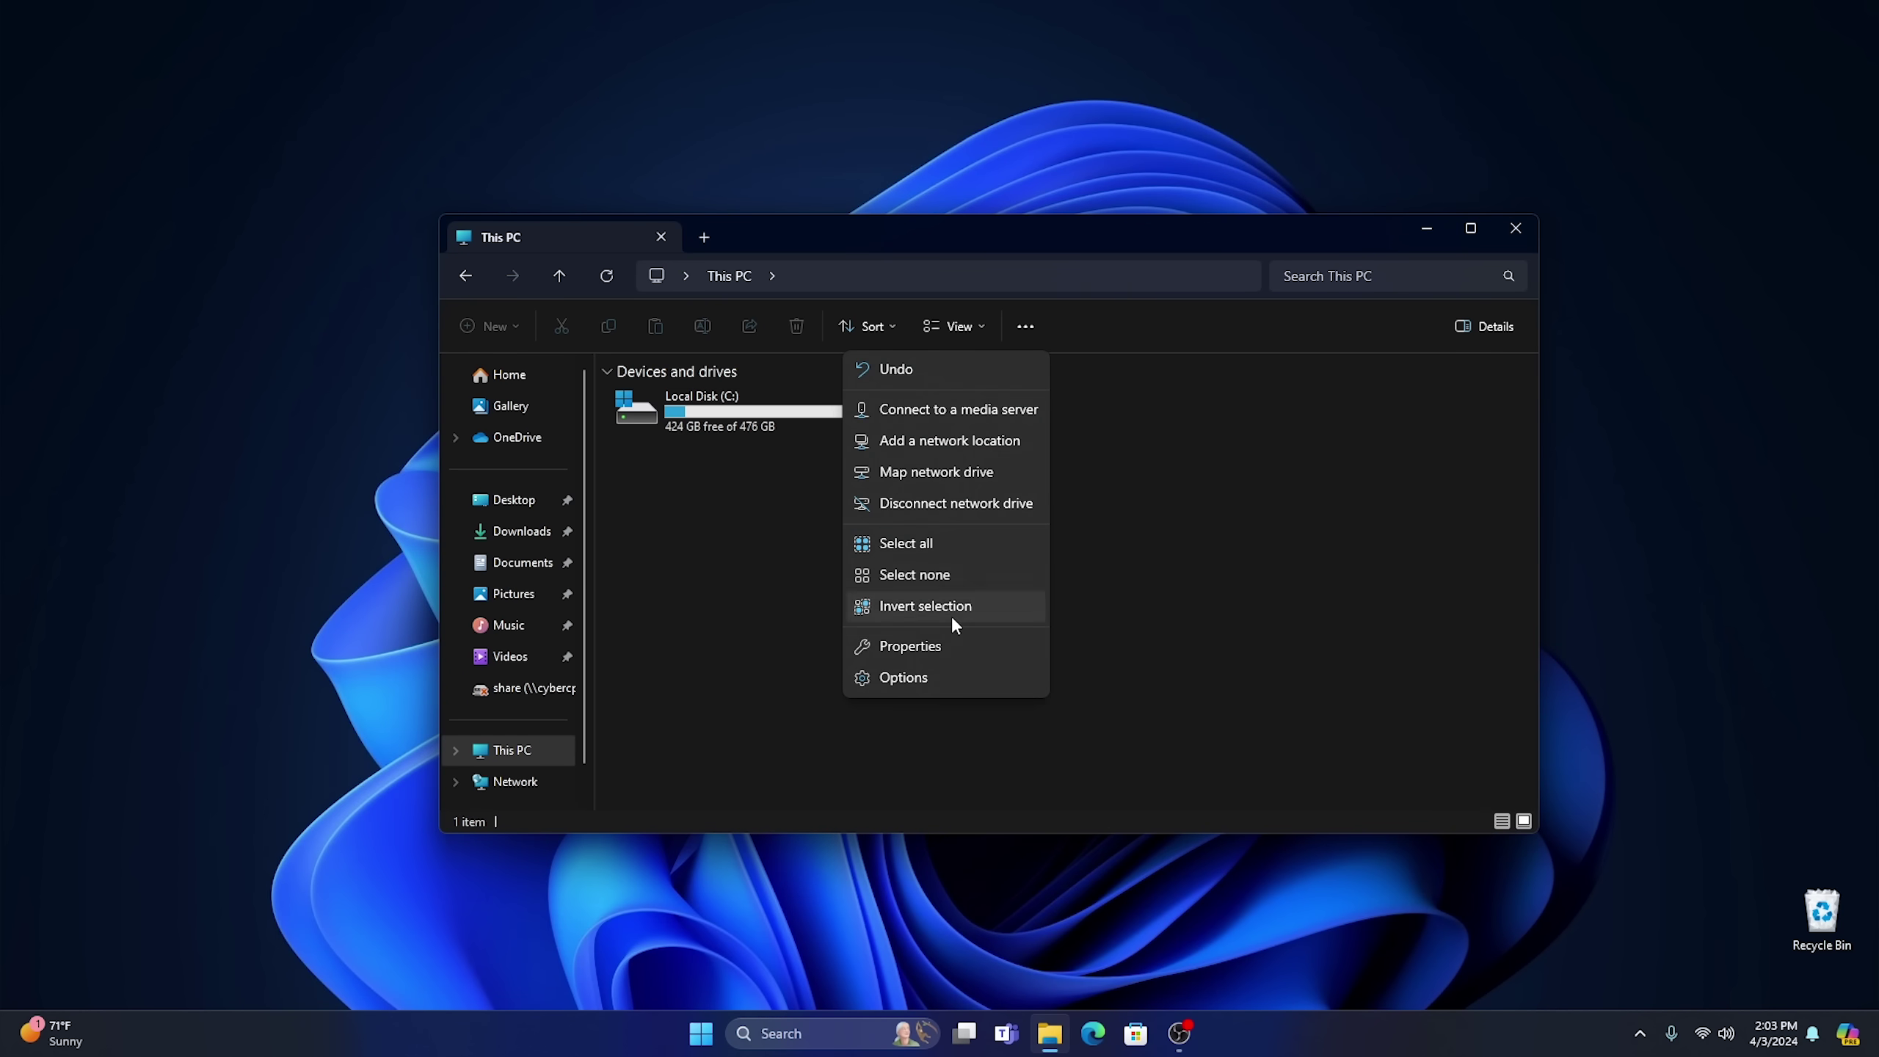
pyautogui.click(929, 477)
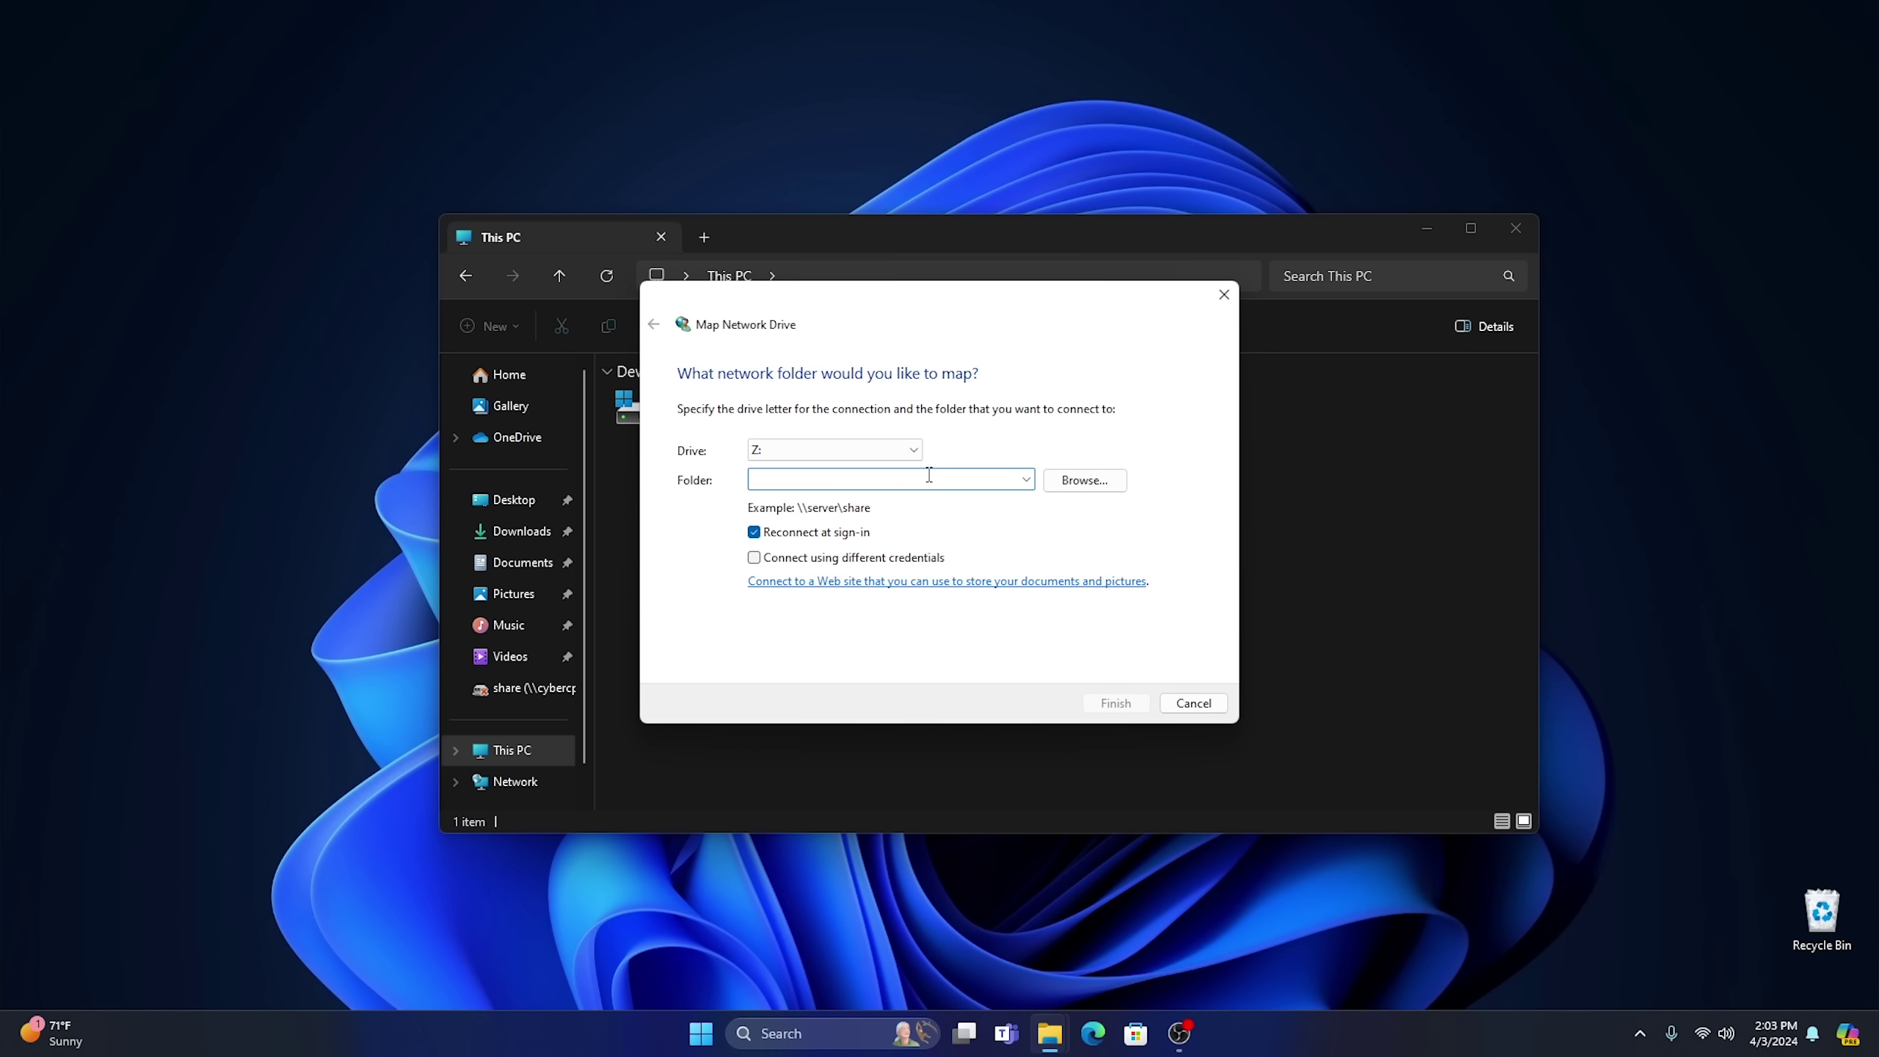
pyautogui.write('\\\\cybercpu\\share')
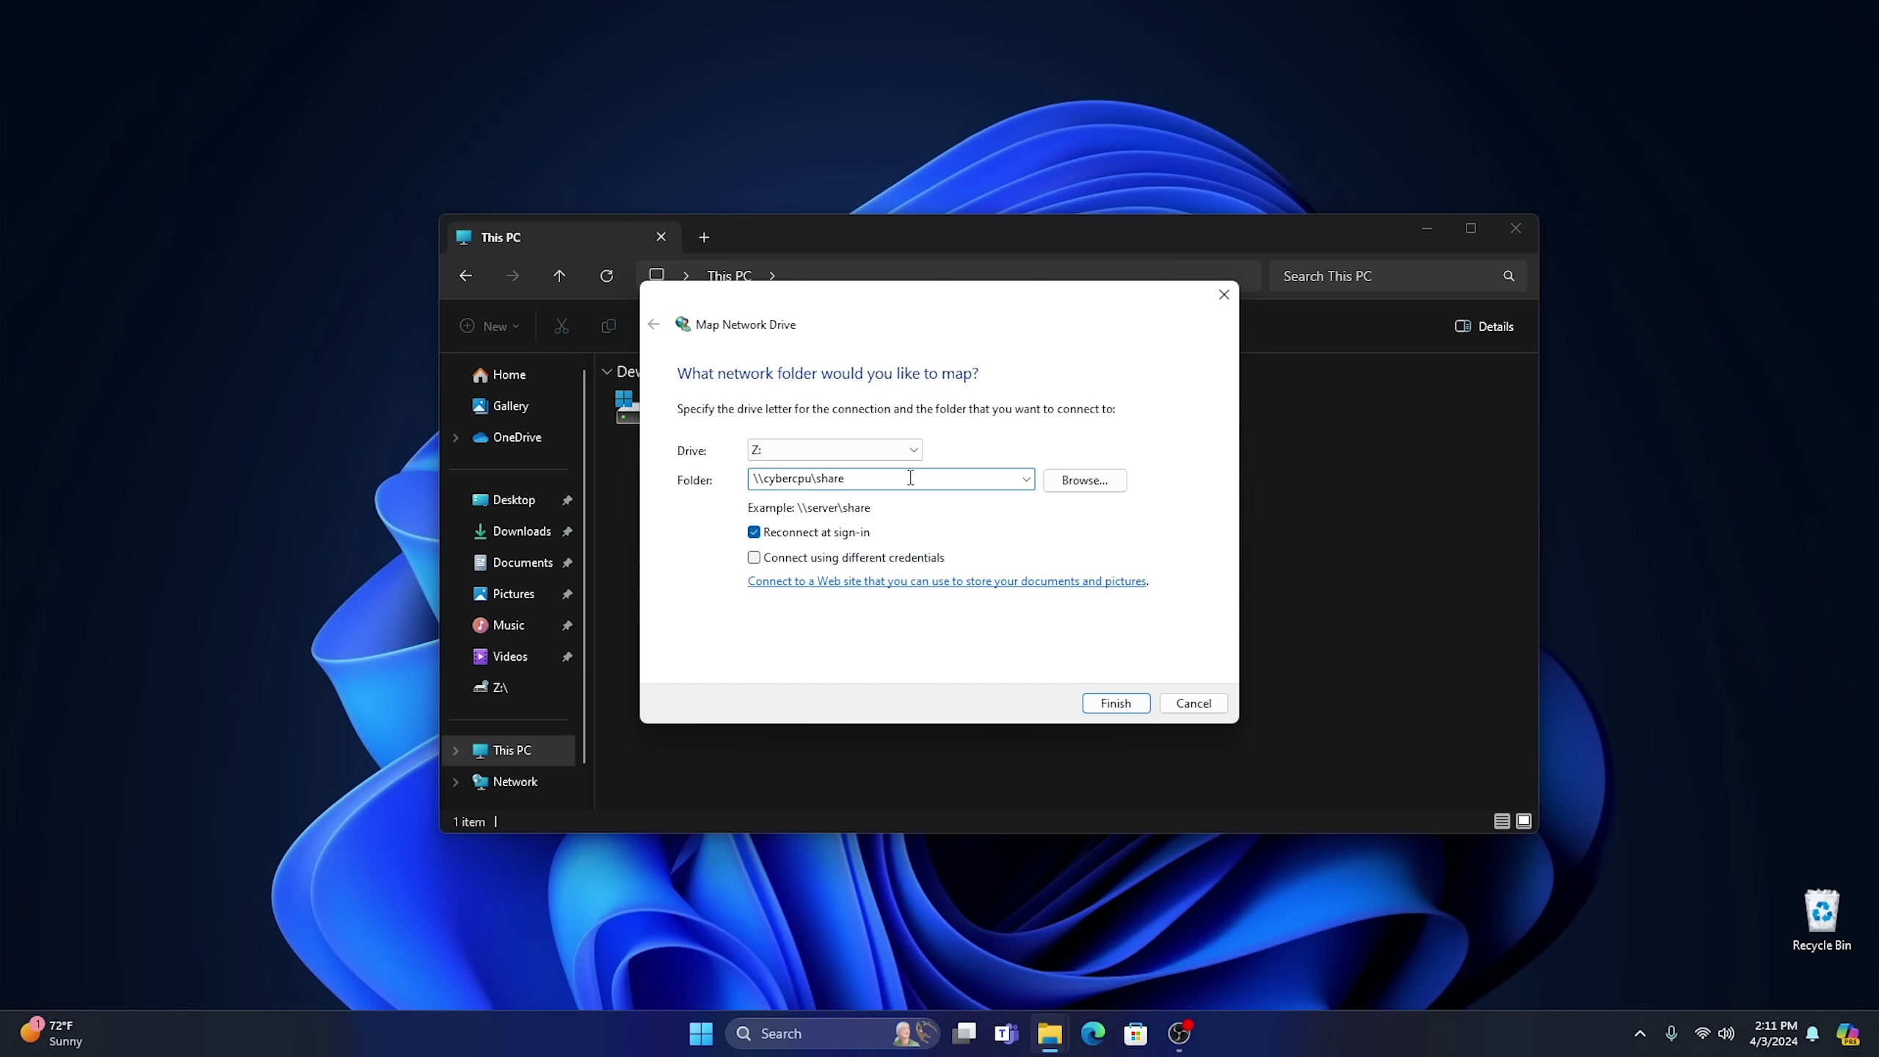
pyautogui.click(1114, 703)
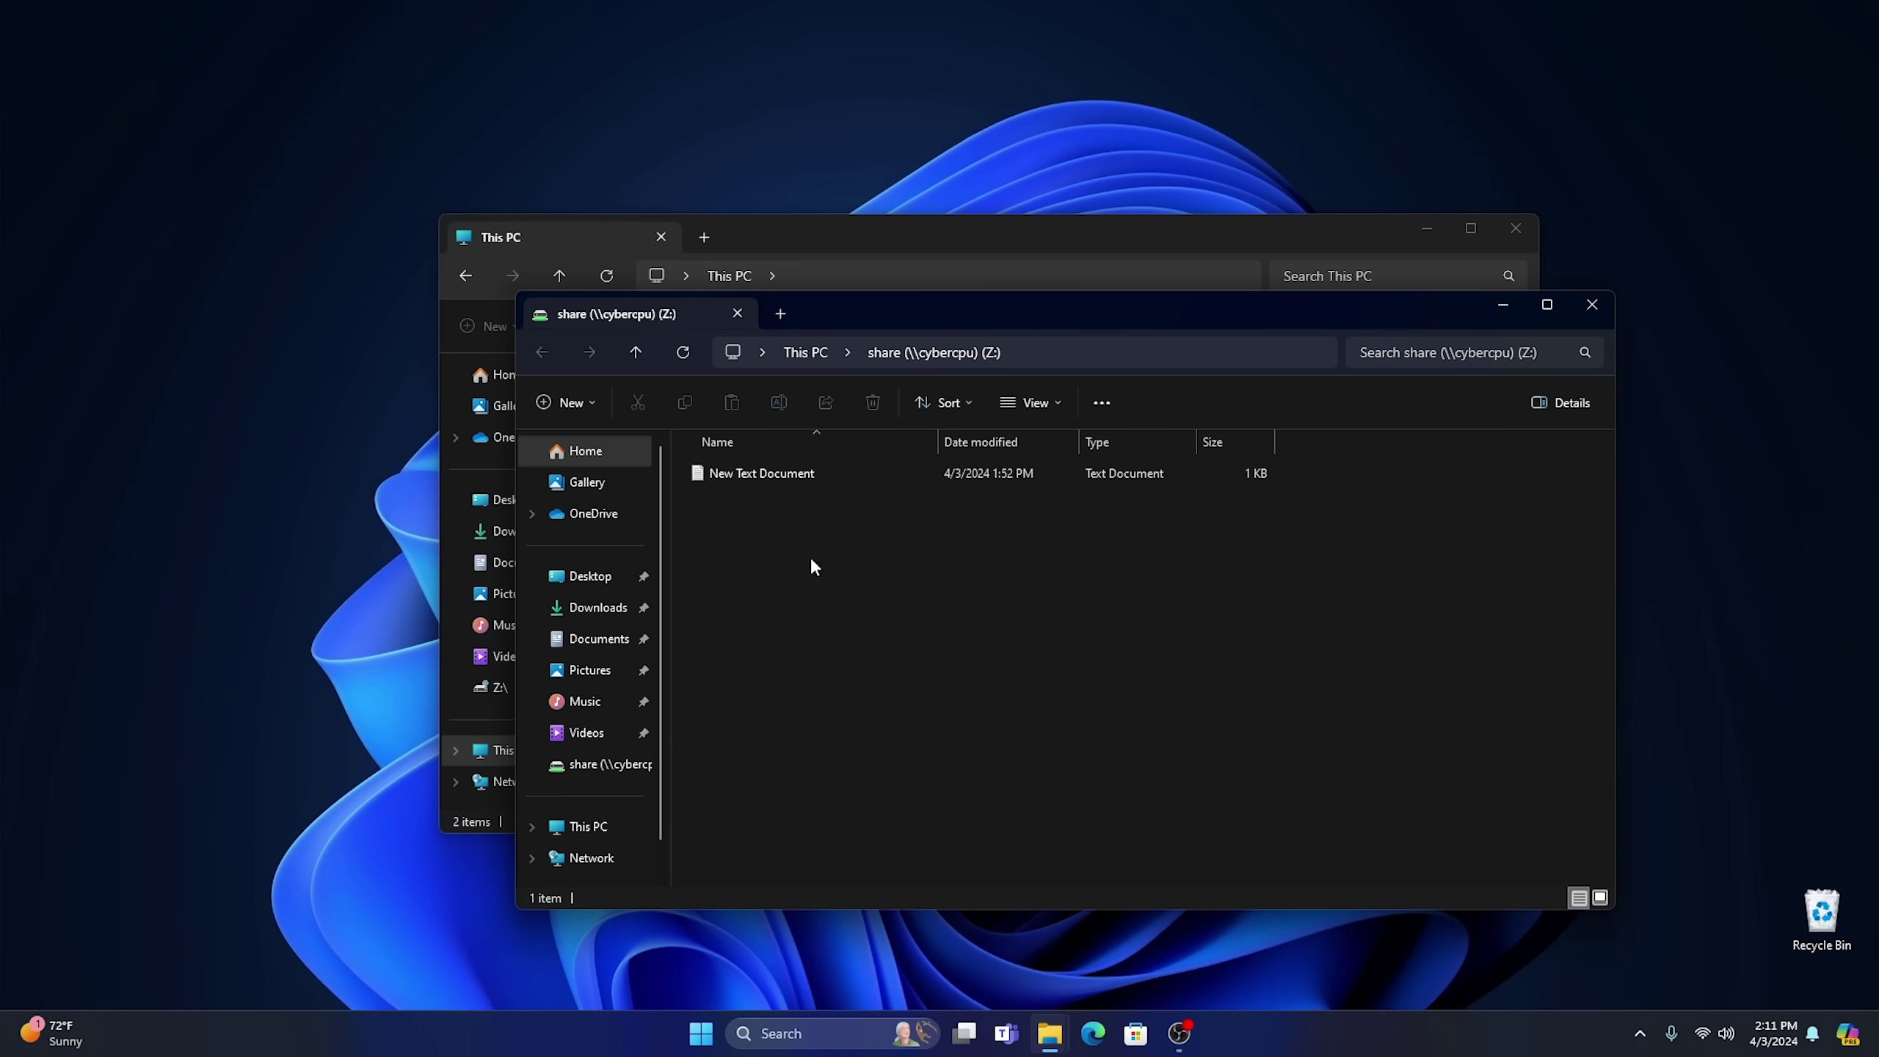
# Create a New folder and a new text document in the mapped share, keeping default names
pyautogui.rightClick(827, 583)
pyautogui.moveTo(961, 734)
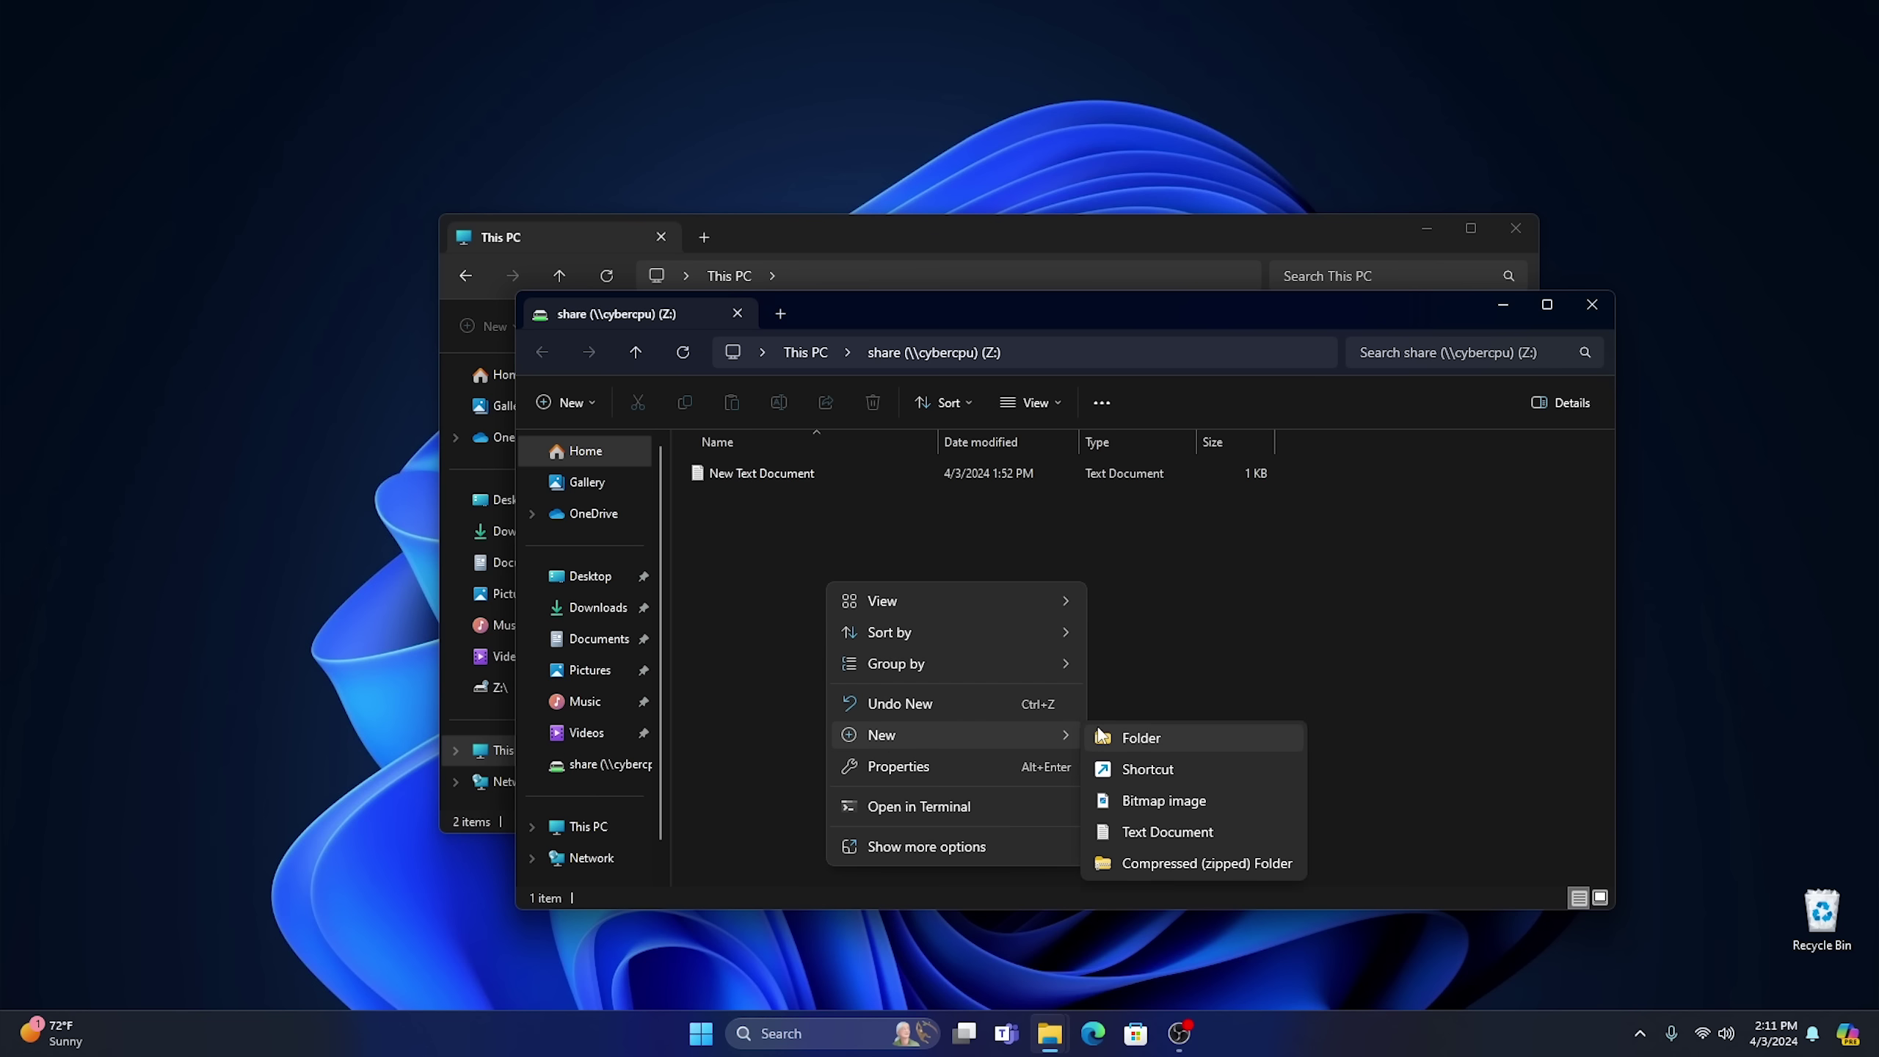
pyautogui.click(1158, 738)
pyautogui.click(769, 618)
pyautogui.rightClick(772, 612)
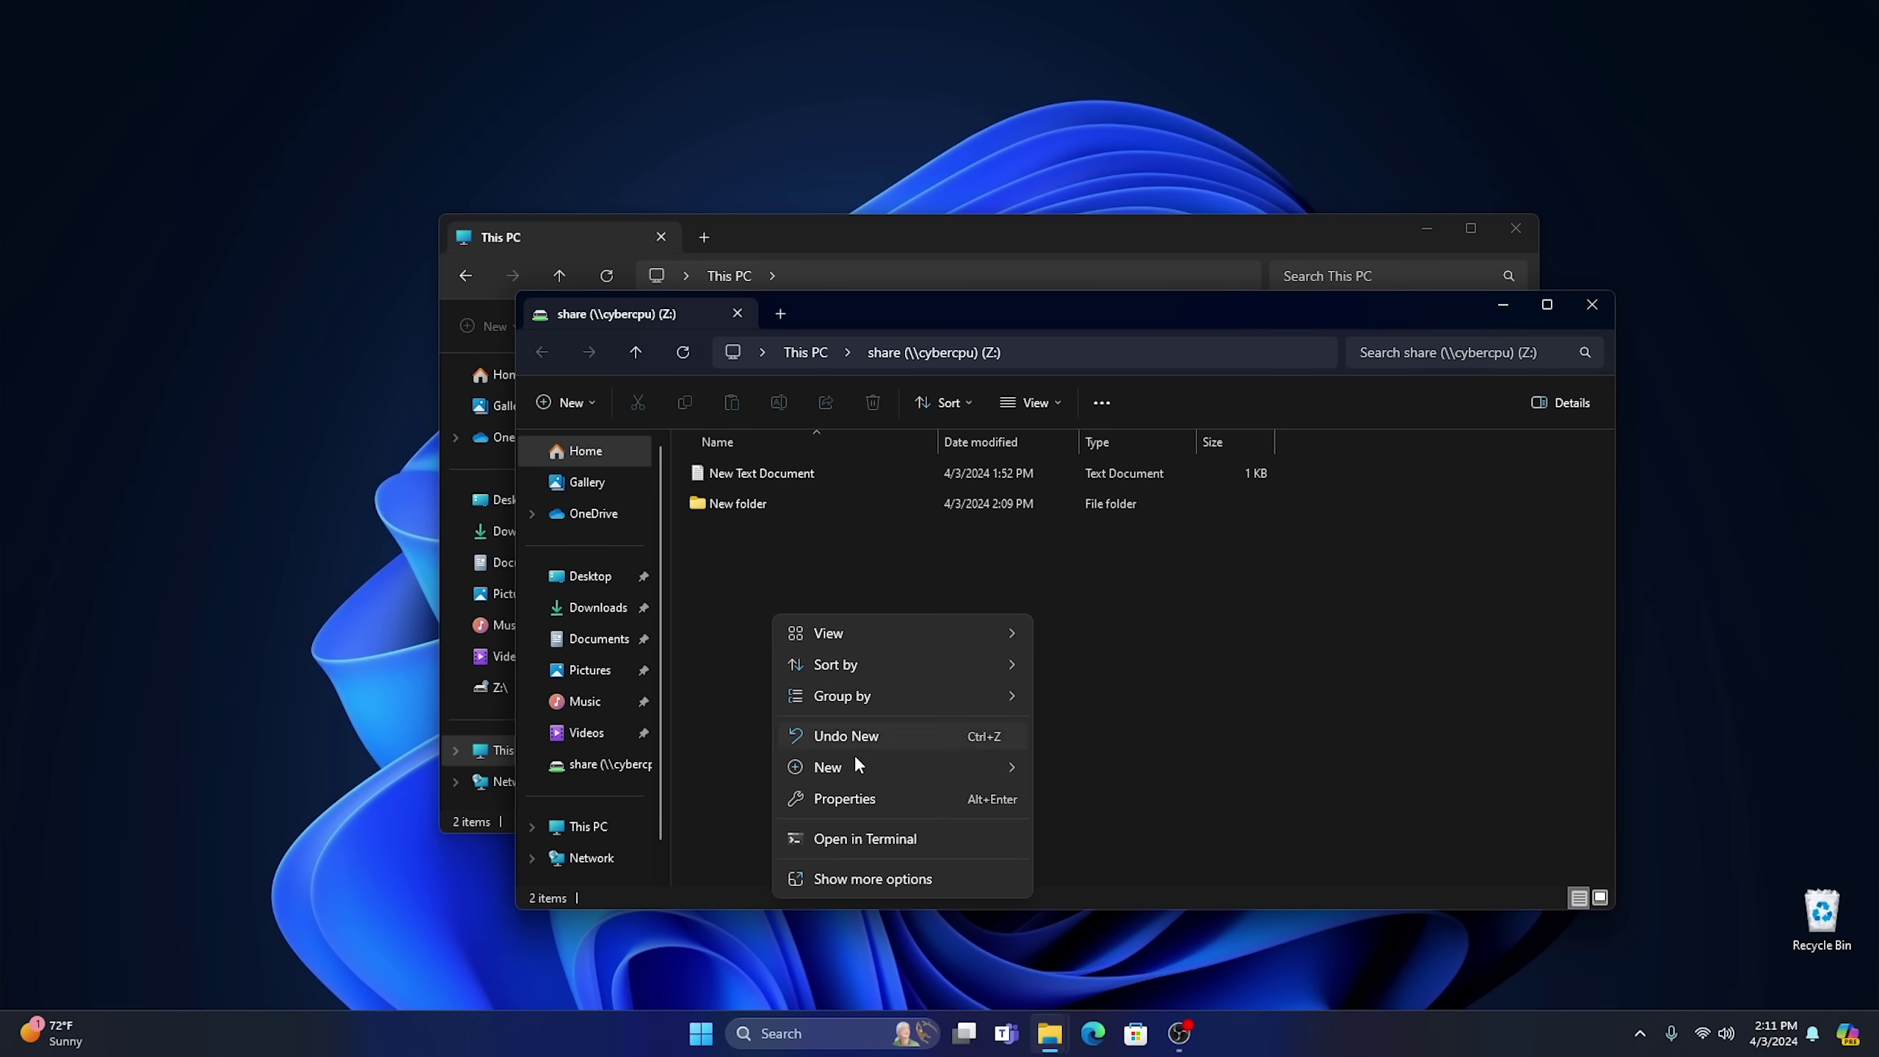
pyautogui.click(1110, 855)
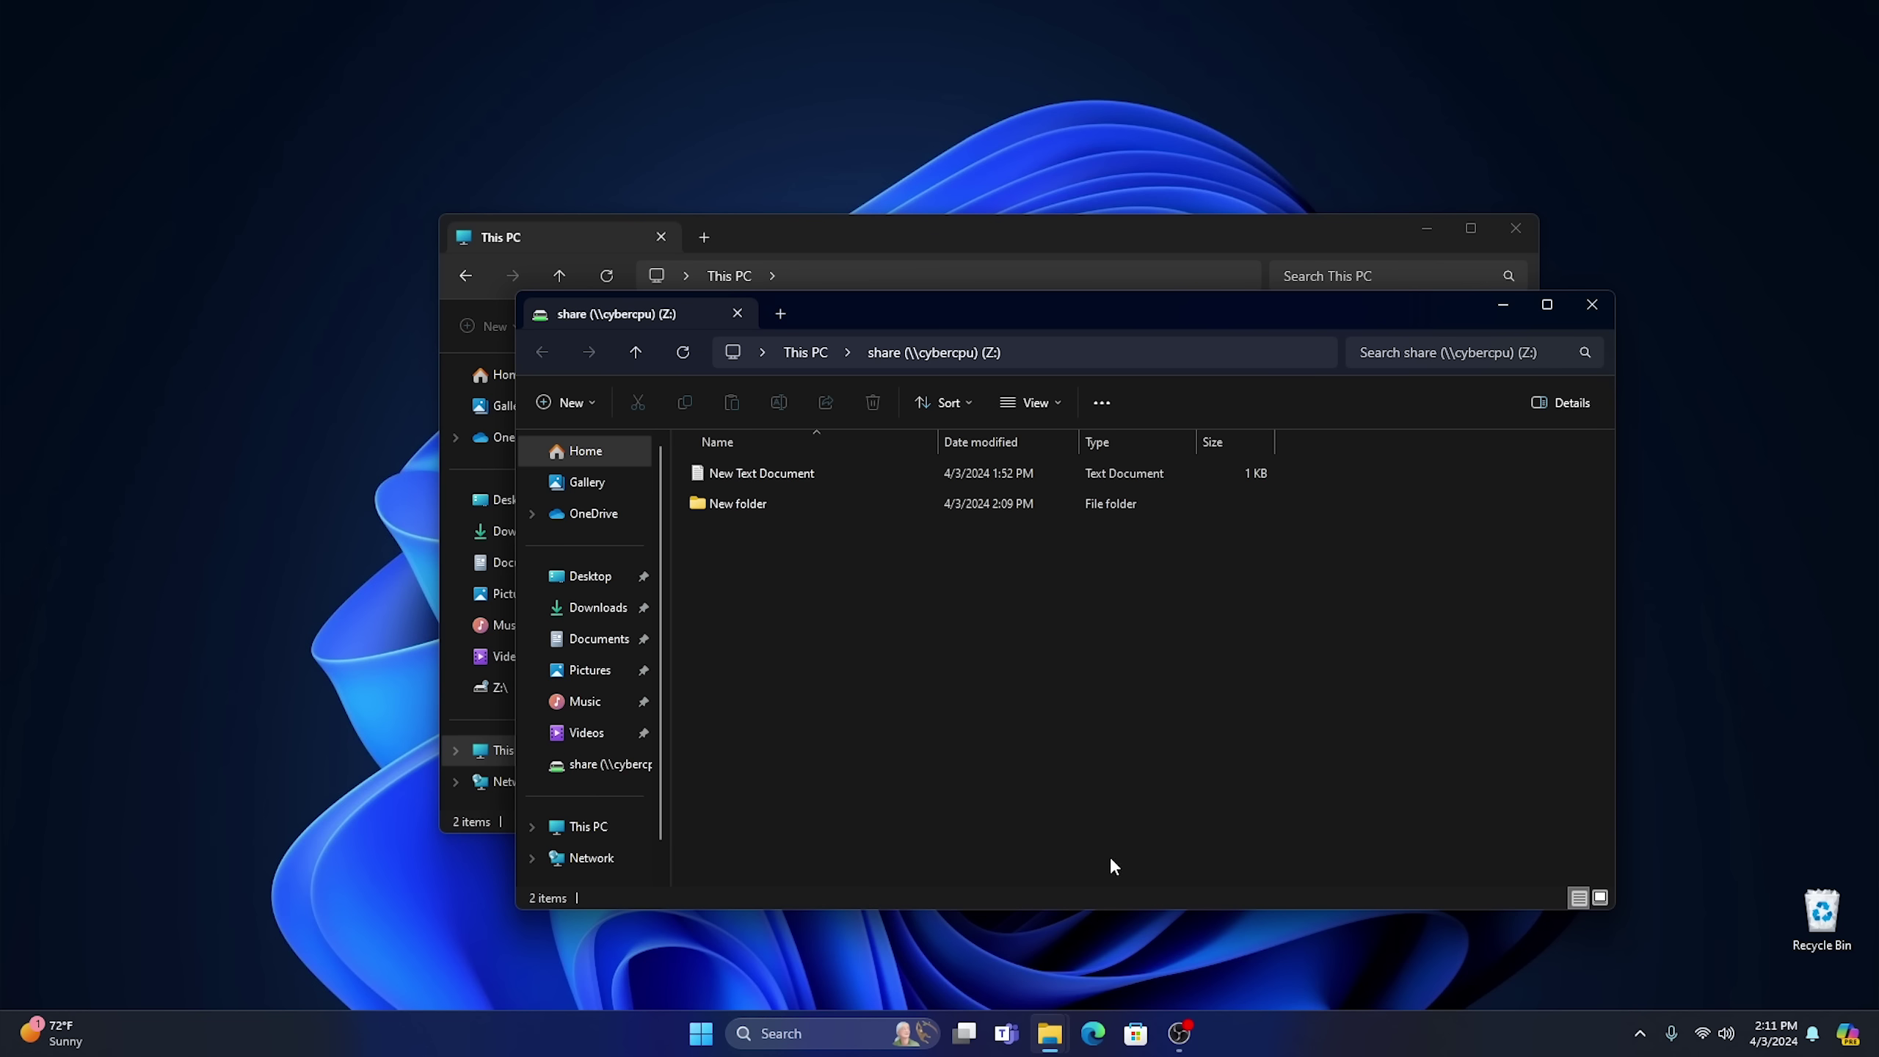
pyautogui.click(870, 683)
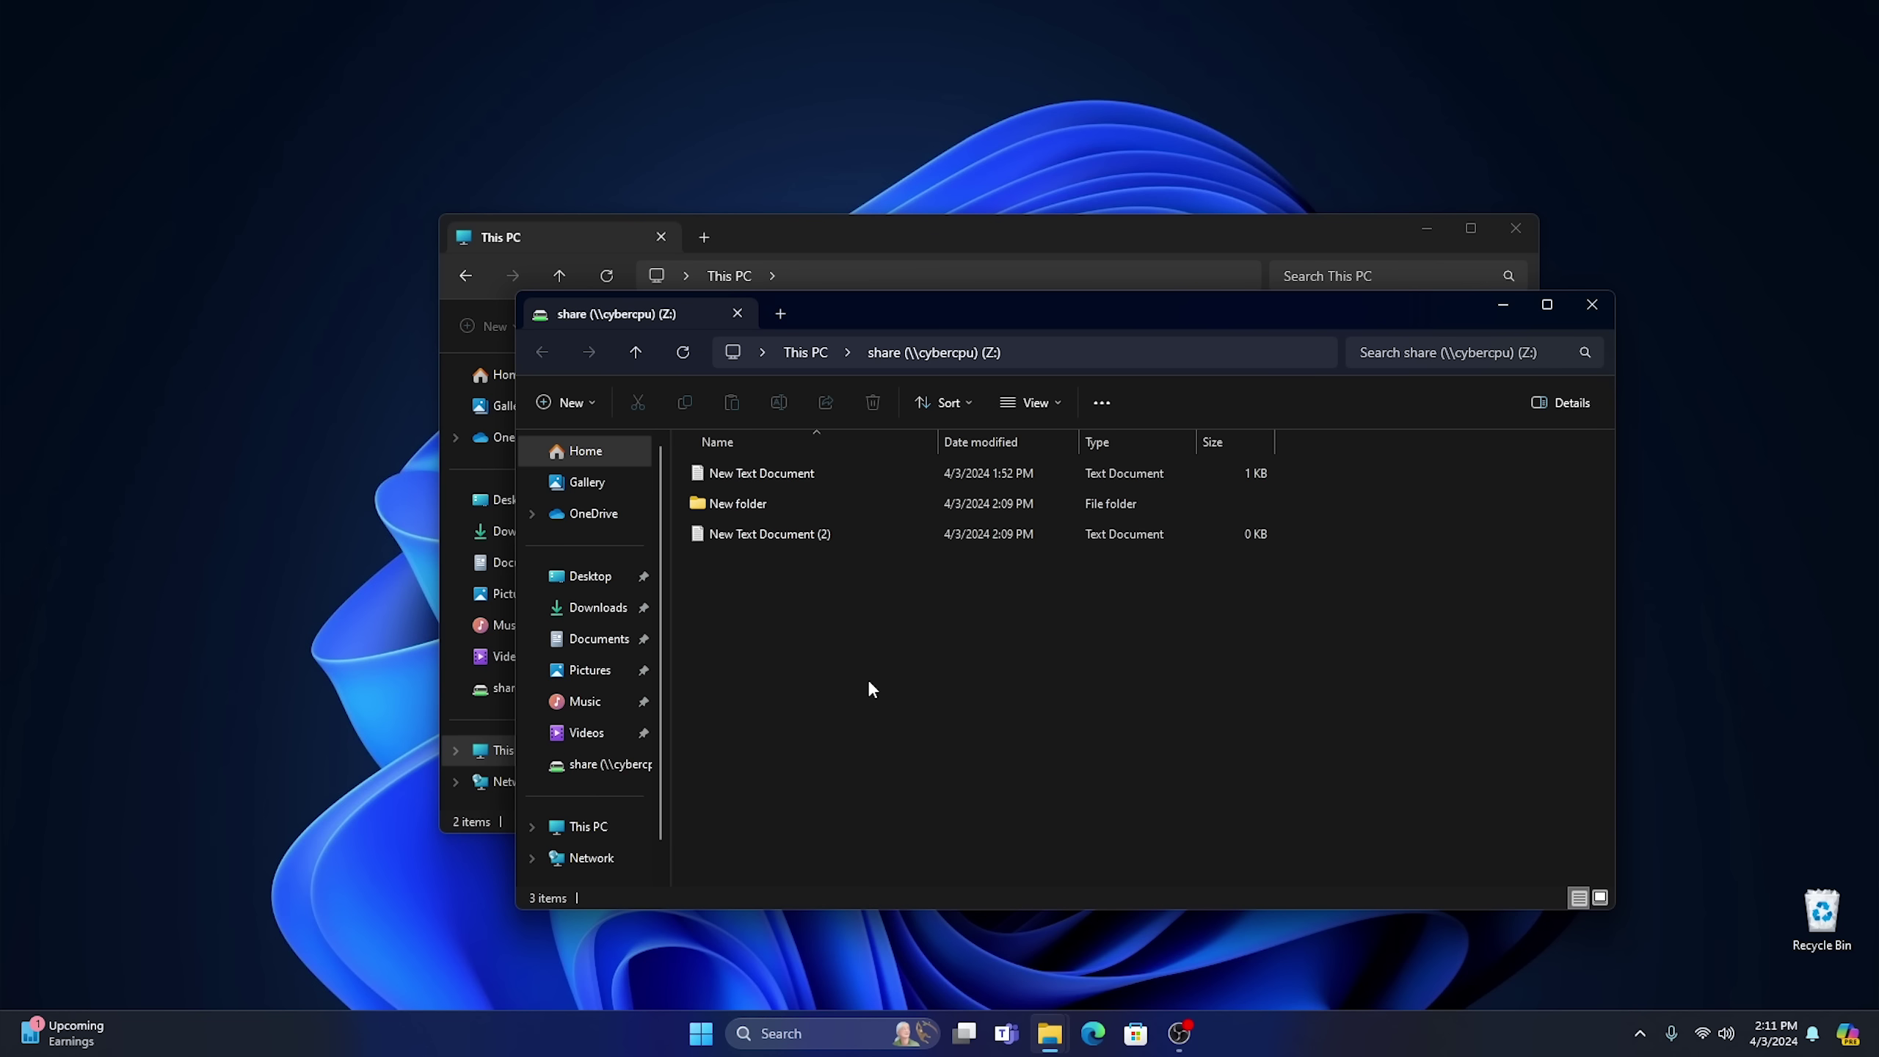